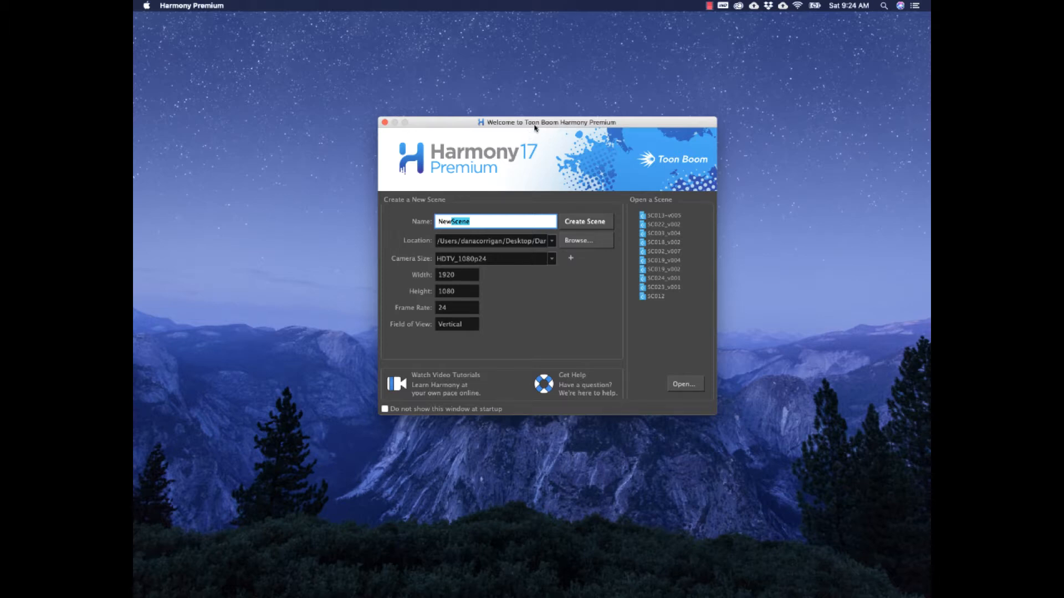
Create a new scene named WalkCycleDemov001.
{"action": "left_click_drag", "start_coordinate": [535, 124], "coordinate": [534, 125]}
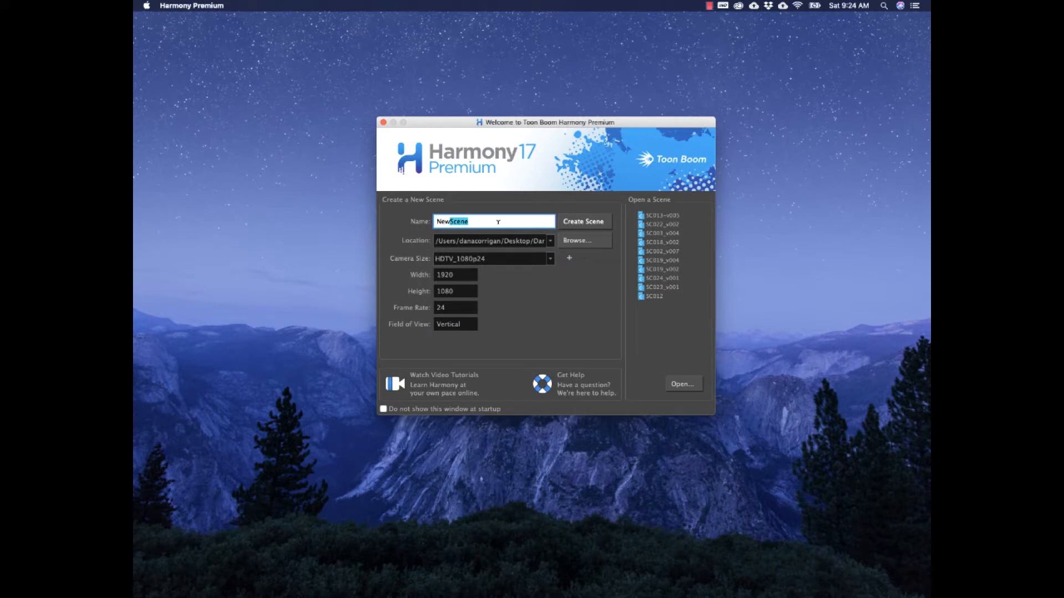
{"action": "key", "text": "super+a"}
{"action": "type", "text": "WalkCycleDemov001"}
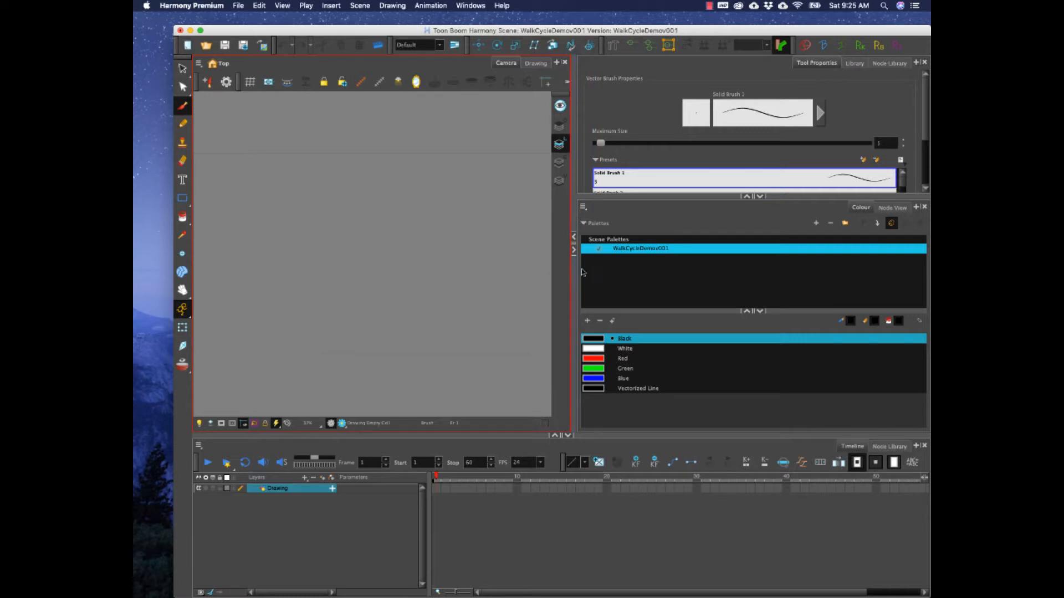
Widen the Camera view, shorten the scene to 25 frames, and return to frame 1 of the Drawing layer.
{"action": "left_click_drag", "start_coordinate": [573, 269], "coordinate": [736, 269]}
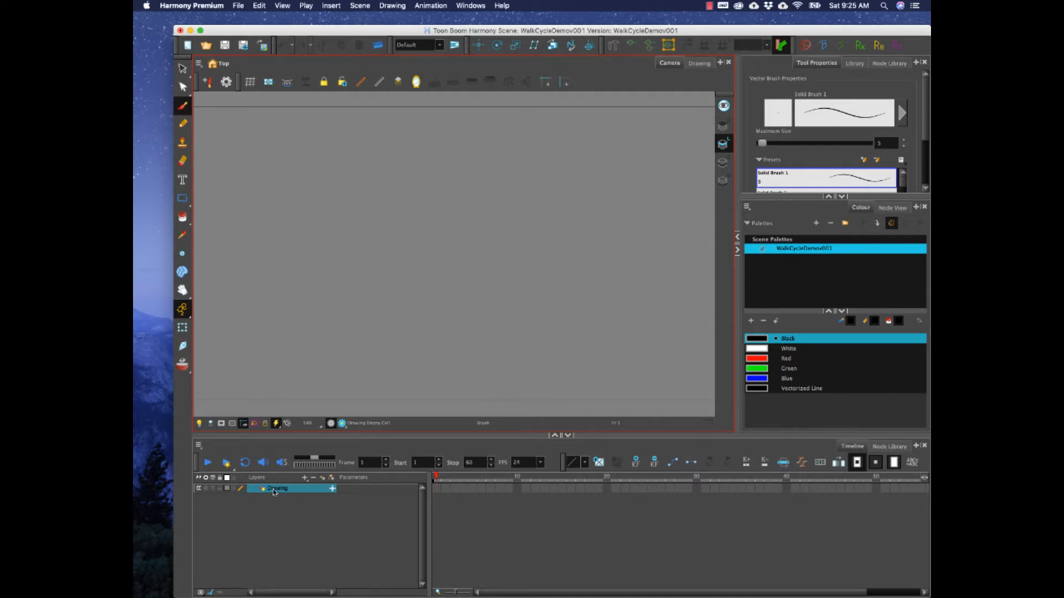
{"action": "left_click", "coordinate": [437, 488]}
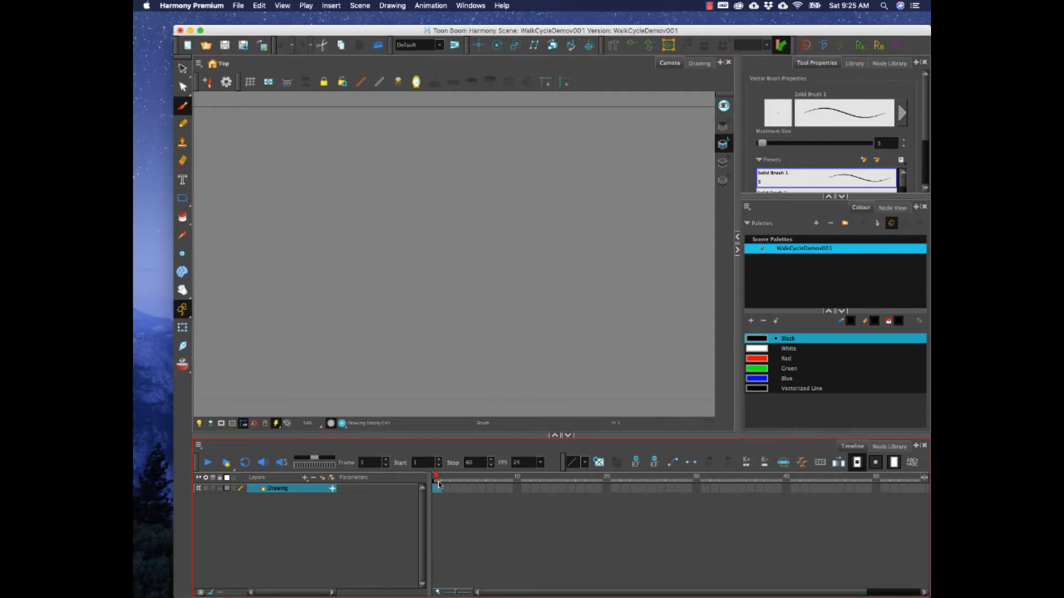
{"action": "left_click_drag", "start_coordinate": [920, 484], "coordinate": [931, 484]}
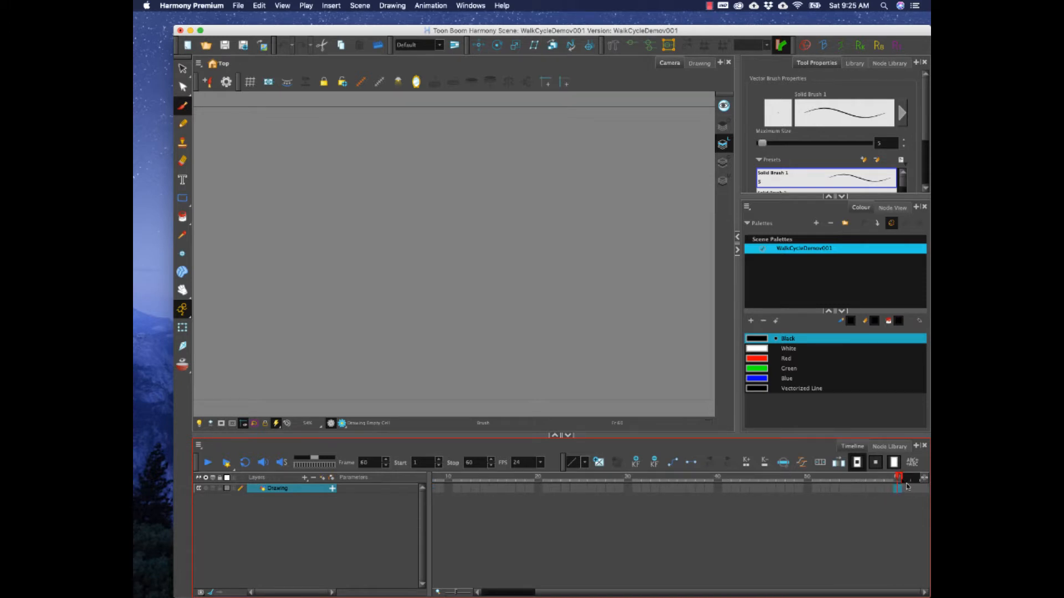
{"action": "left_click", "coordinate": [871, 486]}
{"action": "mouse_move", "coordinate": [901, 480]}
{"action": "left_mouse_down"}
{"action": "mouse_move", "coordinate": [559, 494]}
{"action": "mouse_move", "coordinate": [352, 484]}
{"action": "mouse_move", "coordinate": [655, 483]}
{"action": "left_mouse_up"}
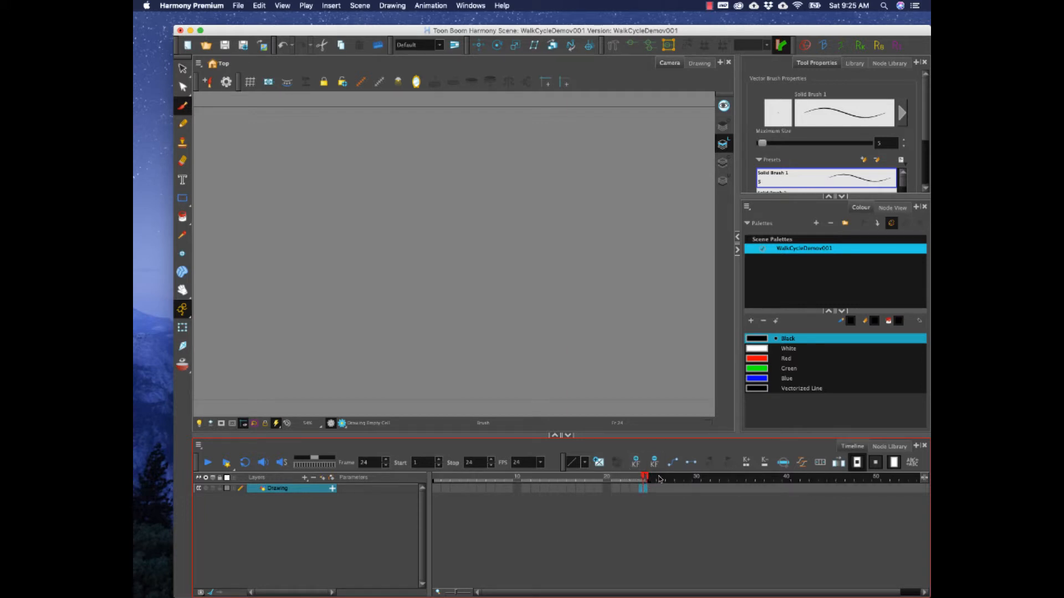
{"action": "left_click_drag", "start_coordinate": [649, 479], "coordinate": [662, 480]}
{"action": "left_click", "coordinate": [437, 489]}
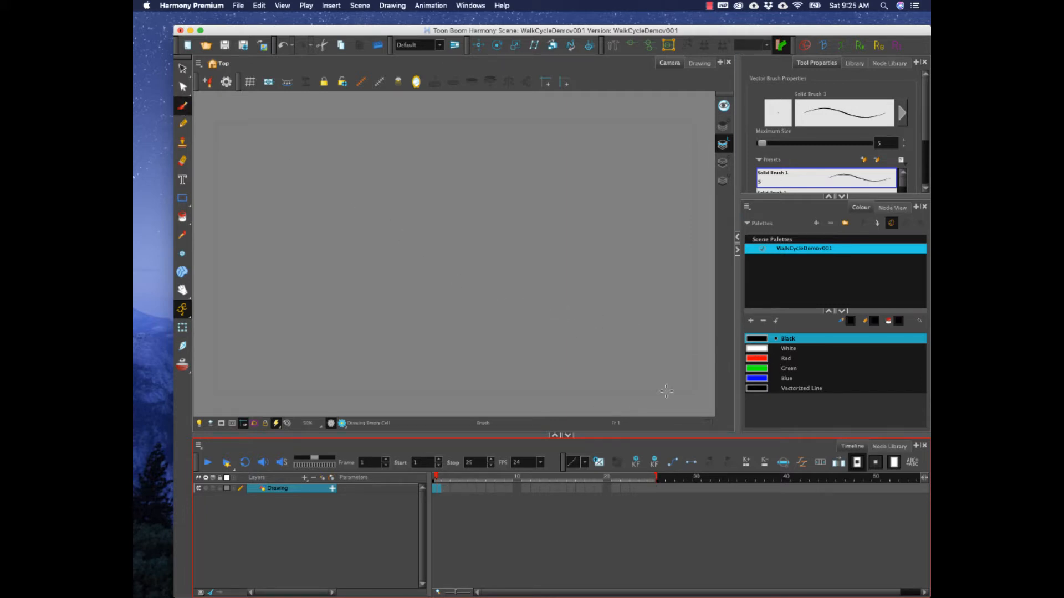
Draw a small hip oval with the Red swatch and darken the swatch to an R value of 144.
{"action": "left_click", "coordinate": [759, 360]}
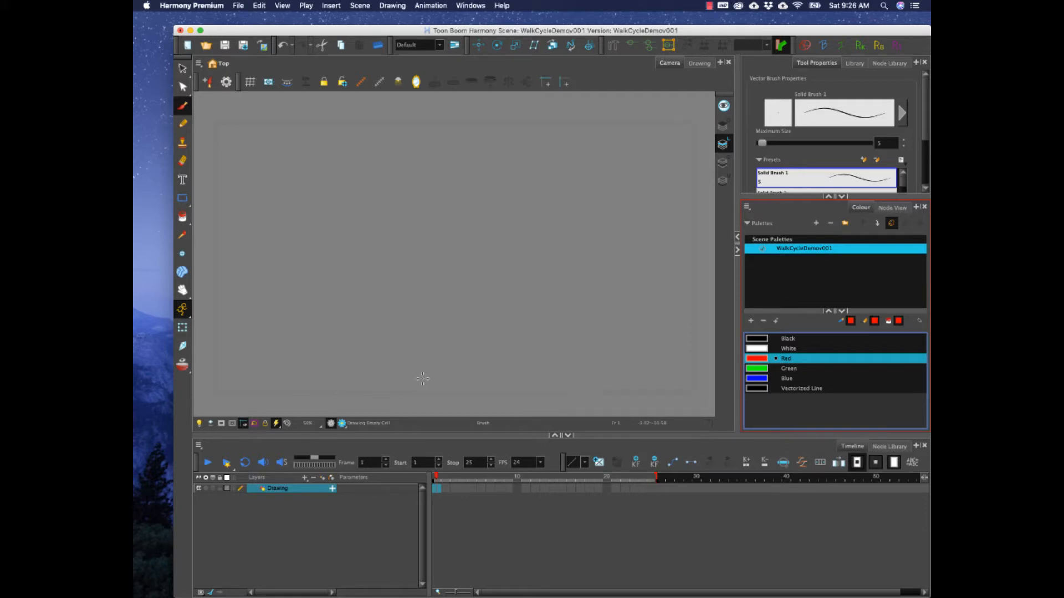
{"action": "mouse_move", "coordinate": [438, 240]}
{"action": "left_mouse_down"}
{"action": "mouse_move", "coordinate": [435, 263]}
{"action": "mouse_move", "coordinate": [442, 241]}
{"action": "left_mouse_up"}
{"action": "double_click", "coordinate": [755, 360]}
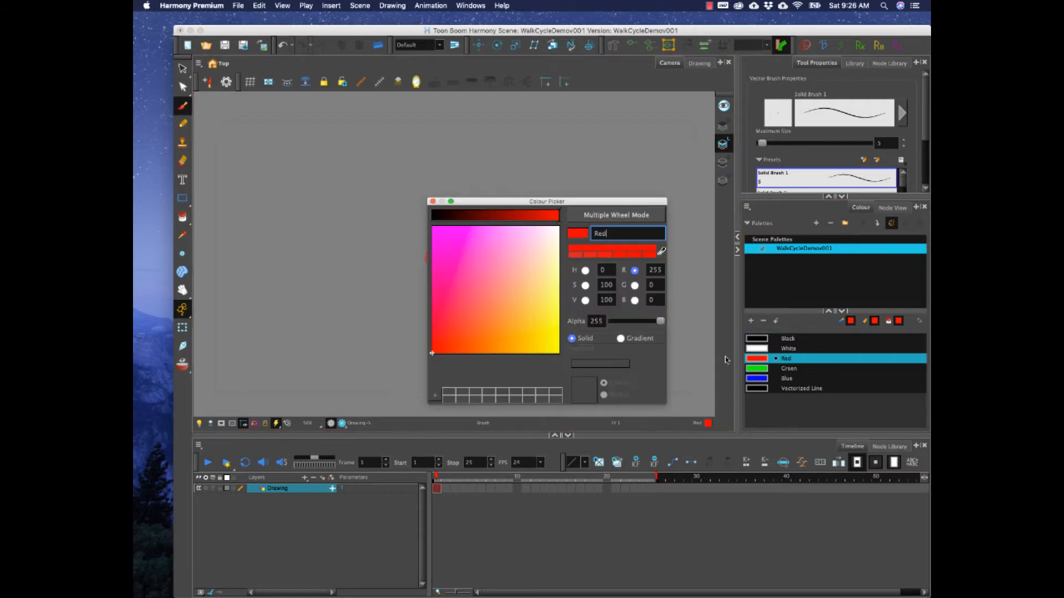
{"action": "left_click_drag", "start_coordinate": [532, 215], "coordinate": [504, 216]}
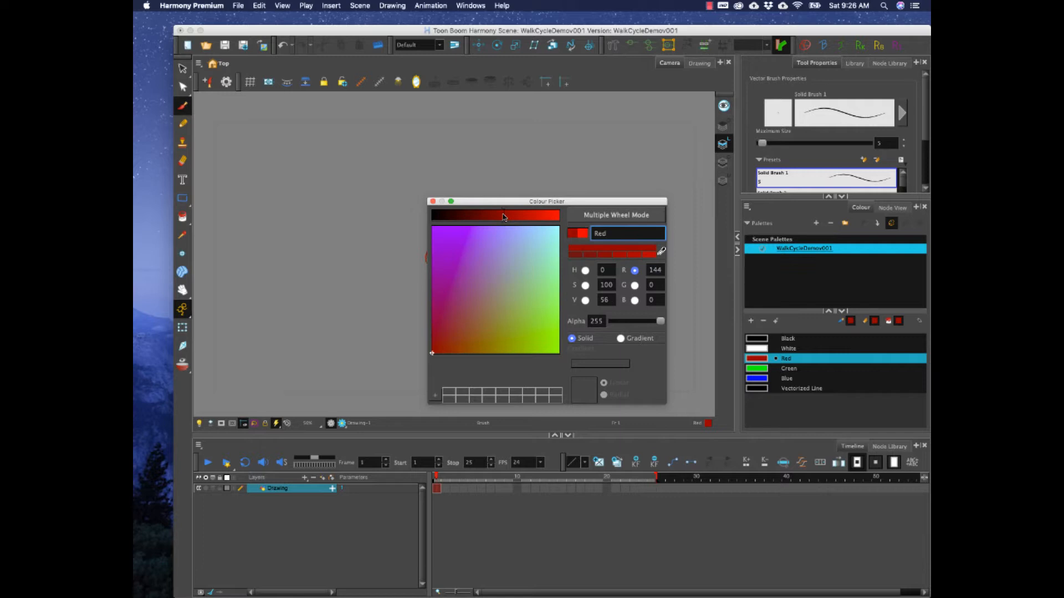
{"action": "left_click", "coordinate": [433, 201]}
Sketch the leading leg line from the hip oval down to a heel-down foot, and move the whole drawing slightly up.
{"action": "left_click_drag", "start_coordinate": [427, 261], "coordinate": [408, 304]}
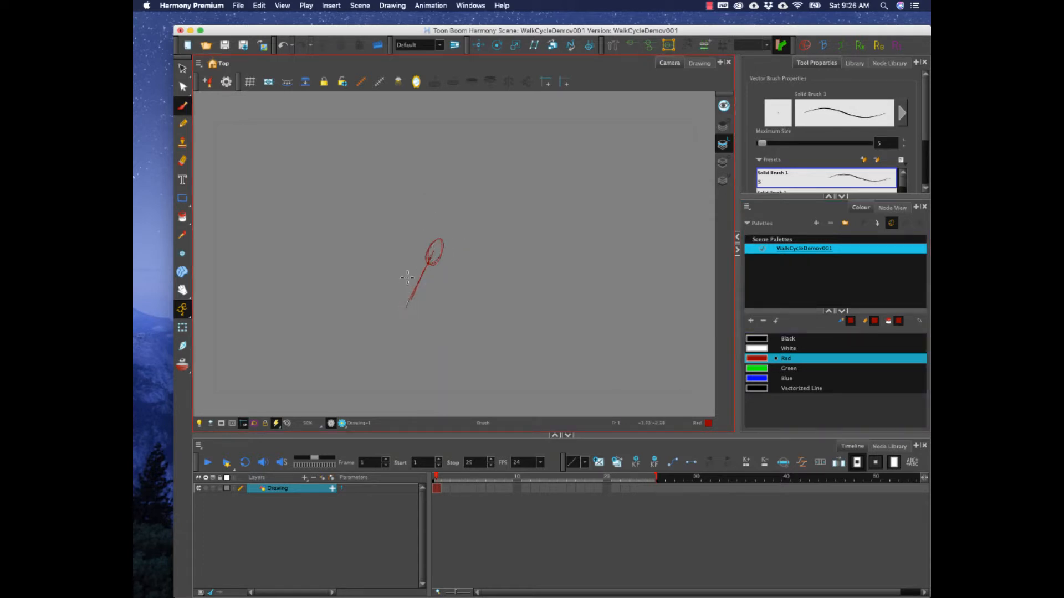
{"action": "mouse_move", "coordinate": [414, 294]}
{"action": "left_mouse_down"}
{"action": "mouse_move", "coordinate": [391, 361]}
{"action": "mouse_move", "coordinate": [393, 350]}
{"action": "mouse_move", "coordinate": [375, 372]}
{"action": "mouse_move", "coordinate": [357, 345]}
{"action": "mouse_move", "coordinate": [380, 362]}
{"action": "mouse_move", "coordinate": [356, 344]}
{"action": "mouse_move", "coordinate": [391, 366]}
{"action": "left_mouse_up"}
{"action": "left_click", "coordinate": [183, 69]}
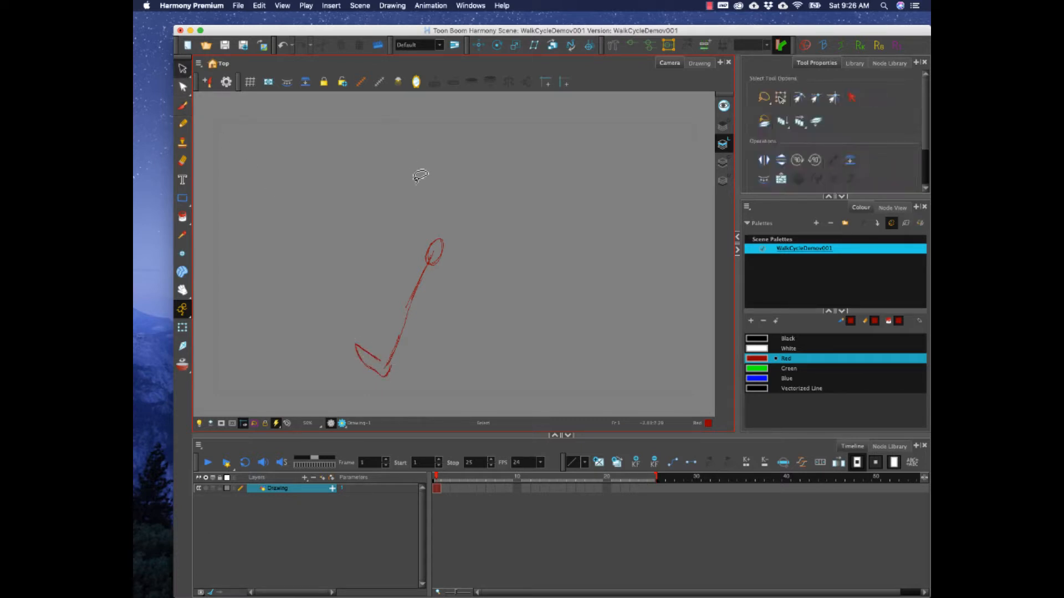
{"action": "mouse_move", "coordinate": [422, 208]}
{"action": "left_mouse_down"}
{"action": "mouse_move", "coordinate": [359, 375]}
{"action": "mouse_move", "coordinate": [438, 221]}
{"action": "left_mouse_up"}
{"action": "mouse_move", "coordinate": [439, 272]}
{"action": "left_mouse_down"}
{"action": "mouse_move", "coordinate": [441, 285]}
{"action": "mouse_move", "coordinate": [442, 261]}
{"action": "left_mouse_up"}
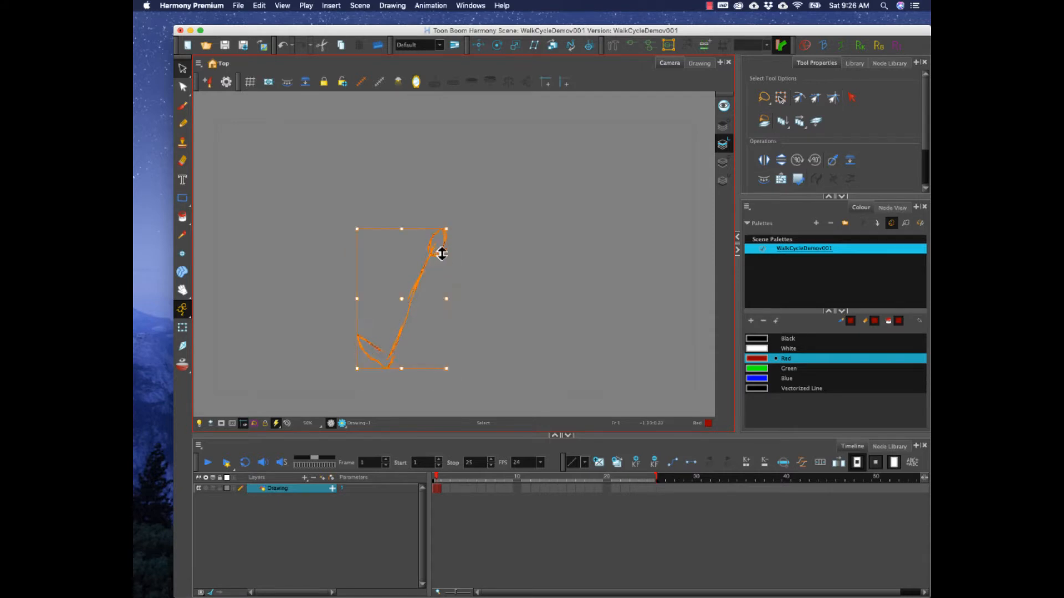
{"action": "left_click", "coordinate": [464, 502]}
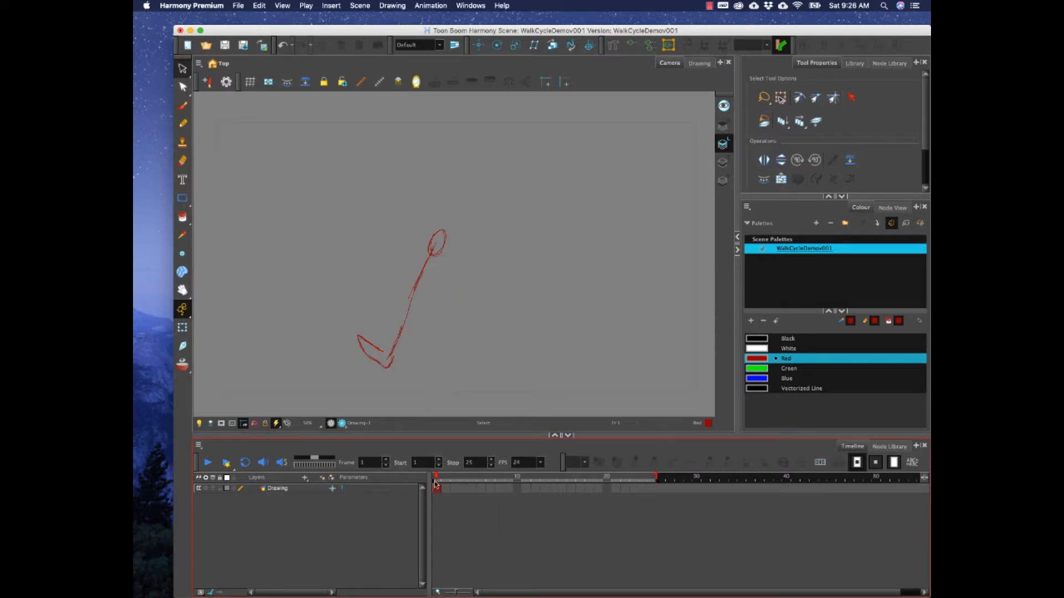
Rename the Drawing layer as Legs.
{"action": "left_click", "coordinate": [304, 479]}
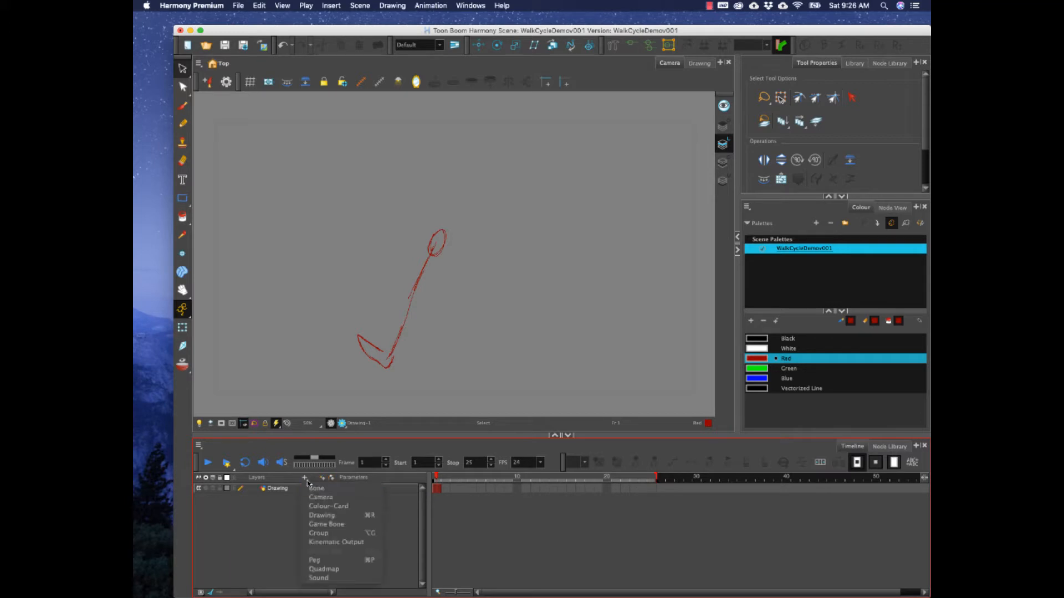
{"action": "left_click", "coordinate": [305, 480]}
{"action": "double_click", "coordinate": [284, 490]}
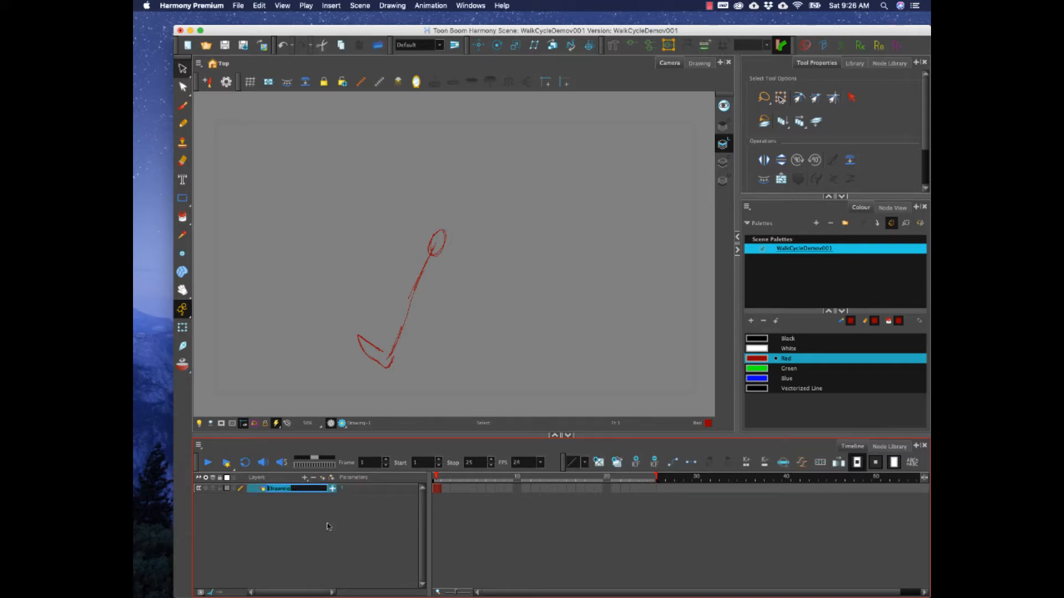
{"action": "type", "text": "Legs"}
{"action": "key", "text": "Return"}
Add a vector drawing layer named Ground.
{"action": "left_click", "coordinate": [304, 478]}
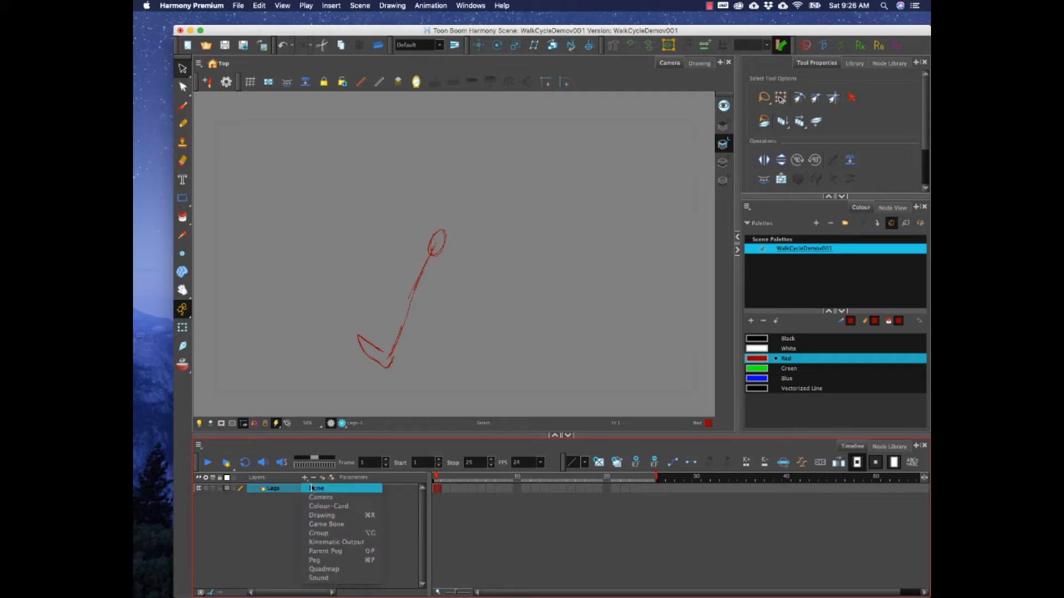
{"action": "left_click", "coordinate": [322, 517]}
{"action": "type", "text": "Ground"}
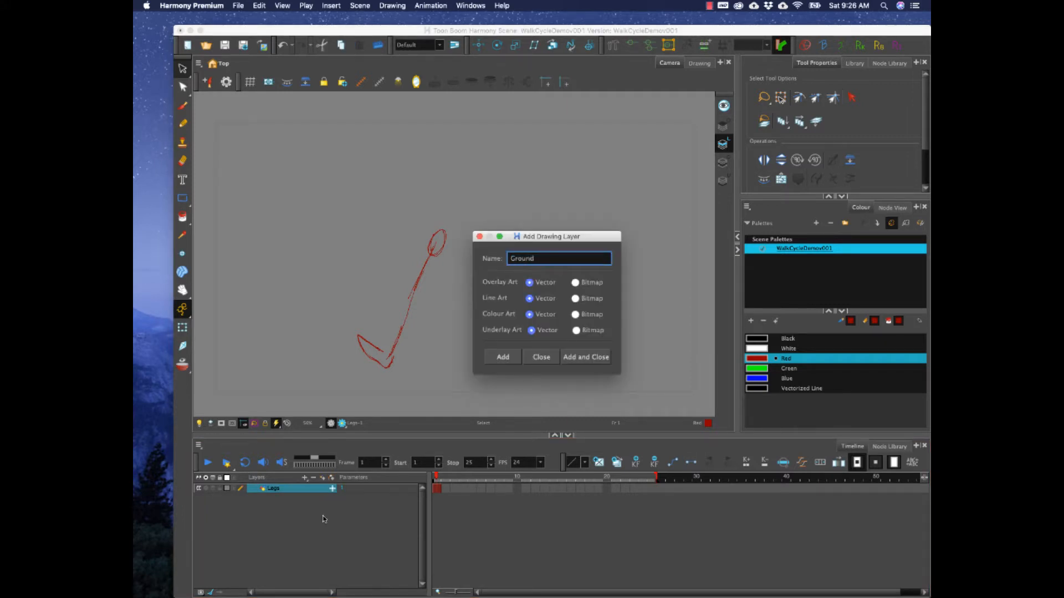
{"action": "left_click", "coordinate": [586, 356]}
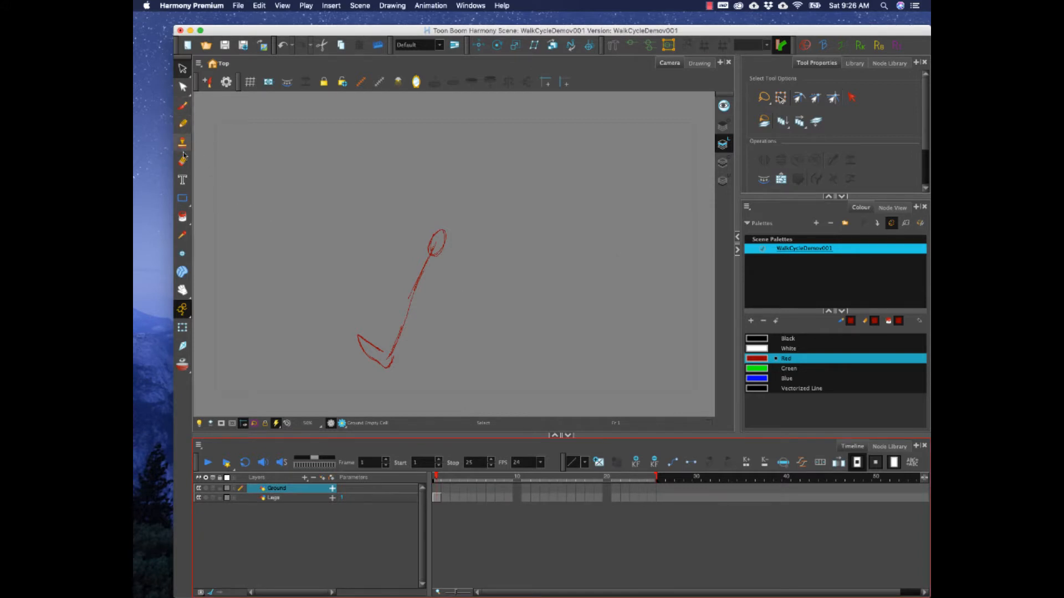
Draw a straight horizontal ground line across the frame on the Ground layer and move it down to the heel.
{"action": "left_click", "coordinate": [181, 198]}
{"action": "left_click", "coordinate": [209, 217]}
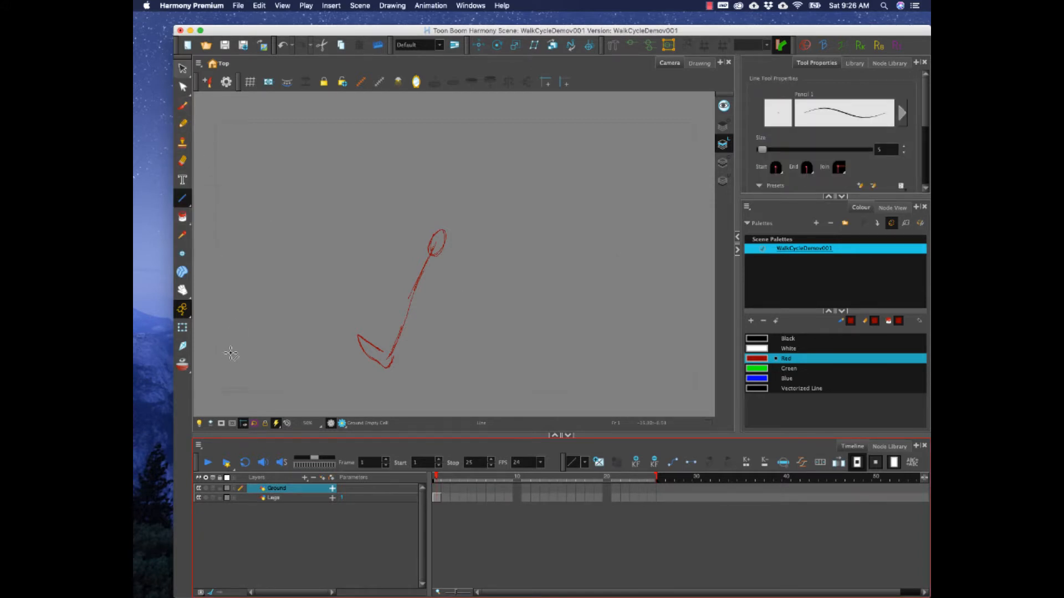
{"action": "left_click_drag", "start_coordinate": [204, 362], "coordinate": [708, 382]}
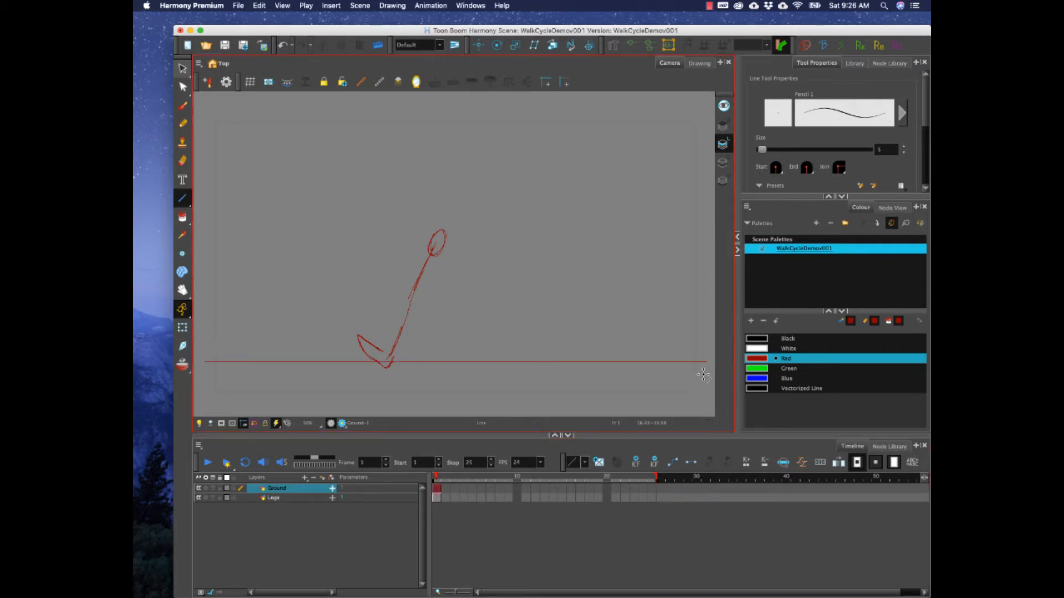
{"action": "left_click", "coordinate": [182, 68]}
{"action": "left_click", "coordinate": [592, 361]}
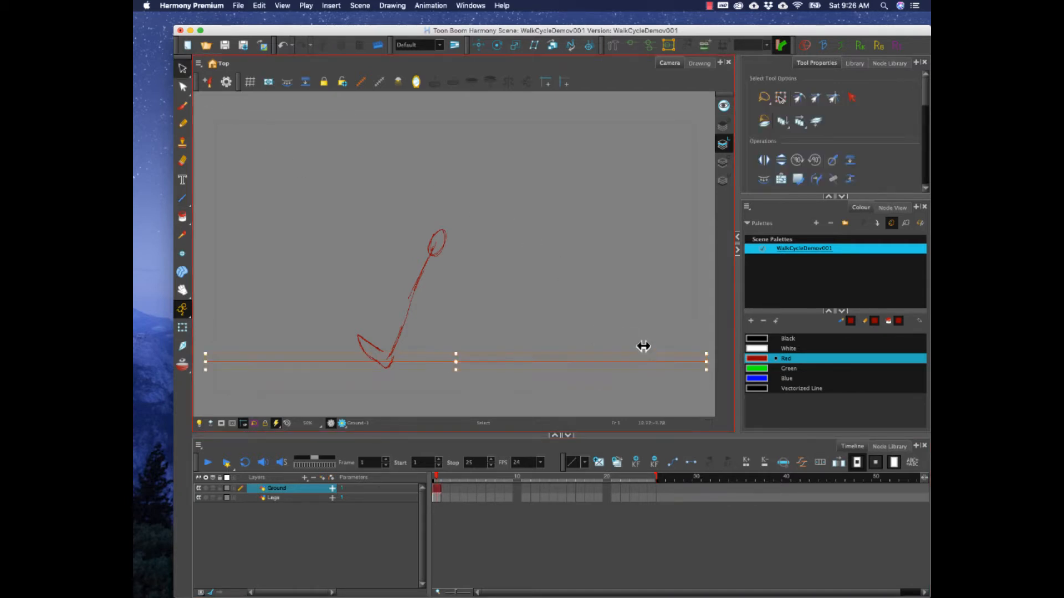
{"action": "left_click_drag", "start_coordinate": [620, 365], "coordinate": [620, 373]}
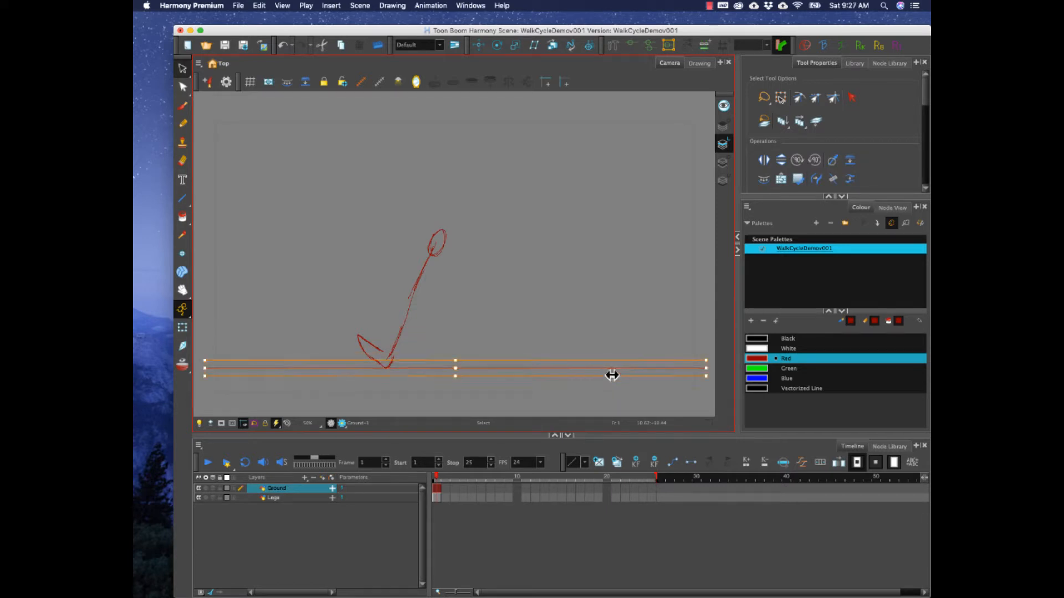
{"action": "left_click", "coordinate": [626, 303]}
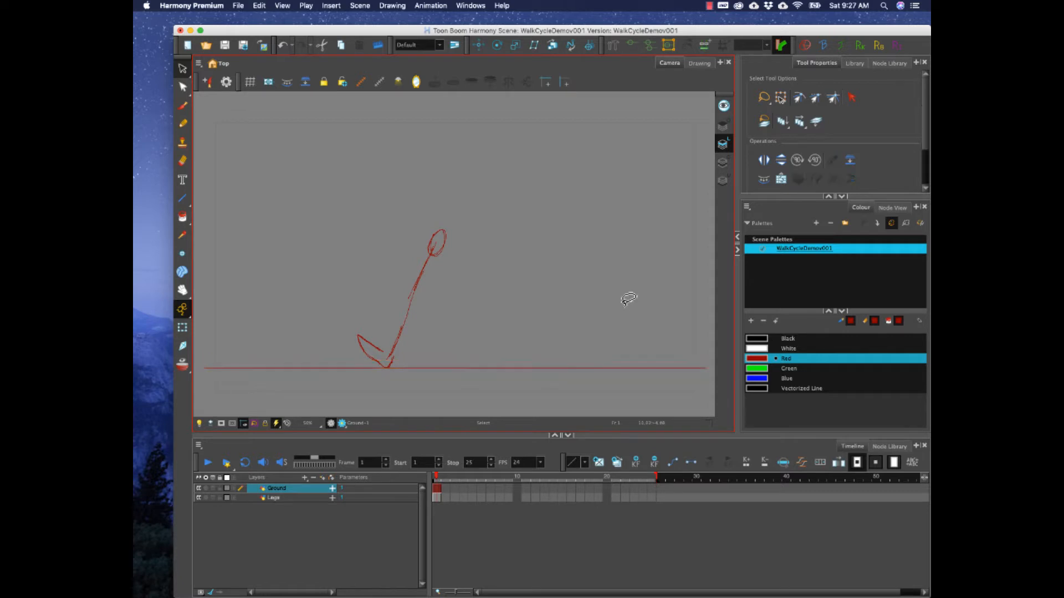
Switch to the Brush tool and make frame 1 of the Legs layer the active drawing.
{"action": "left_click", "coordinate": [182, 106]}
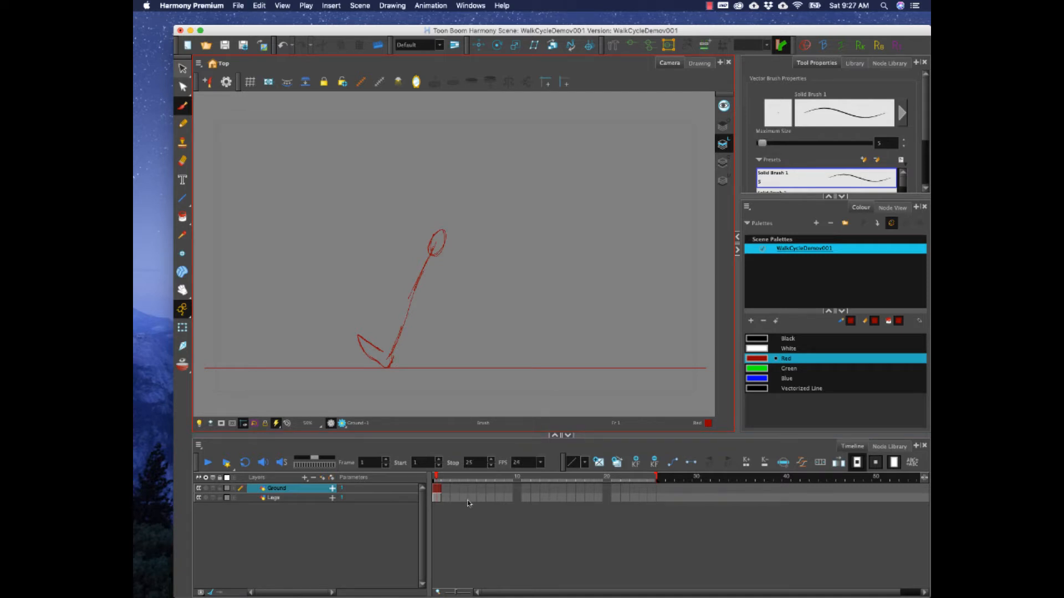
{"action": "left_click", "coordinate": [440, 498]}
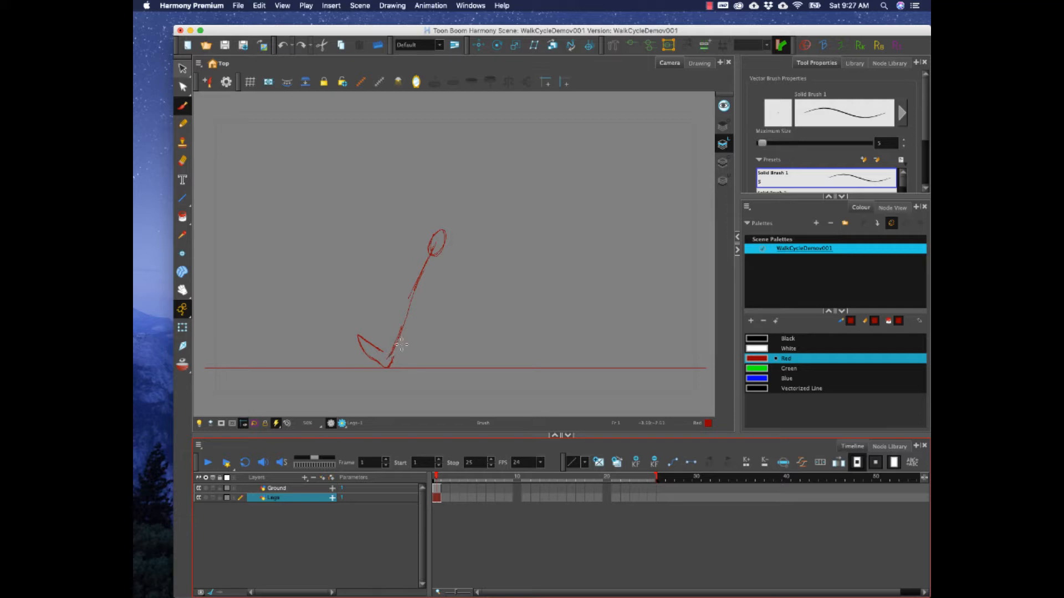
{"action": "mouse_move", "coordinate": [395, 359]}
{"action": "left_mouse_down"}
{"action": "mouse_move", "coordinate": [414, 292]}
{"action": "mouse_move", "coordinate": [388, 343]}
{"action": "mouse_move", "coordinate": [415, 282]}
{"action": "mouse_move", "coordinate": [400, 363]}
{"action": "left_mouse_up"}
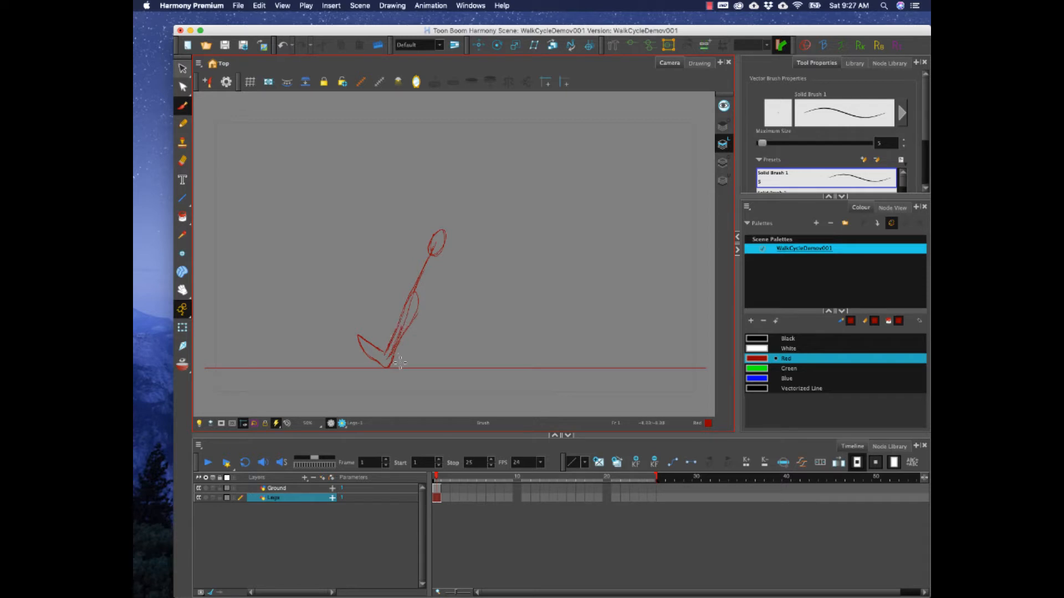
{"action": "key", "text": "super+z"}
{"action": "key", "text": "super+z"}
Sketch the trailing leg with a second hip oval, a bent leg line, and a foot with its toe on the ground line.
{"action": "mouse_move", "coordinate": [457, 231]}
{"action": "left_mouse_down"}
{"action": "mouse_move", "coordinate": [452, 252]}
{"action": "mouse_move", "coordinate": [460, 233]}
{"action": "mouse_move", "coordinate": [475, 304]}
{"action": "mouse_move", "coordinate": [504, 340]}
{"action": "left_mouse_up"}
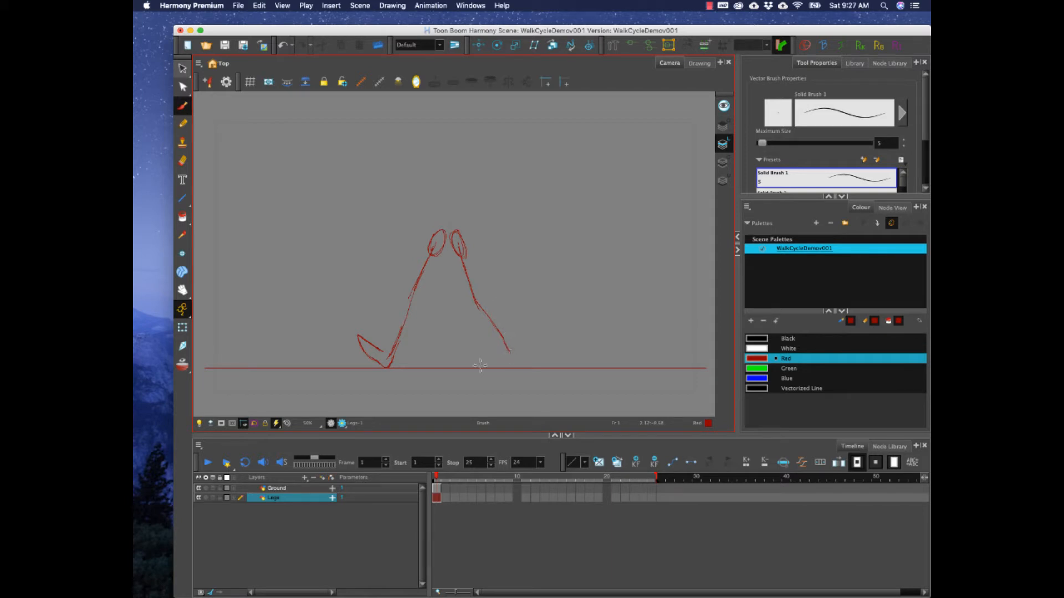
{"action": "mouse_move", "coordinate": [478, 365]}
{"action": "left_mouse_down"}
{"action": "mouse_move", "coordinate": [507, 343]}
{"action": "mouse_move", "coordinate": [510, 361]}
{"action": "mouse_move", "coordinate": [479, 370]}
{"action": "mouse_move", "coordinate": [518, 358]}
{"action": "mouse_move", "coordinate": [489, 368]}
{"action": "mouse_move", "coordinate": [517, 357]}
{"action": "mouse_move", "coordinate": [510, 346]}
{"action": "mouse_move", "coordinate": [516, 360]}
{"action": "mouse_move", "coordinate": [483, 368]}
{"action": "mouse_move", "coordinate": [508, 348]}
{"action": "left_mouse_up"}
{"action": "mouse_move", "coordinate": [529, 290]}
{"action": "left_mouse_down"}
{"action": "mouse_move", "coordinate": [476, 295]}
{"action": "mouse_move", "coordinate": [524, 289]}
{"action": "mouse_move", "coordinate": [533, 375]}
{"action": "left_mouse_up"}
{"action": "key", "text": "super+z"}
{"action": "mouse_move", "coordinate": [380, 326]}
{"action": "left_mouse_down"}
{"action": "mouse_move", "coordinate": [349, 342]}
{"action": "mouse_move", "coordinate": [406, 338]}
{"action": "mouse_move", "coordinate": [356, 393]}
{"action": "left_mouse_up"}
{"action": "key", "text": "super+z"}
Try deleting the leading leg and sketching beside the trailing leg's hip, and undo the changes.
{"action": "key", "text": "alt+s"}
{"action": "mouse_move", "coordinate": [443, 223]}
{"action": "left_mouse_down"}
{"action": "mouse_move", "coordinate": [384, 262]}
{"action": "mouse_move", "coordinate": [418, 328]}
{"action": "mouse_move", "coordinate": [446, 264]}
{"action": "left_mouse_up"}
{"action": "key", "text": "Delete"}
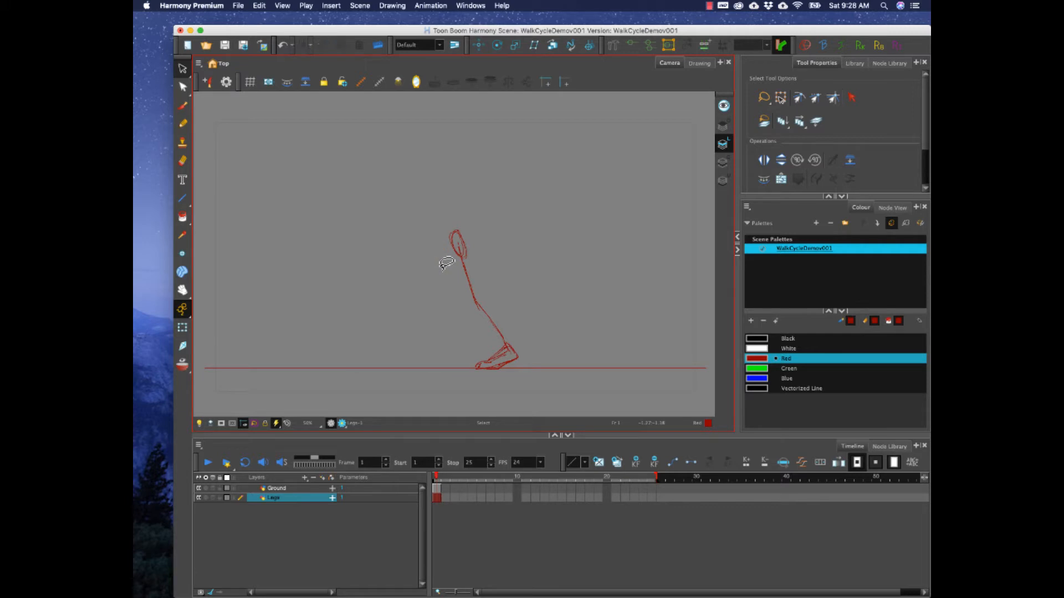
{"action": "left_click", "coordinate": [182, 105]}
{"action": "mouse_move", "coordinate": [440, 238]}
{"action": "left_mouse_down"}
{"action": "mouse_move", "coordinate": [428, 302]}
{"action": "mouse_move", "coordinate": [438, 358]}
{"action": "mouse_move", "coordinate": [412, 368]}
{"action": "mouse_move", "coordinate": [444, 372]}
{"action": "mouse_move", "coordinate": [406, 367]}
{"action": "mouse_move", "coordinate": [450, 366]}
{"action": "mouse_move", "coordinate": [441, 301]}
{"action": "mouse_move", "coordinate": [455, 258]}
{"action": "left_mouse_up"}
{"action": "key", "text": "super+z"}
{"action": "key", "text": "super+z"}
{"action": "key", "text": "super+z"}
{"action": "key", "text": "super+z"}
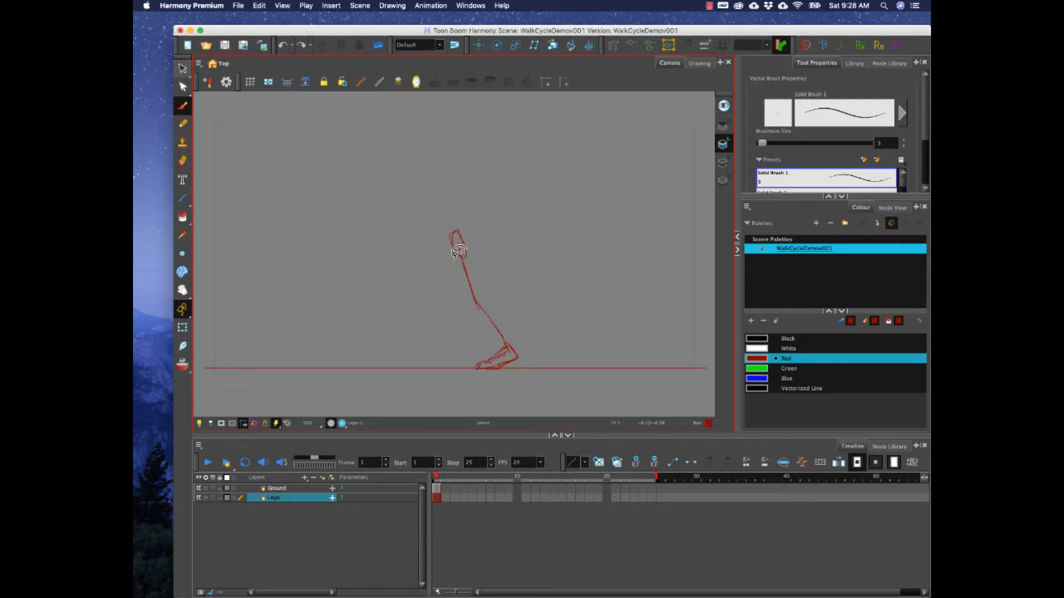
{"action": "key", "text": "super+z"}
Try sketching a foot on the ground line ahead of the leading foot, and undo the strokes.
{"action": "left_click", "coordinate": [182, 105]}
{"action": "mouse_move", "coordinate": [304, 361]}
{"action": "left_mouse_down"}
{"action": "mouse_move", "coordinate": [294, 366]}
{"action": "mouse_move", "coordinate": [330, 346]}
{"action": "mouse_move", "coordinate": [323, 367]}
{"action": "mouse_move", "coordinate": [339, 361]}
{"action": "mouse_move", "coordinate": [343, 341]}
{"action": "left_mouse_up"}
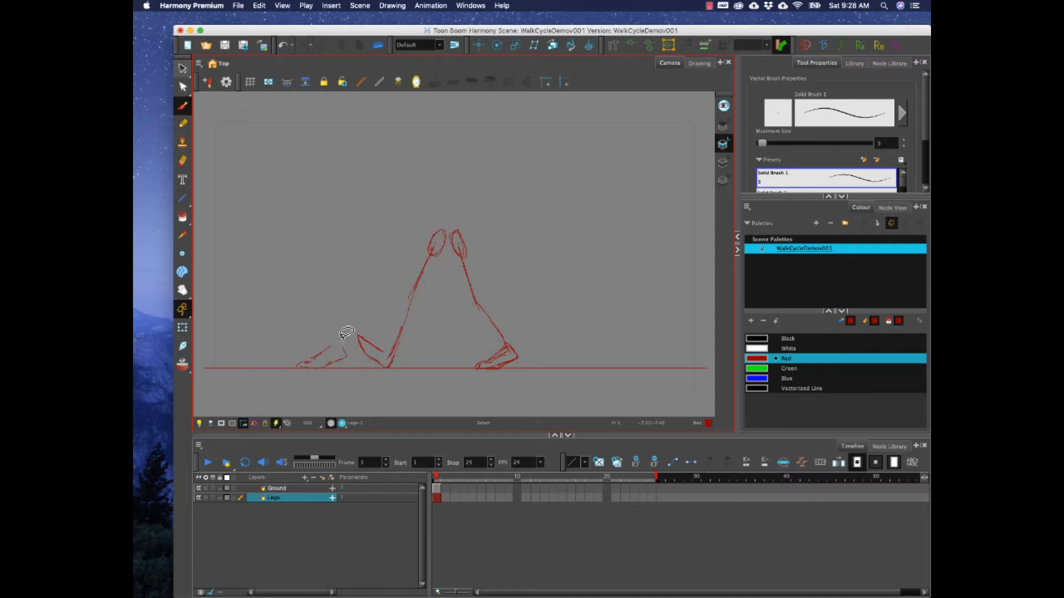
{"action": "key", "text": "super+z"}
{"action": "key", "text": "super+z"}
{"action": "key", "text": "super+z"}
{"action": "mouse_move", "coordinate": [339, 367]}
{"action": "left_mouse_down"}
{"action": "mouse_move", "coordinate": [309, 368]}
{"action": "mouse_move", "coordinate": [345, 368]}
{"action": "left_mouse_up"}
{"action": "key", "text": "super+z"}
{"action": "left_click_drag", "start_coordinate": [300, 365], "coordinate": [338, 360]}
{"action": "key", "text": "super+z"}
{"action": "key", "text": "super+z"}
Flesh out the trailing leg with thigh and calf contours running from the hip oval to the ankle.
{"action": "left_click_drag", "start_coordinate": [455, 261], "coordinate": [472, 308]}
{"action": "mouse_move", "coordinate": [450, 260]}
{"action": "left_mouse_down"}
{"action": "mouse_move", "coordinate": [470, 304]}
{"action": "mouse_move", "coordinate": [451, 246]}
{"action": "mouse_move", "coordinate": [506, 346]}
{"action": "left_mouse_up"}
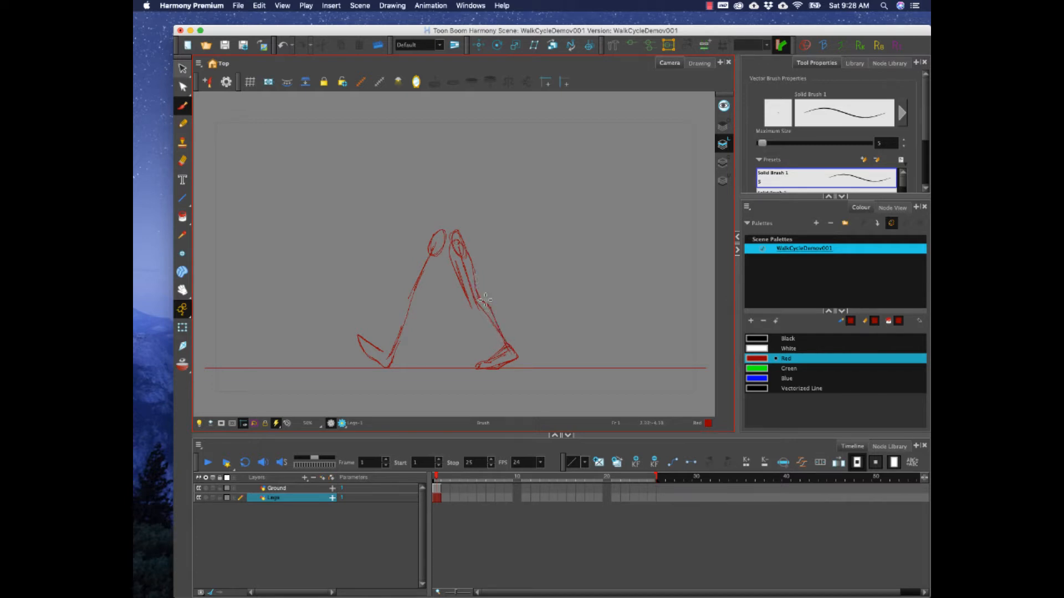
{"action": "mouse_move", "coordinate": [480, 296]}
{"action": "left_mouse_down"}
{"action": "mouse_move", "coordinate": [507, 337]}
{"action": "mouse_move", "coordinate": [472, 305]}
{"action": "mouse_move", "coordinate": [499, 349]}
{"action": "mouse_move", "coordinate": [477, 308]}
{"action": "mouse_move", "coordinate": [496, 339]}
{"action": "left_mouse_up"}
Flesh out the leading leg's calf, ankle, knee and thigh, and undo the stray strokes on the trailing foot.
{"action": "mouse_move", "coordinate": [399, 334]}
{"action": "left_mouse_down"}
{"action": "mouse_move", "coordinate": [394, 359]}
{"action": "mouse_move", "coordinate": [419, 295]}
{"action": "left_mouse_up"}
{"action": "mouse_move", "coordinate": [378, 348]}
{"action": "left_mouse_down"}
{"action": "mouse_move", "coordinate": [417, 295]}
{"action": "mouse_move", "coordinate": [392, 357]}
{"action": "left_mouse_up"}
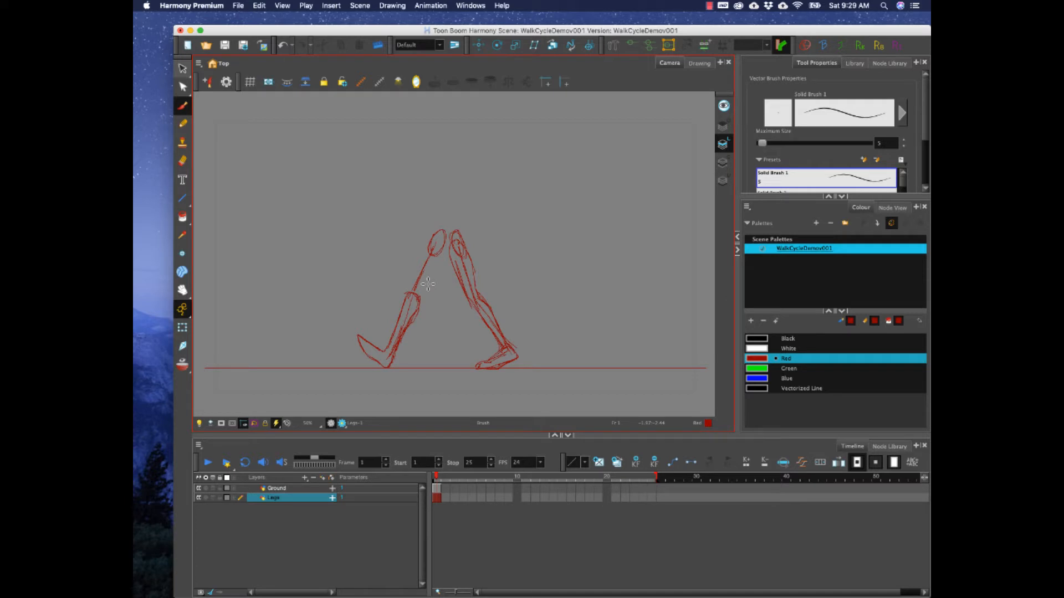
{"action": "mouse_move", "coordinate": [406, 296]}
{"action": "left_mouse_down"}
{"action": "mouse_move", "coordinate": [419, 303]}
{"action": "mouse_move", "coordinate": [446, 258]}
{"action": "mouse_move", "coordinate": [435, 240]}
{"action": "mouse_move", "coordinate": [407, 295]}
{"action": "left_mouse_up"}
{"action": "left_click_drag", "start_coordinate": [425, 258], "coordinate": [410, 290]}
{"action": "left_click_drag", "start_coordinate": [486, 366], "coordinate": [485, 366]}
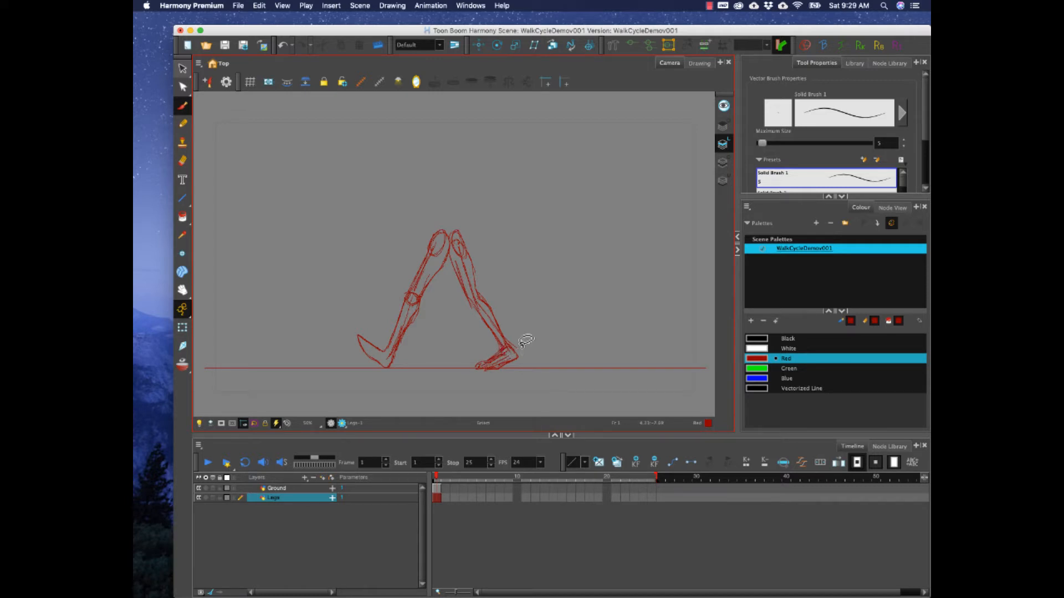
{"action": "key", "text": "super+z"}
Erase the hip ovals, knee circle and overlapping construction lines from the legs, and redraw the back hip contour and crotch line.
{"action": "key", "text": "e"}
{"action": "mouse_move", "coordinate": [460, 237]}
{"action": "left_mouse_down"}
{"action": "mouse_move", "coordinate": [450, 248]}
{"action": "mouse_move", "coordinate": [453, 235]}
{"action": "mouse_move", "coordinate": [464, 250]}
{"action": "mouse_move", "coordinate": [435, 244]}
{"action": "mouse_move", "coordinate": [408, 321]}
{"action": "left_mouse_up"}
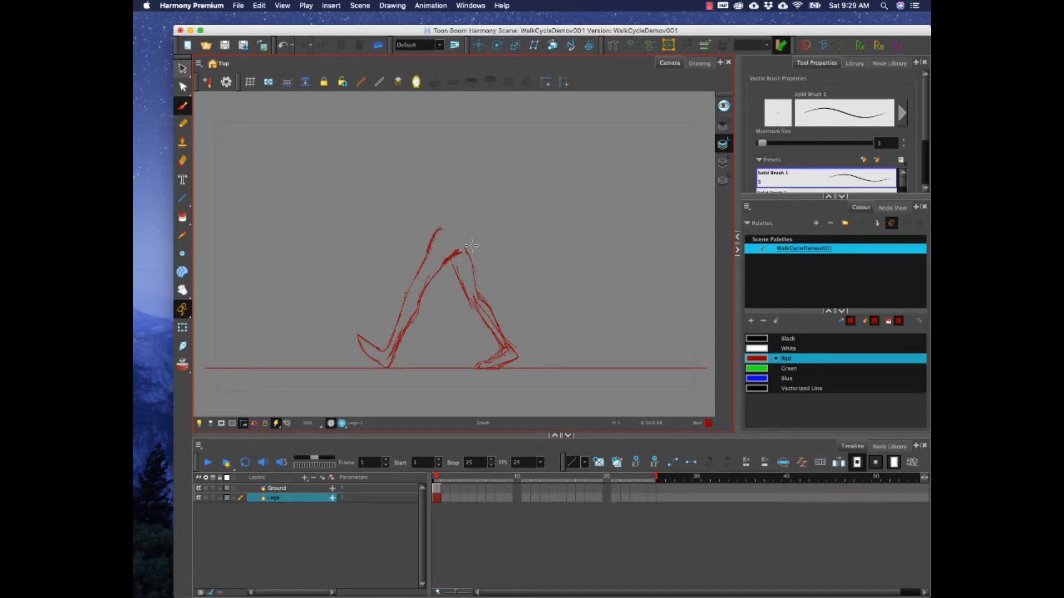
{"action": "mouse_move", "coordinate": [466, 239]}
{"action": "left_mouse_down"}
{"action": "mouse_move", "coordinate": [432, 240]}
{"action": "mouse_move", "coordinate": [439, 227]}
{"action": "mouse_move", "coordinate": [460, 267]}
{"action": "mouse_move", "coordinate": [443, 261]}
{"action": "mouse_move", "coordinate": [409, 313]}
{"action": "left_mouse_up"}
{"action": "left_click_drag", "start_coordinate": [463, 252], "coordinate": [449, 262]}
{"action": "left_click", "coordinate": [437, 479]}
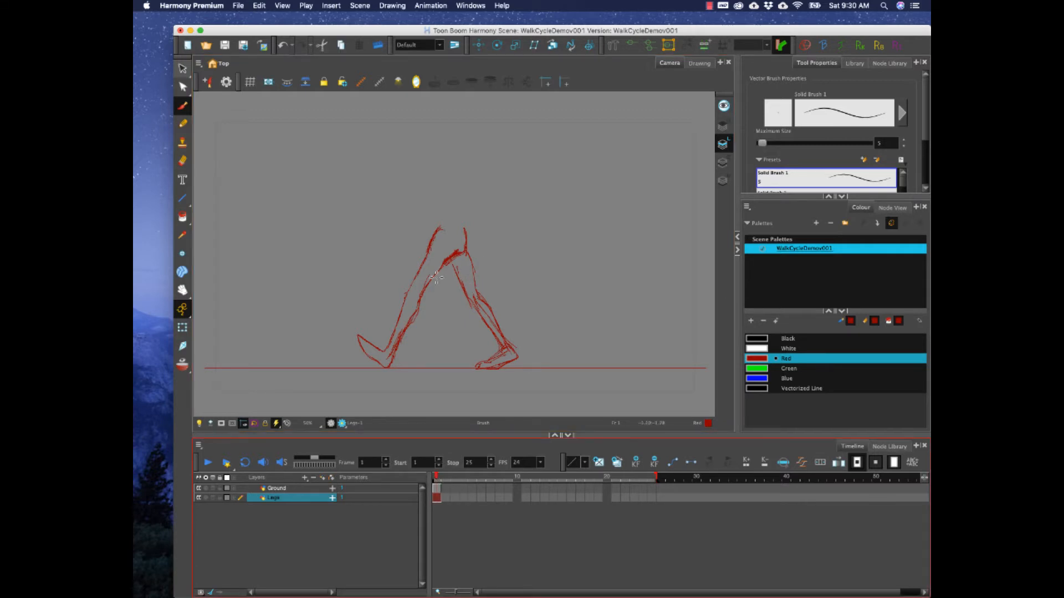
{"action": "left_click", "coordinate": [446, 262]}
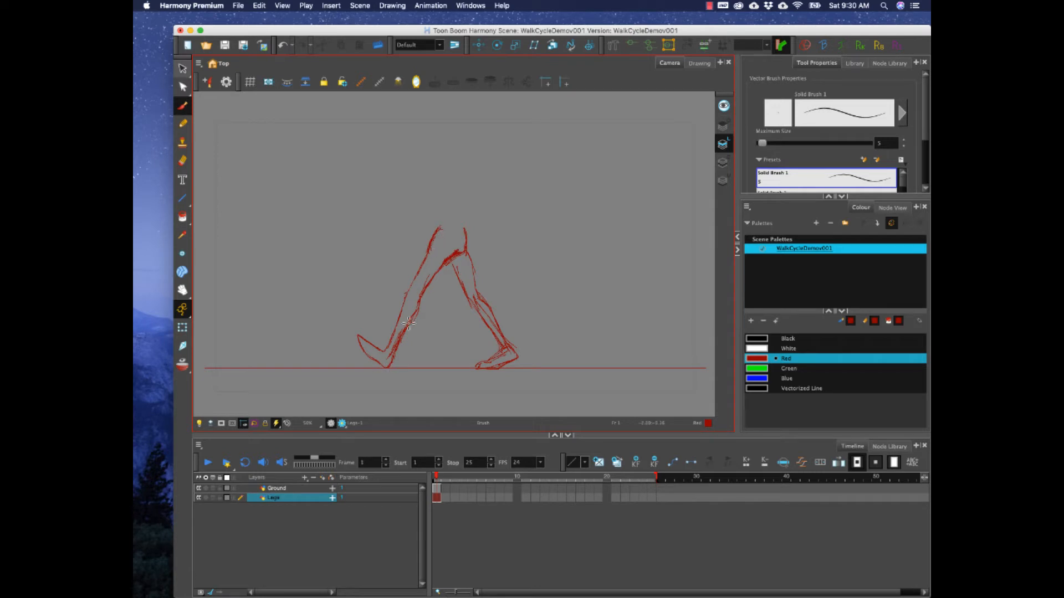
Select the whole trailing leg with its foot and recolour its strokes with the Blue swatch.
{"action": "left_click", "coordinate": [182, 68]}
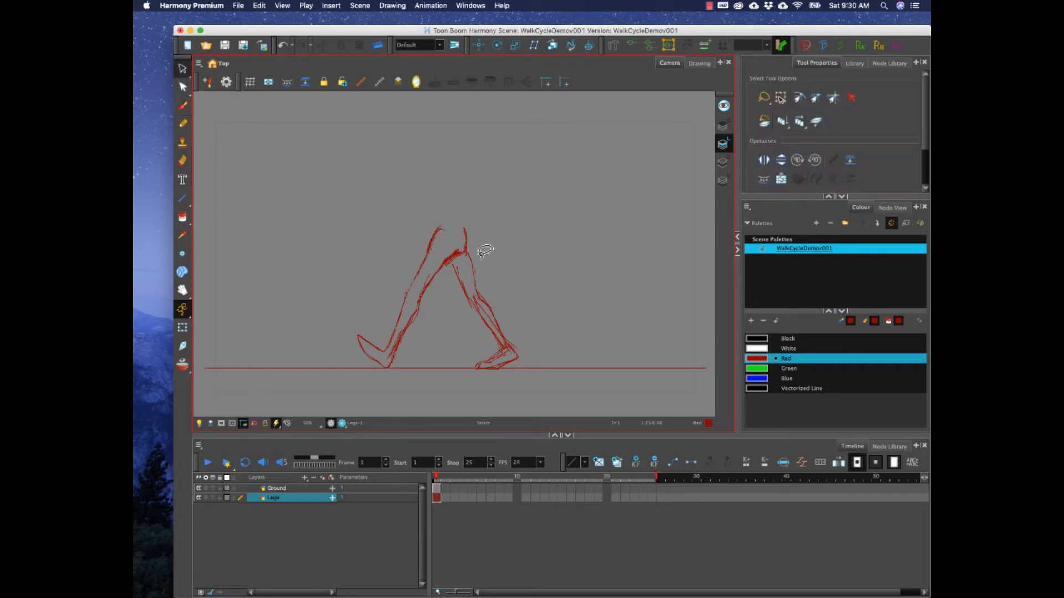
{"action": "mouse_move", "coordinate": [465, 262]}
{"action": "left_mouse_down"}
{"action": "mouse_move", "coordinate": [477, 336]}
{"action": "mouse_move", "coordinate": [500, 363]}
{"action": "mouse_move", "coordinate": [516, 284]}
{"action": "left_mouse_up"}
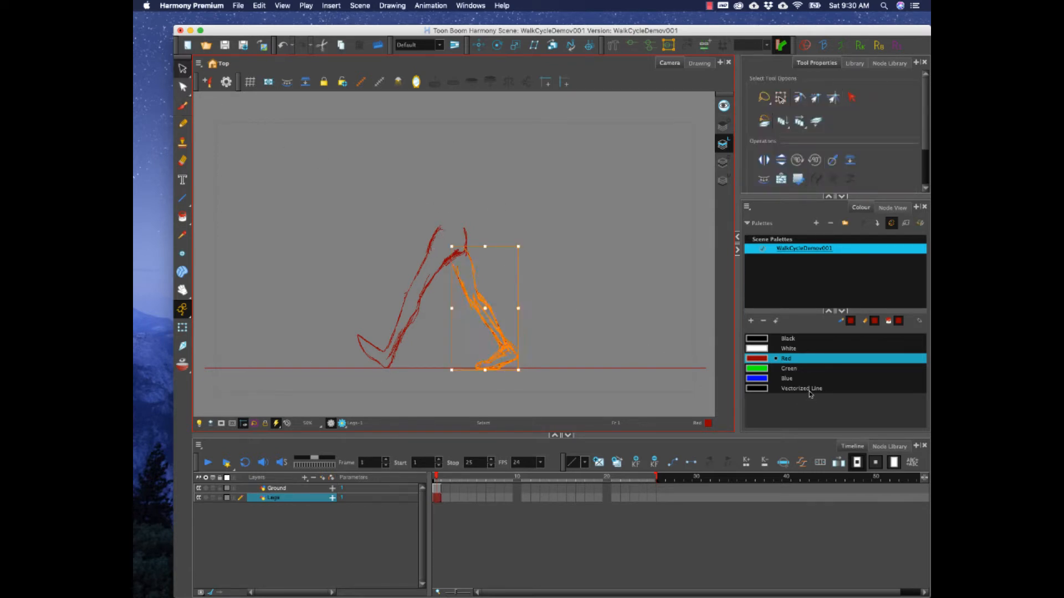
{"action": "left_click", "coordinate": [775, 378]}
{"action": "left_click", "coordinate": [610, 337]}
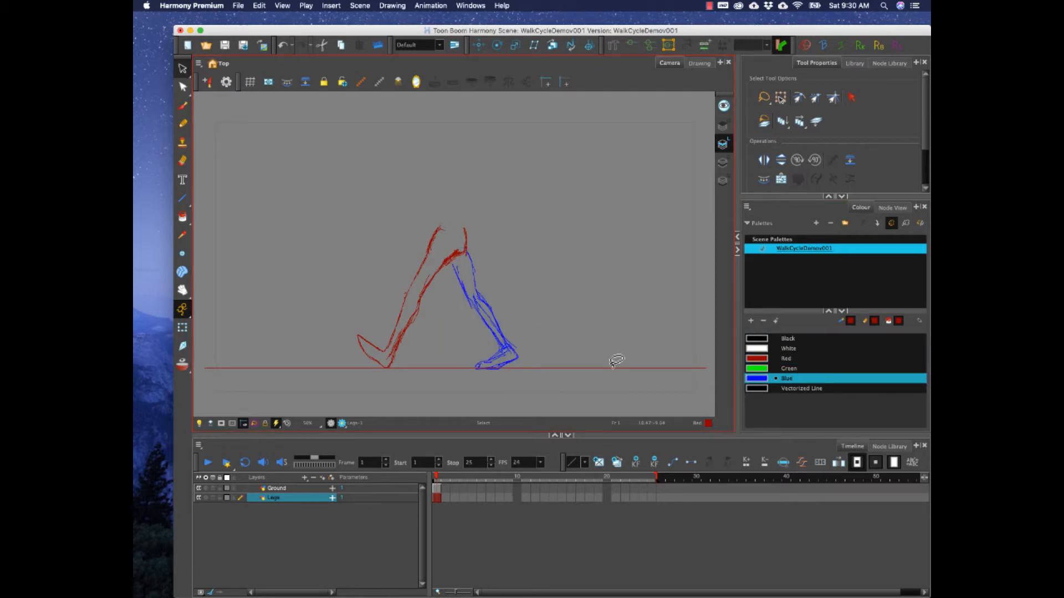
Add a vector drawing layer named Labels and hand-letter CONTACT in red below the ground line.
{"action": "left_click", "coordinate": [182, 105]}
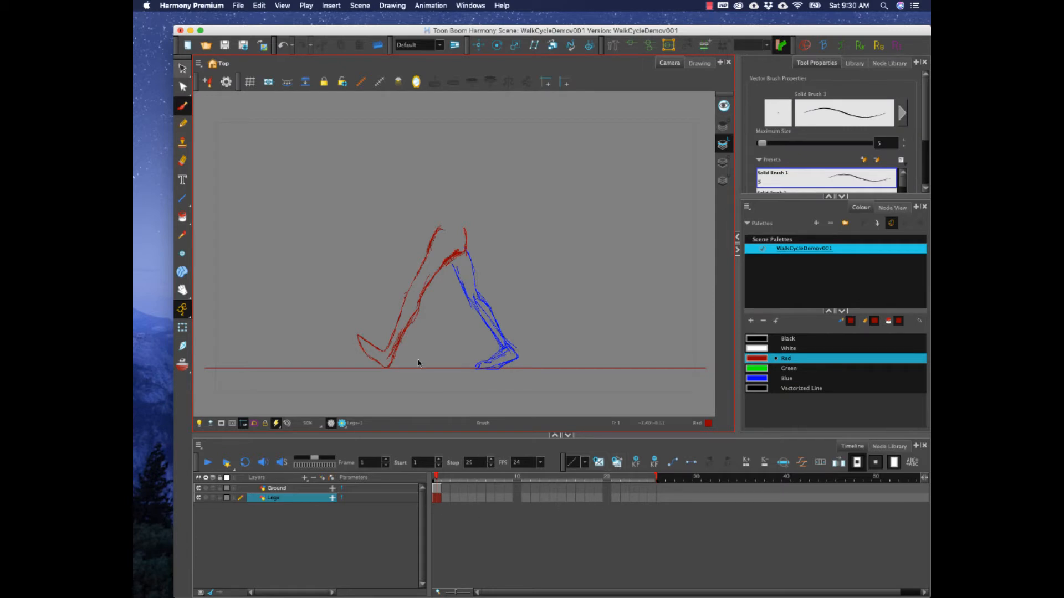
{"action": "left_click", "coordinate": [305, 478]}
{"action": "left_click", "coordinate": [320, 513]}
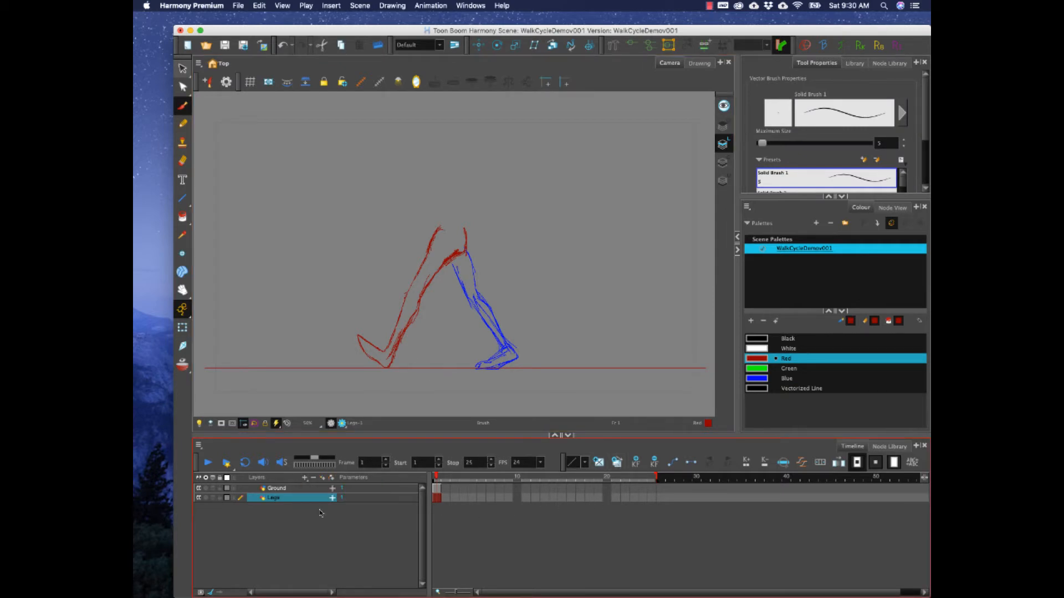
{"action": "type", "text": "Labels"}
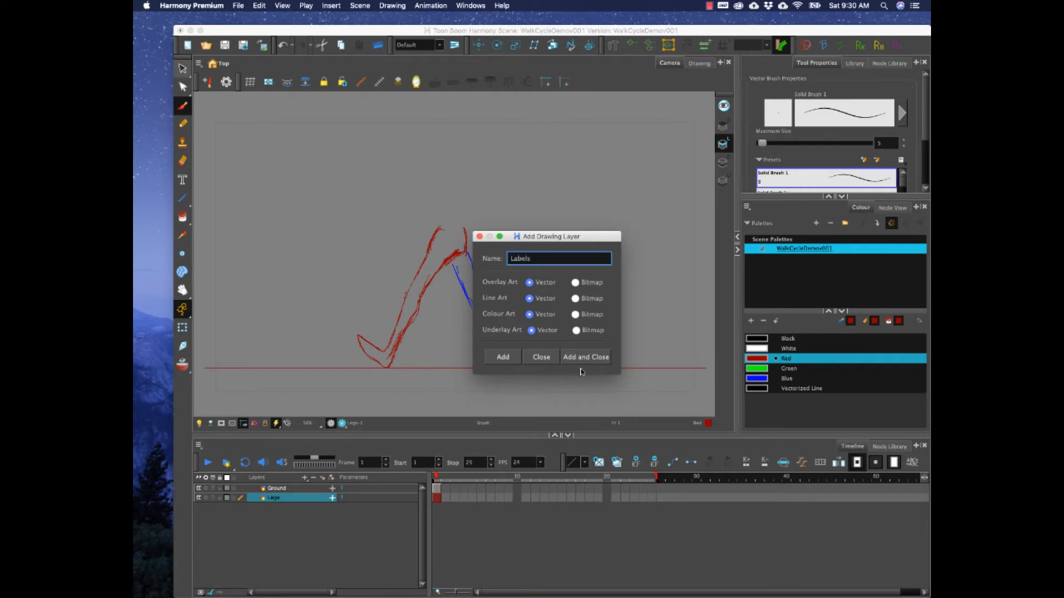
{"action": "left_click", "coordinate": [585, 358]}
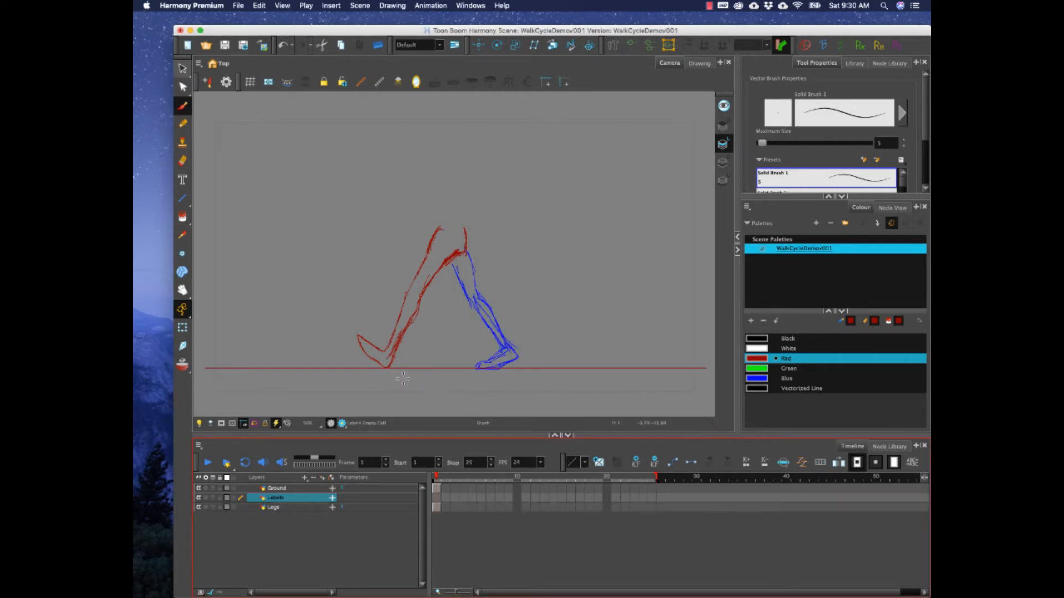
{"action": "left_click_drag", "start_coordinate": [405, 379], "coordinate": [413, 384]}
{"action": "left_click_drag", "start_coordinate": [419, 389], "coordinate": [465, 380]}
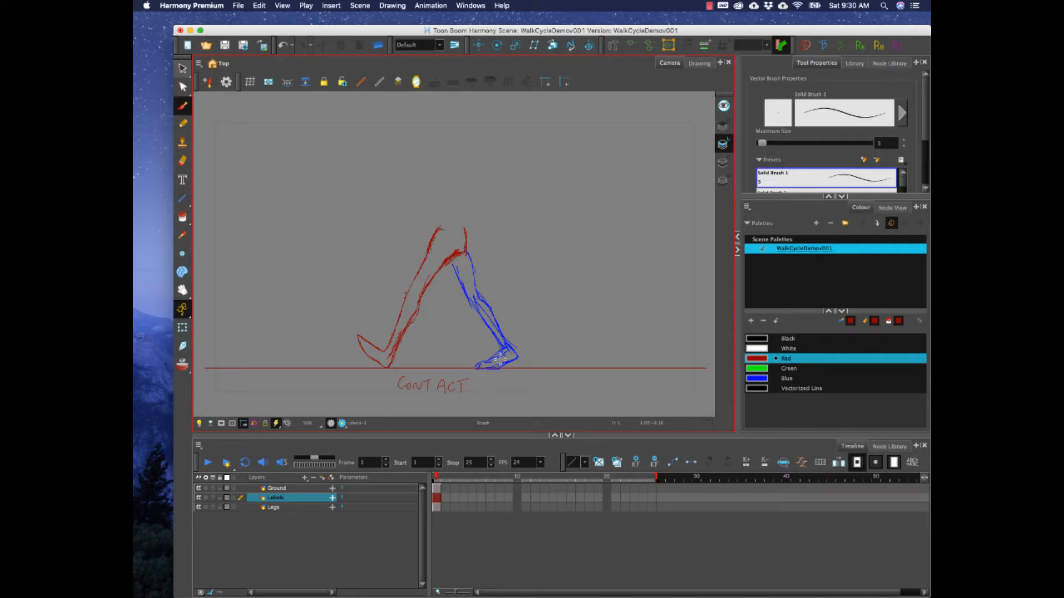
Copy the Legs layer's frame 1 cell and paste it at frame 25.
{"action": "left_click", "coordinate": [437, 506]}
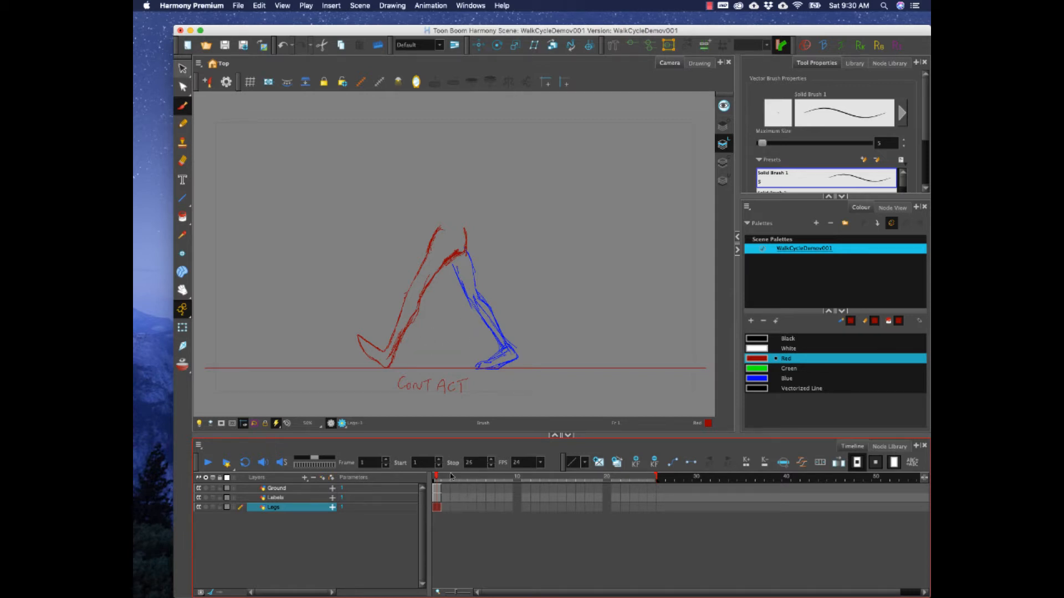
{"action": "key", "text": "alt+s"}
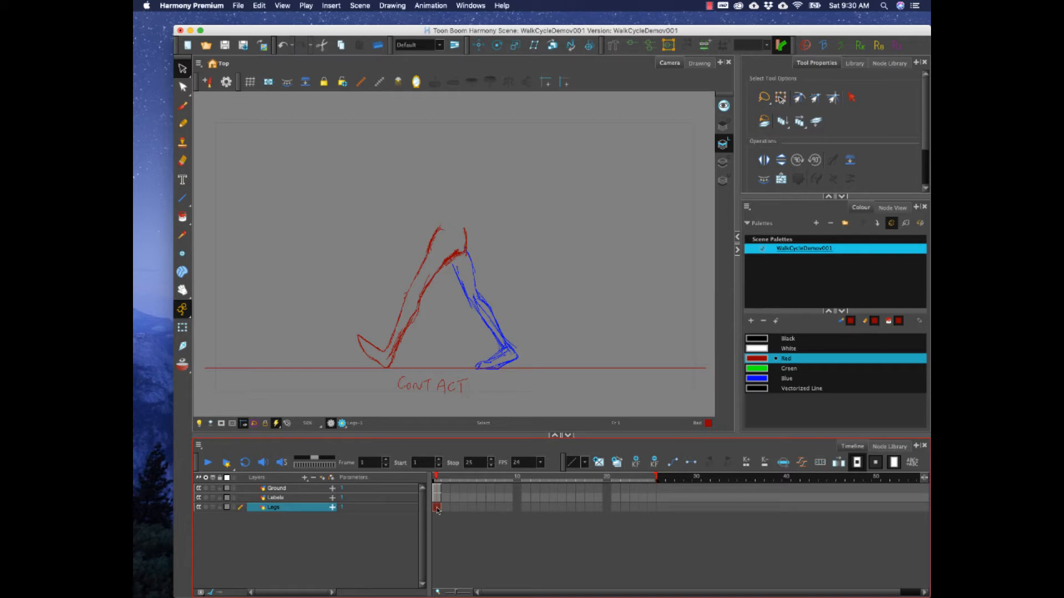
{"action": "right_click", "coordinate": [437, 509]}
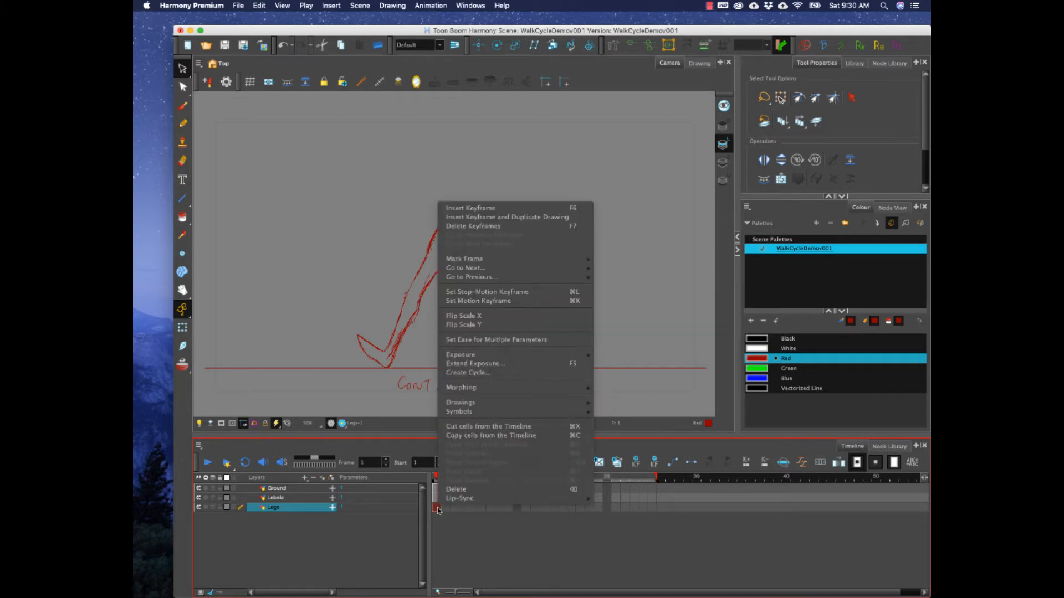
{"action": "left_click", "coordinate": [492, 435]}
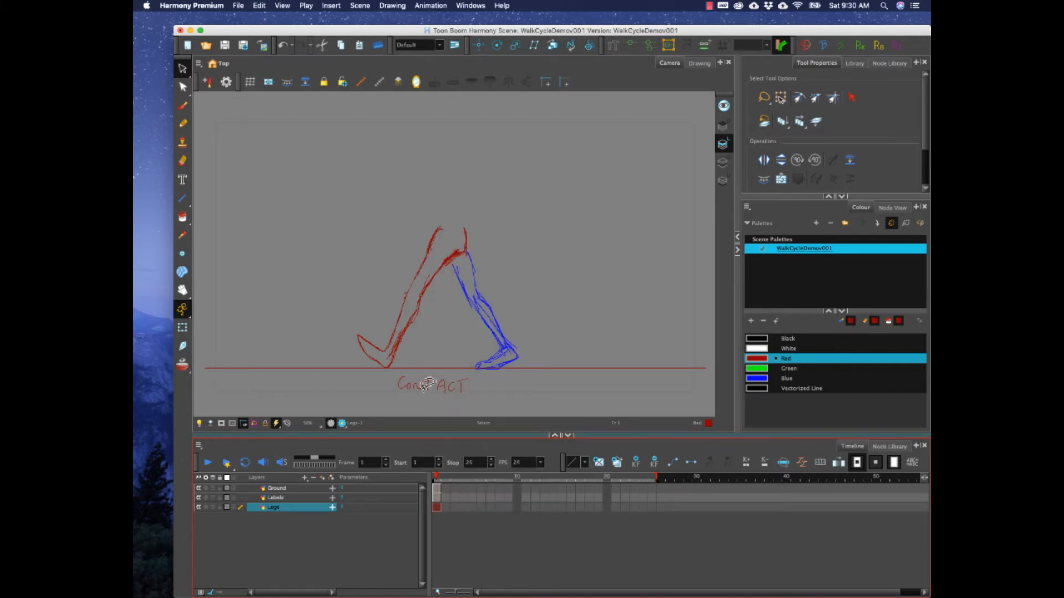
{"action": "mouse_move", "coordinate": [496, 211]}
{"action": "left_mouse_down"}
{"action": "mouse_move", "coordinate": [475, 202]}
{"action": "mouse_move", "coordinate": [343, 303]}
{"action": "mouse_move", "coordinate": [412, 366]}
{"action": "mouse_move", "coordinate": [506, 367]}
{"action": "mouse_move", "coordinate": [527, 266]}
{"action": "left_mouse_up"}
{"action": "left_click", "coordinate": [603, 346]}
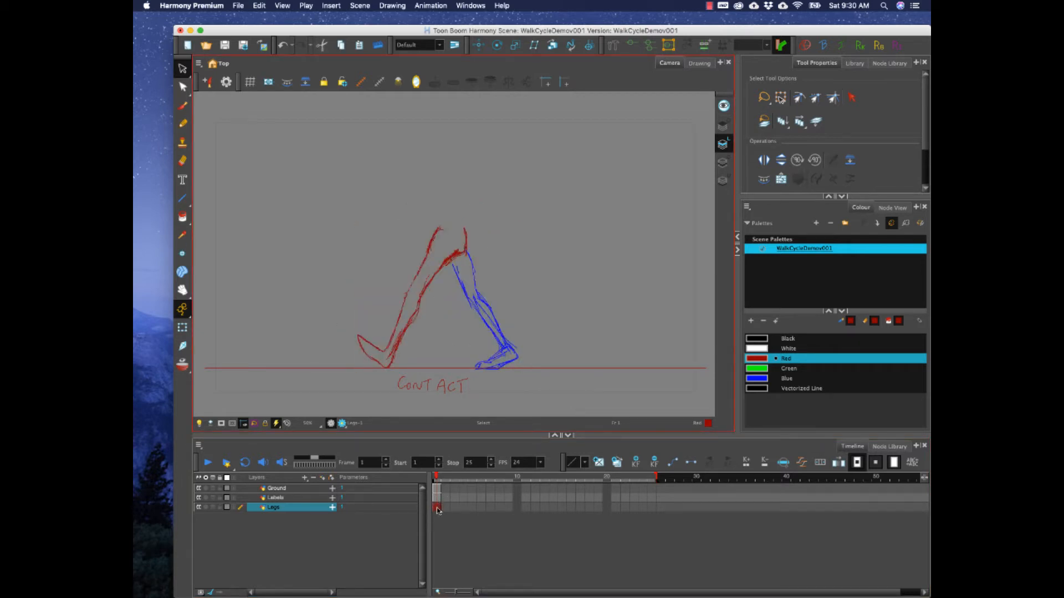
{"action": "left_click", "coordinate": [438, 509]}
{"action": "left_click", "coordinate": [653, 508]}
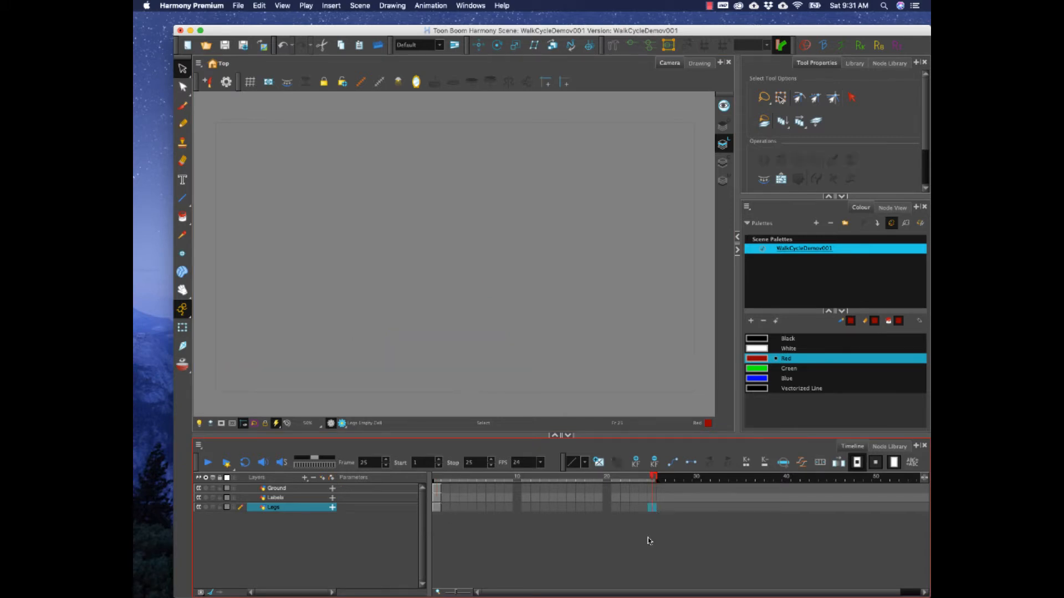
{"action": "right_click", "coordinate": [652, 508]}
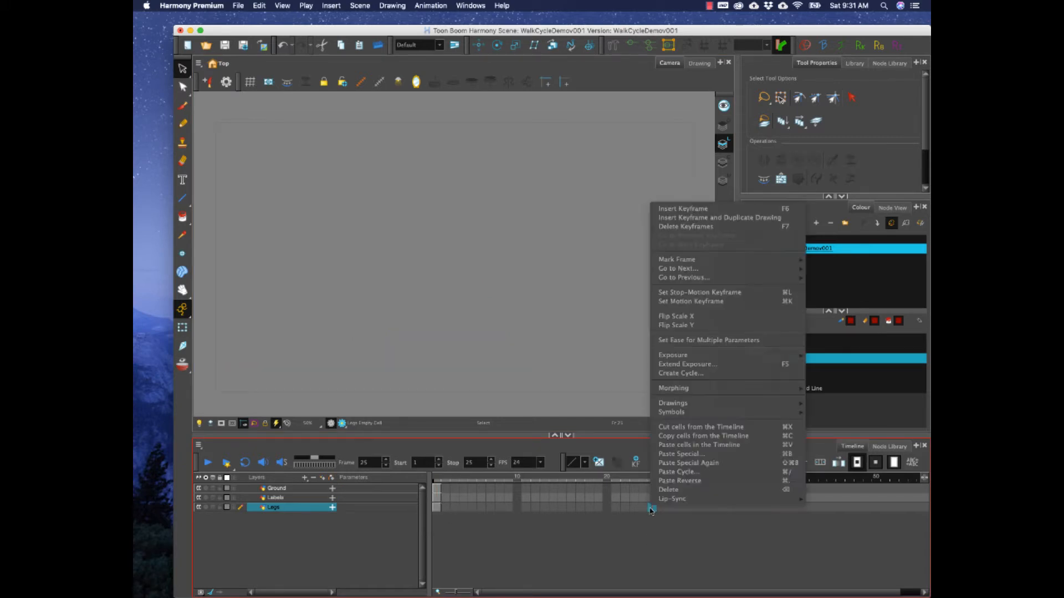
{"action": "left_click", "coordinate": [699, 446]}
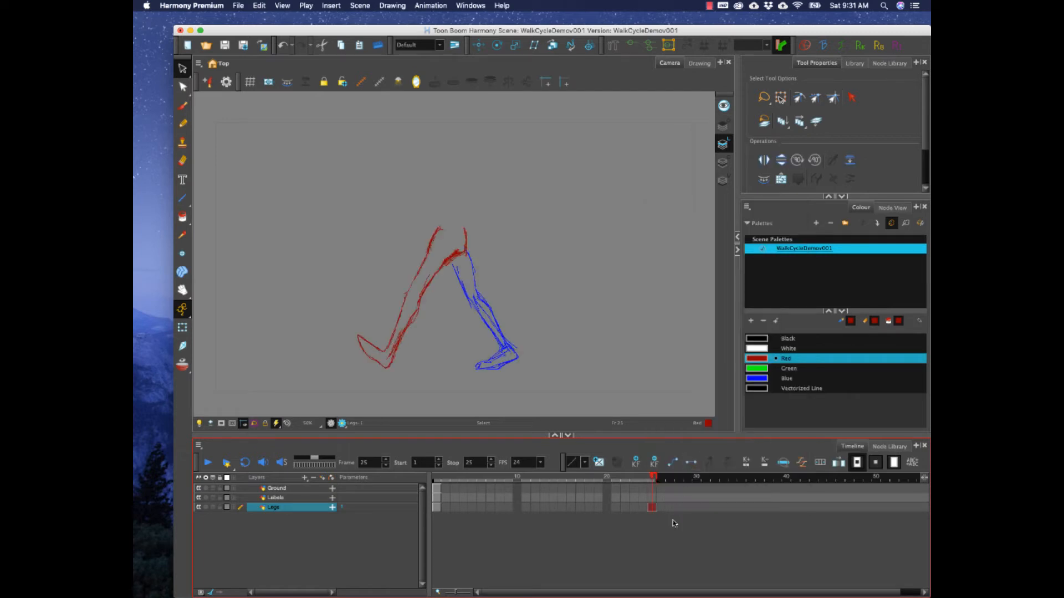
Test whether frames 1 and 25 share one Legs drawing by scribbling beside the blue leg on frame 25, and delete the scribble.
{"action": "left_click", "coordinate": [438, 477]}
{"action": "left_click", "coordinate": [649, 477]}
{"action": "left_click", "coordinate": [183, 106]}
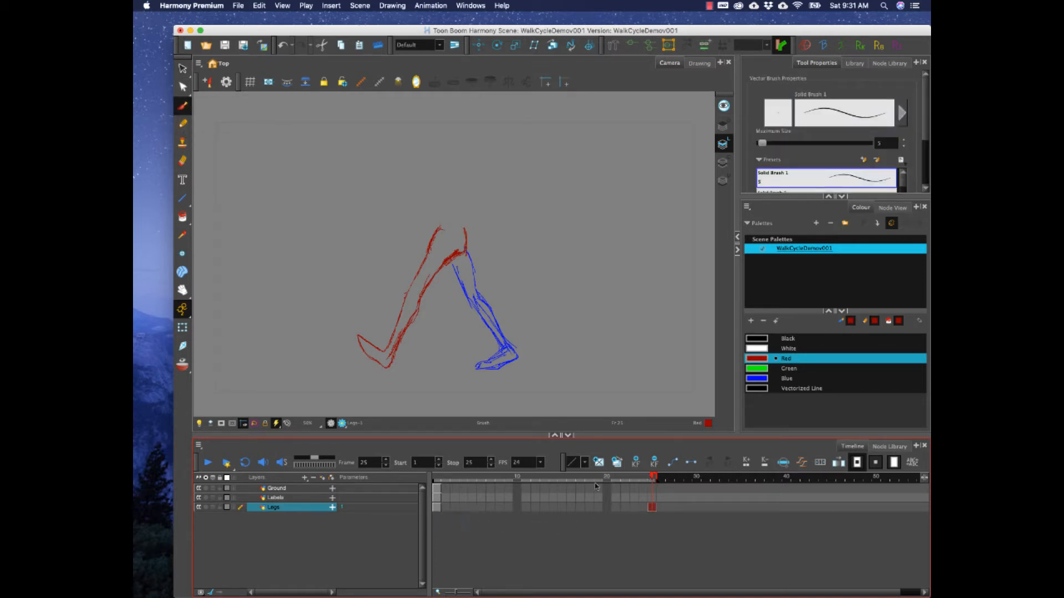
{"action": "left_click_drag", "start_coordinate": [501, 259], "coordinate": [504, 306]}
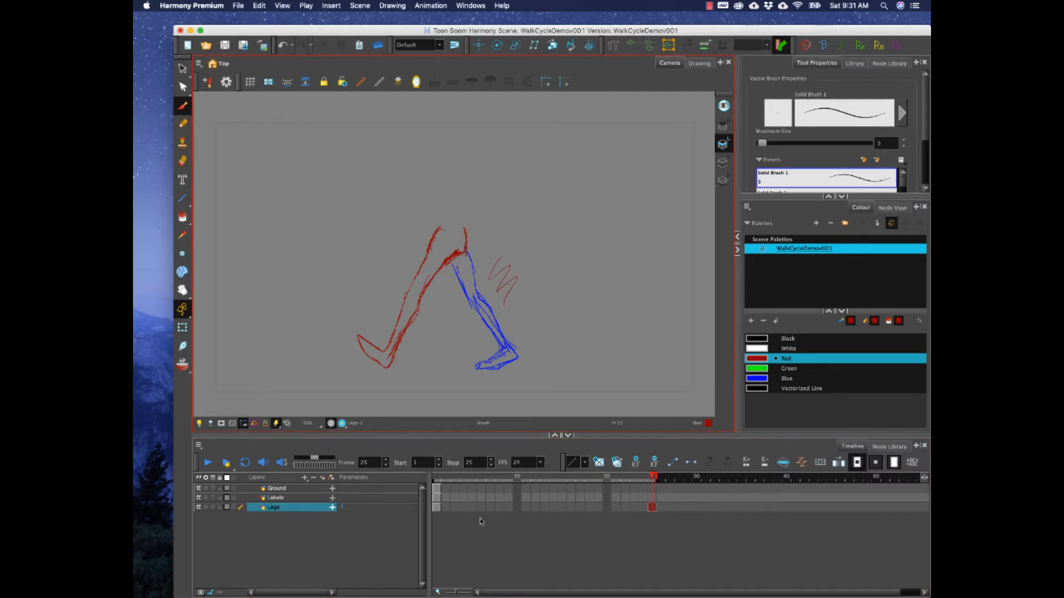
{"action": "left_click", "coordinate": [437, 507]}
{"action": "left_click", "coordinate": [650, 509]}
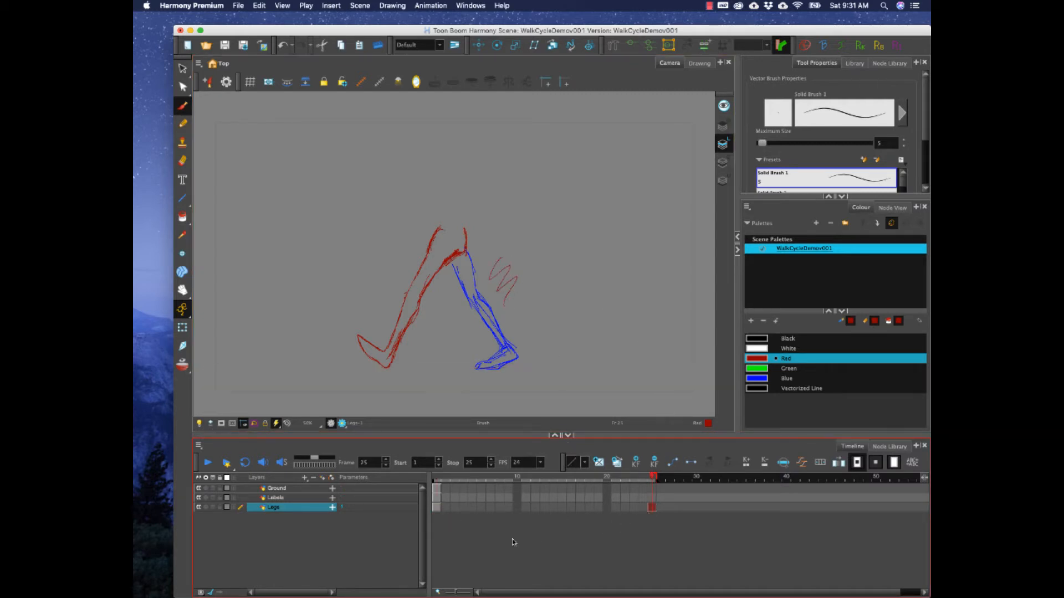
{"action": "left_click", "coordinate": [438, 508]}
{"action": "left_click", "coordinate": [651, 508]}
{"action": "left_click", "coordinate": [182, 68]}
{"action": "mouse_move", "coordinate": [493, 251]}
{"action": "left_mouse_down"}
{"action": "mouse_move", "coordinate": [489, 284]}
{"action": "mouse_move", "coordinate": [506, 277]}
{"action": "left_mouse_up"}
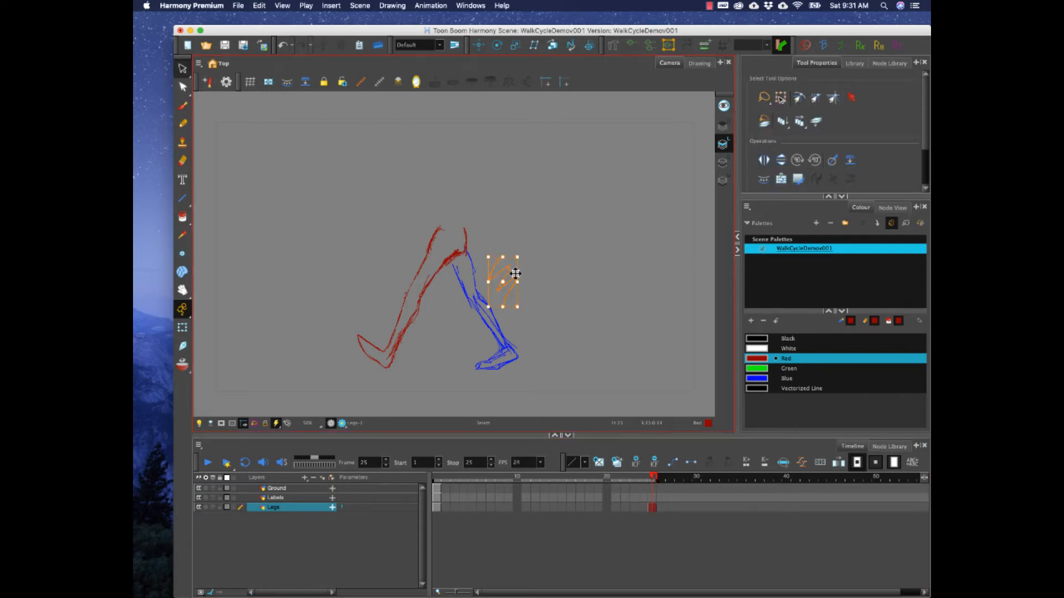
{"action": "key", "text": "Delete"}
Compare the Legs drawings on frames 1 and 25 and check the empty middle cells at frames 12 and 13.
{"action": "left_click", "coordinate": [438, 507]}
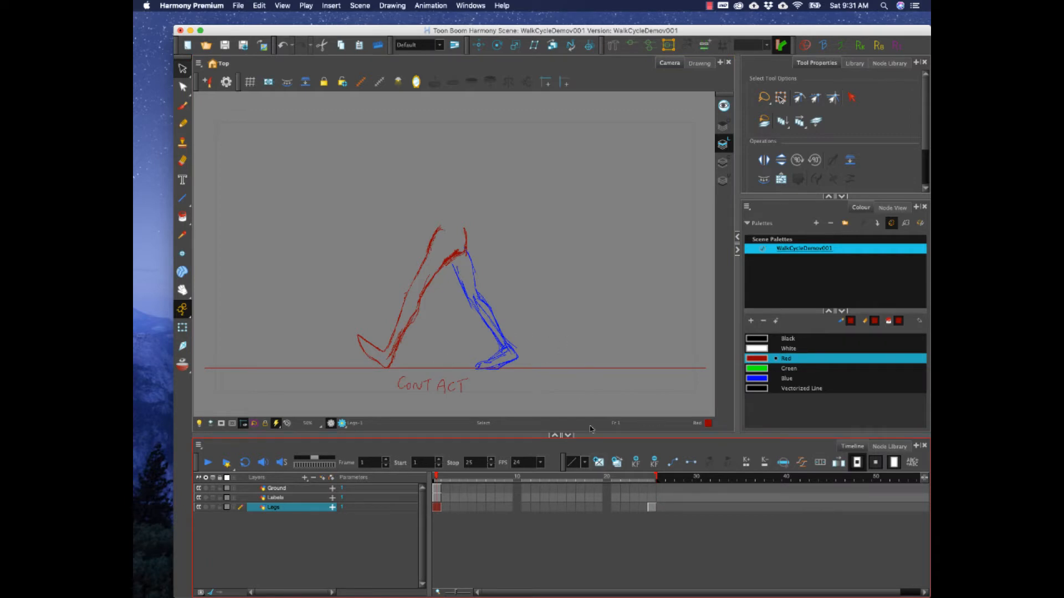
{"action": "left_click", "coordinate": [651, 507]}
{"action": "left_click", "coordinate": [438, 508]}
{"action": "left_click", "coordinate": [652, 507]}
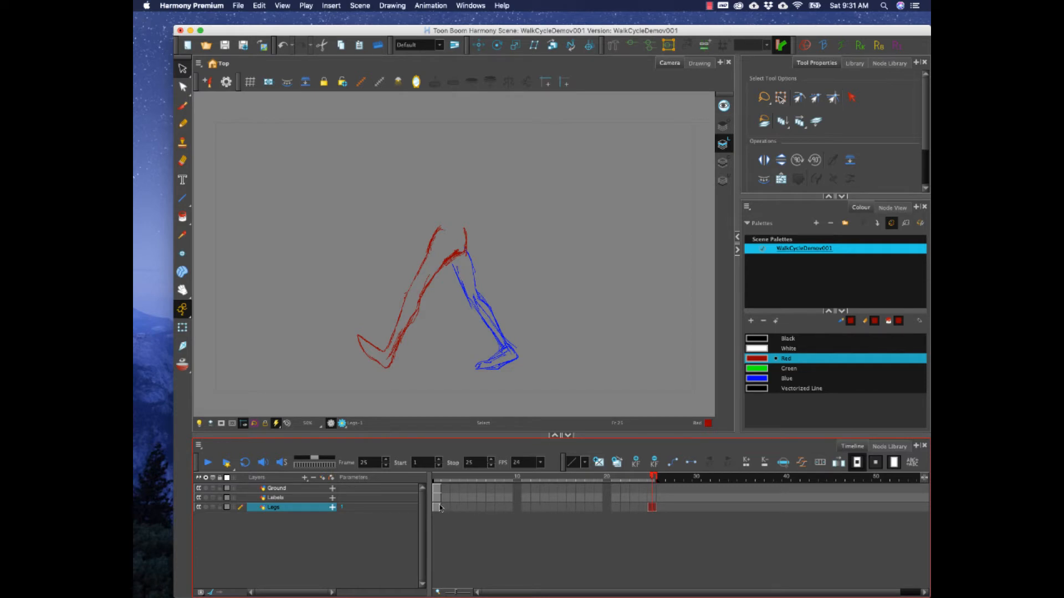
{"action": "left_click", "coordinate": [440, 508]}
{"action": "left_click", "coordinate": [650, 508]}
{"action": "left_click", "coordinate": [544, 508]}
{"action": "left_click", "coordinate": [536, 507]}
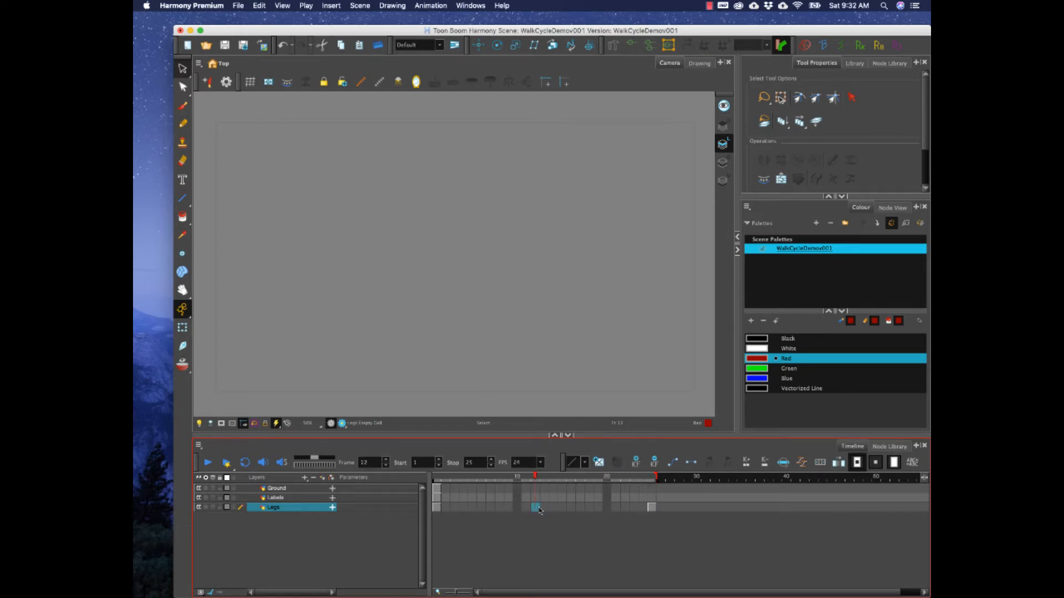
{"action": "left_click", "coordinate": [544, 507]}
{"action": "left_click", "coordinate": [438, 507]}
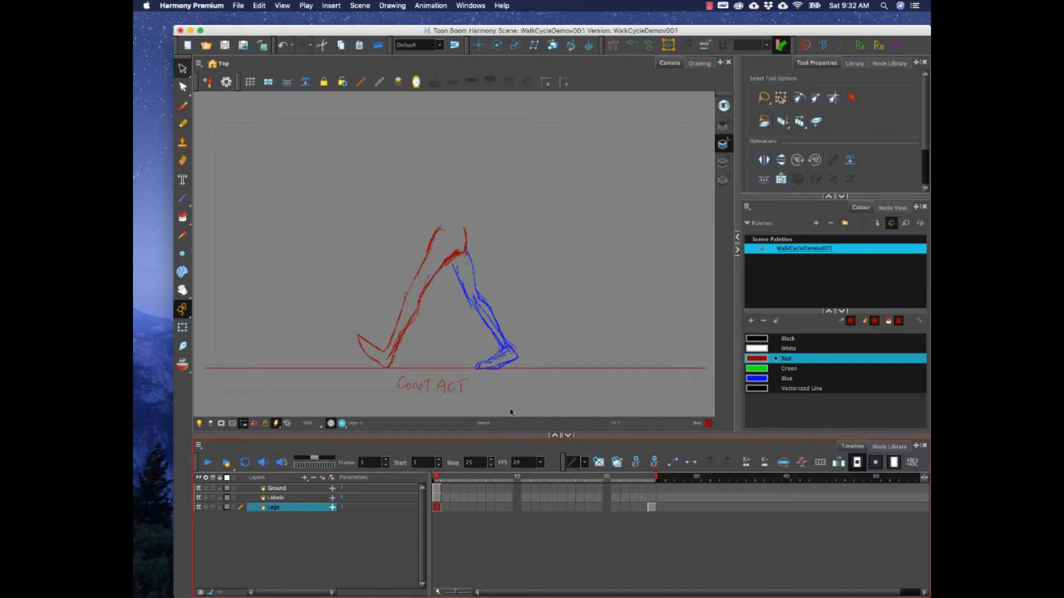
Extend the exposure of the first Legs drawing through frame 12, and go to the empty cell at frame 13.
{"action": "left_click", "coordinate": [547, 508]}
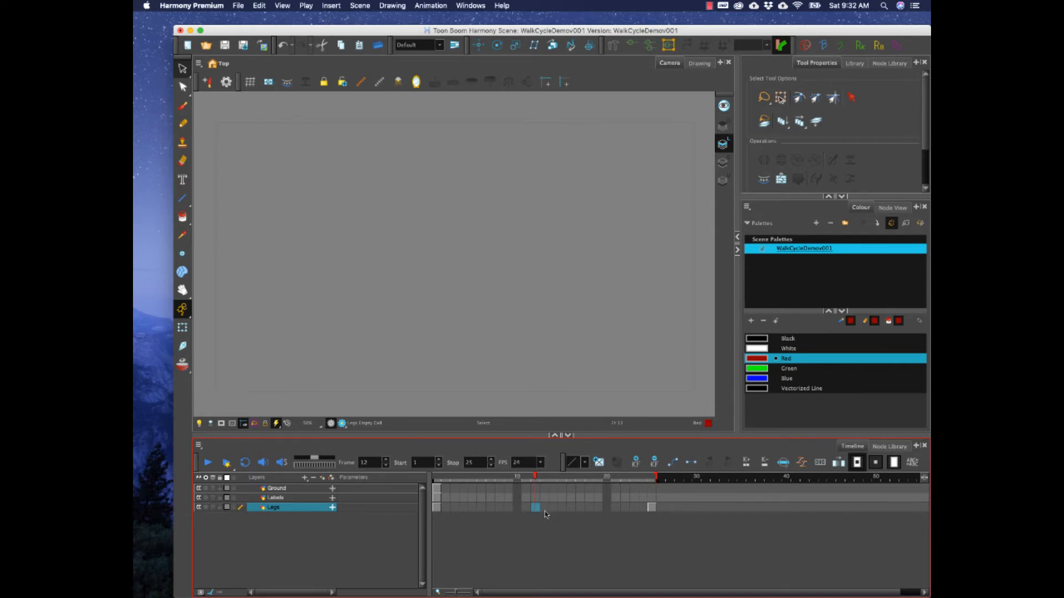
{"action": "key", "text": "F5"}
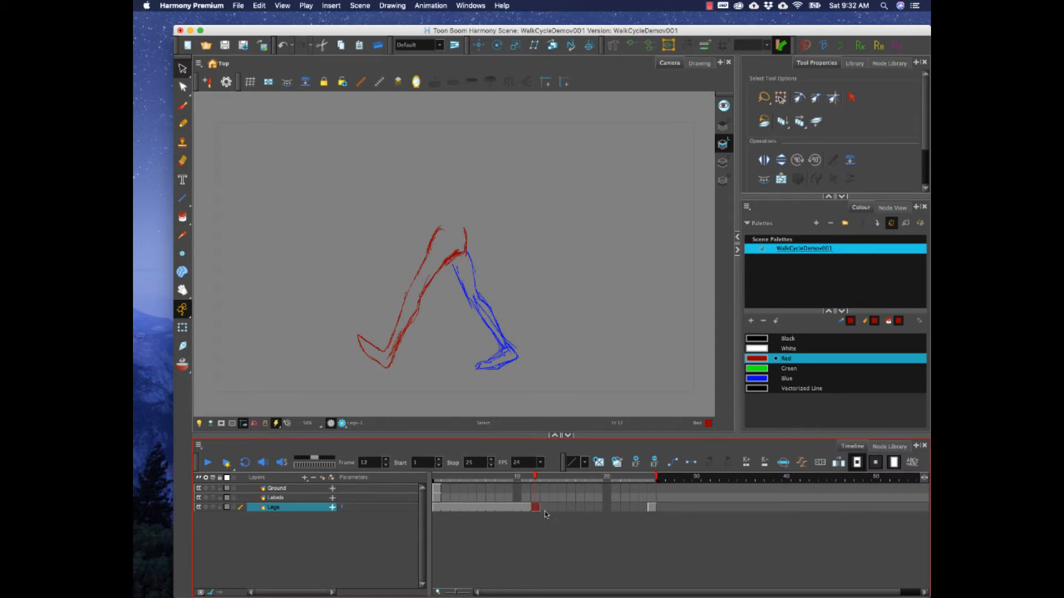
{"action": "left_click", "coordinate": [544, 509]}
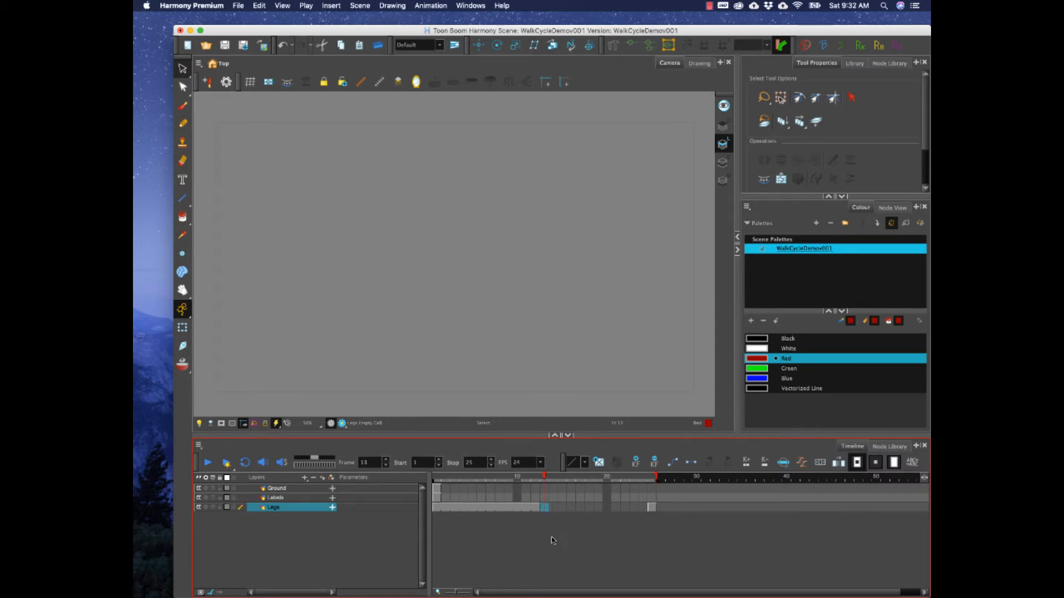
{"action": "left_click", "coordinate": [537, 508]}
{"action": "left_click", "coordinate": [544, 508]}
Turn on onion skin for the Legs layer at frame 13 and set up the Brush with the Blue swatch.
{"action": "left_click", "coordinate": [179, 367]}
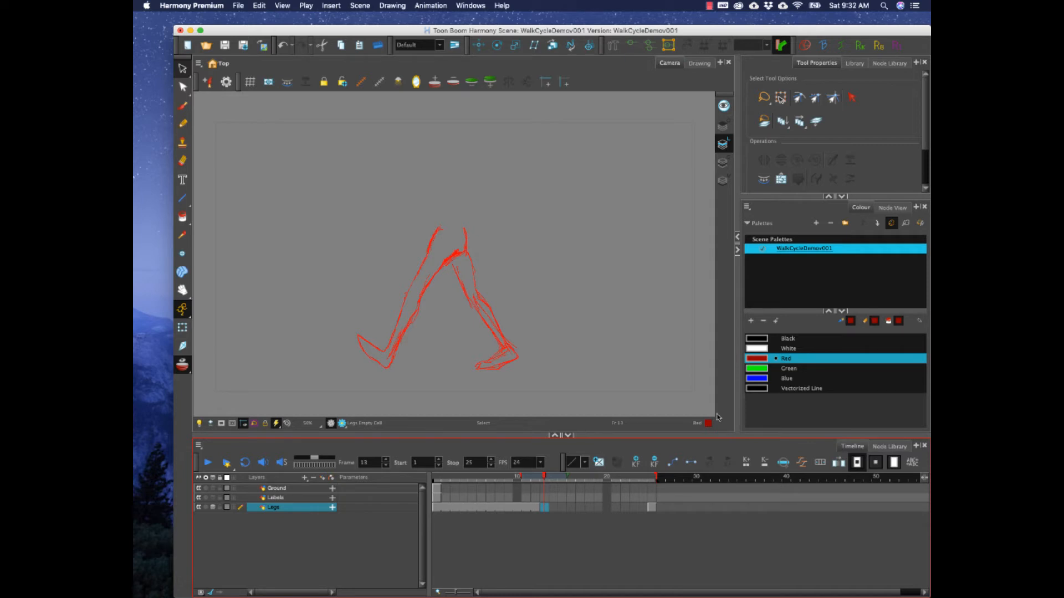
{"action": "left_click", "coordinate": [758, 379]}
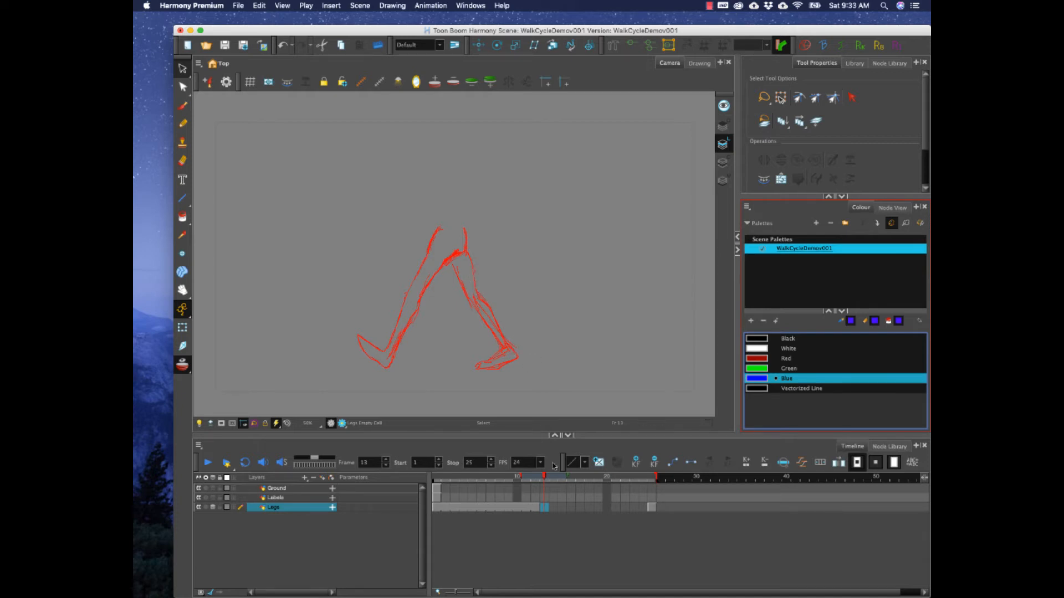
{"action": "left_click", "coordinate": [537, 478]}
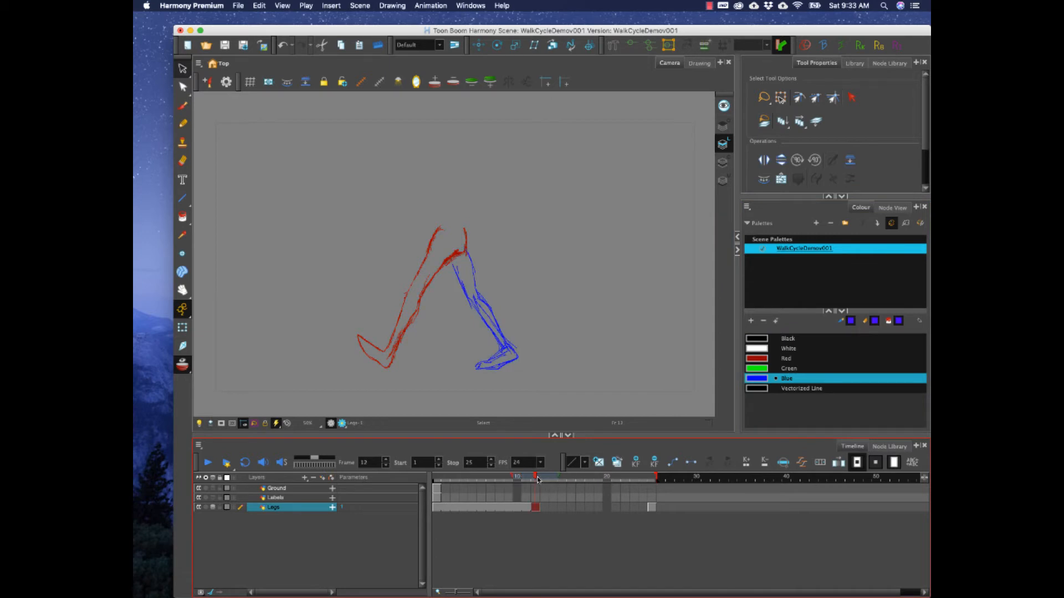
{"action": "left_click_drag", "start_coordinate": [537, 480], "coordinate": [545, 480]}
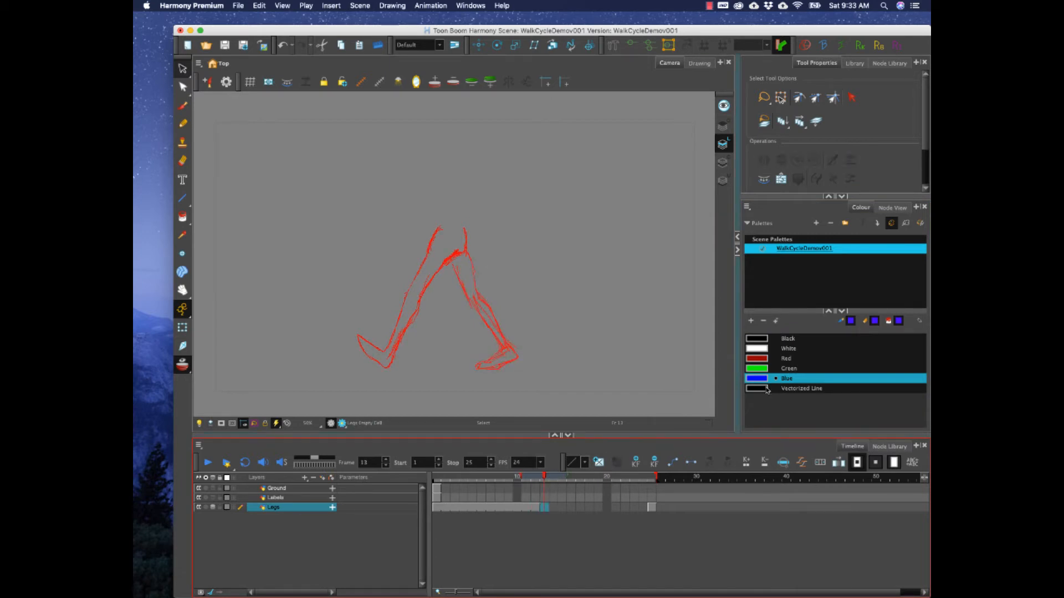
{"action": "left_click", "coordinate": [182, 105]}
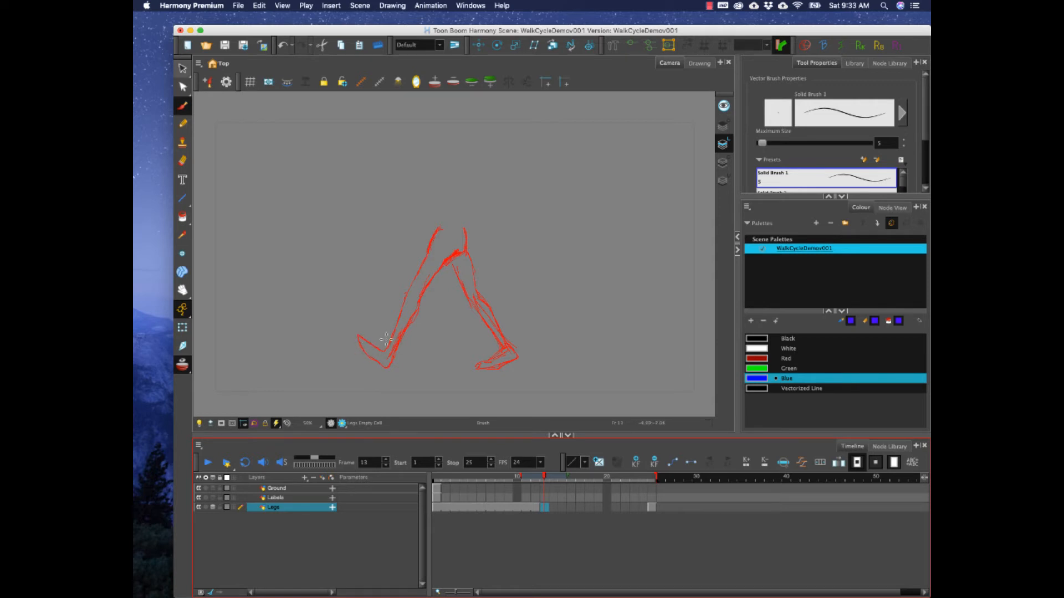
Trace the front leg in Blue and the back leg in Red over the onion-skinned contact pose on frame 13.
{"action": "mouse_move", "coordinate": [455, 253]}
{"action": "left_mouse_down"}
{"action": "mouse_move", "coordinate": [389, 365]}
{"action": "mouse_move", "coordinate": [371, 361]}
{"action": "mouse_move", "coordinate": [367, 339]}
{"action": "mouse_move", "coordinate": [385, 353]}
{"action": "mouse_move", "coordinate": [431, 250]}
{"action": "left_mouse_up"}
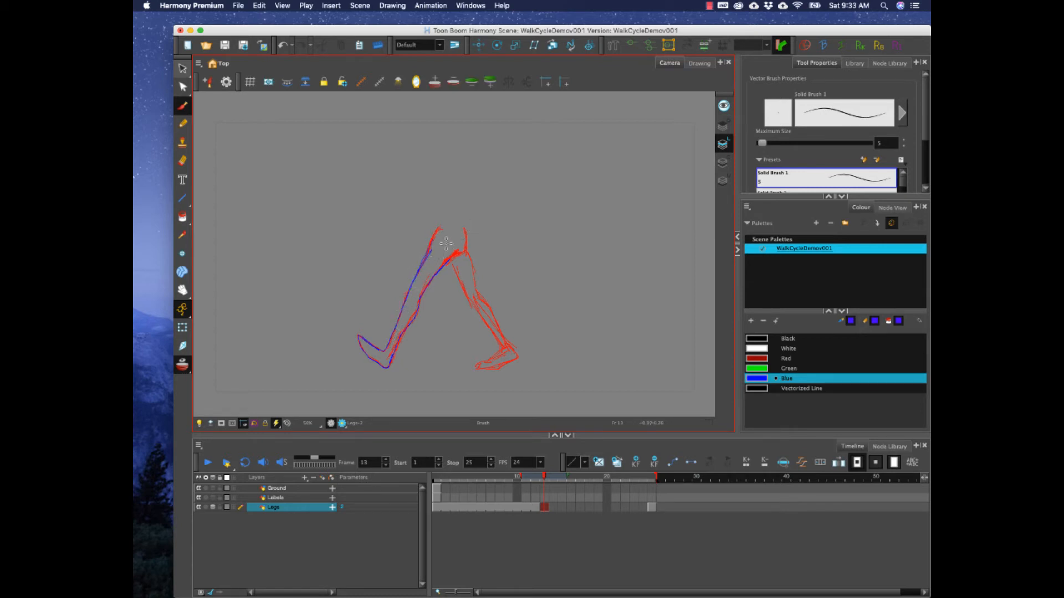
{"action": "left_click", "coordinate": [762, 359]}
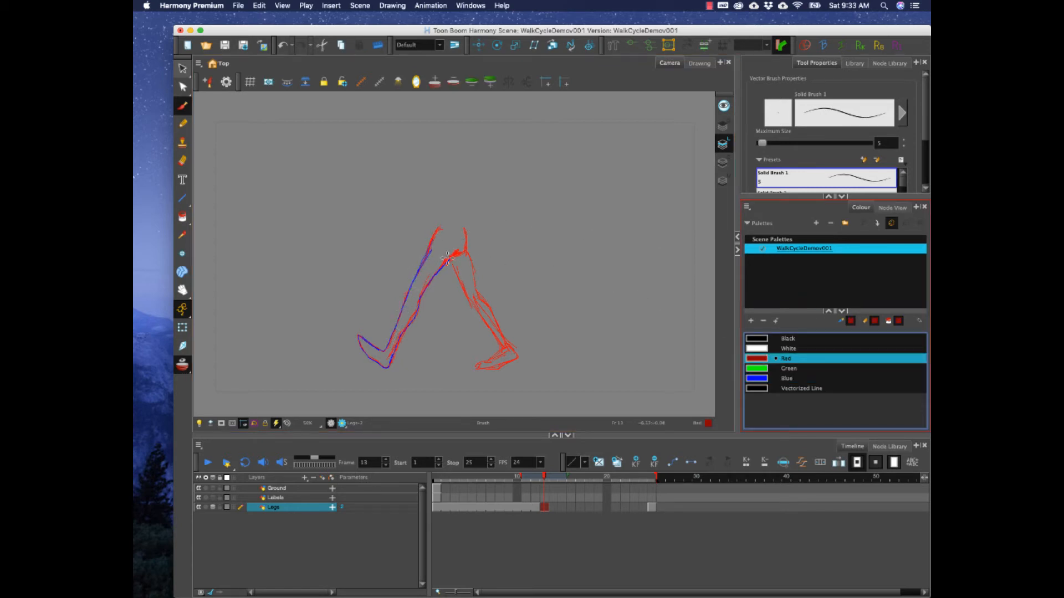
{"action": "left_click_drag", "start_coordinate": [447, 255], "coordinate": [496, 341]}
{"action": "left_click_drag", "start_coordinate": [464, 228], "coordinate": [476, 290]}
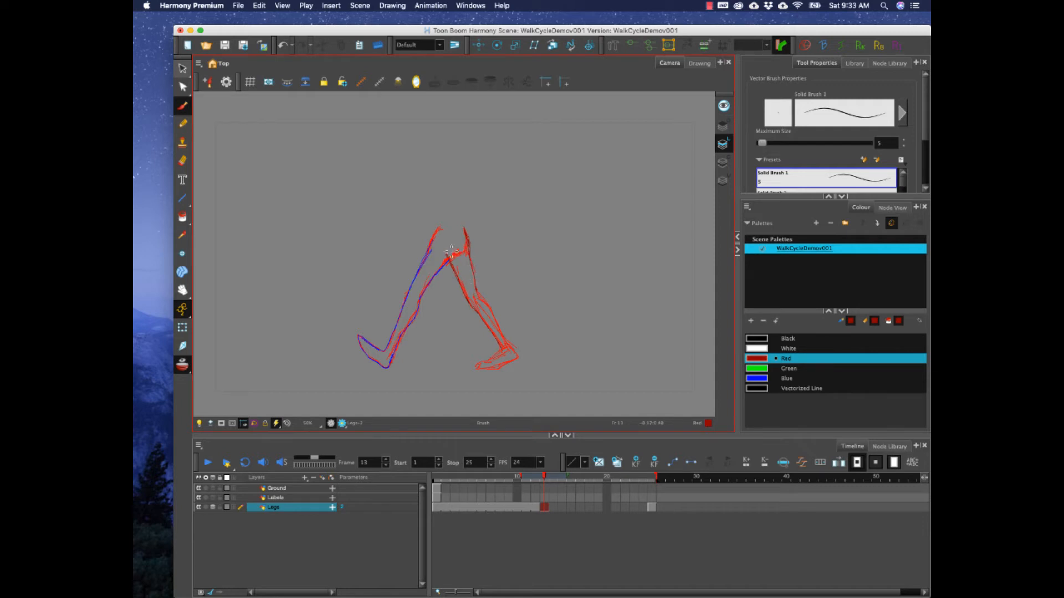
{"action": "left_click_drag", "start_coordinate": [445, 253], "coordinate": [440, 251]}
{"action": "mouse_move", "coordinate": [486, 304]}
{"action": "left_mouse_down"}
{"action": "mouse_move", "coordinate": [504, 341]}
{"action": "mouse_move", "coordinate": [475, 365]}
{"action": "mouse_move", "coordinate": [509, 364]}
{"action": "mouse_move", "coordinate": [511, 349]}
{"action": "mouse_move", "coordinate": [517, 357]}
{"action": "left_mouse_up"}
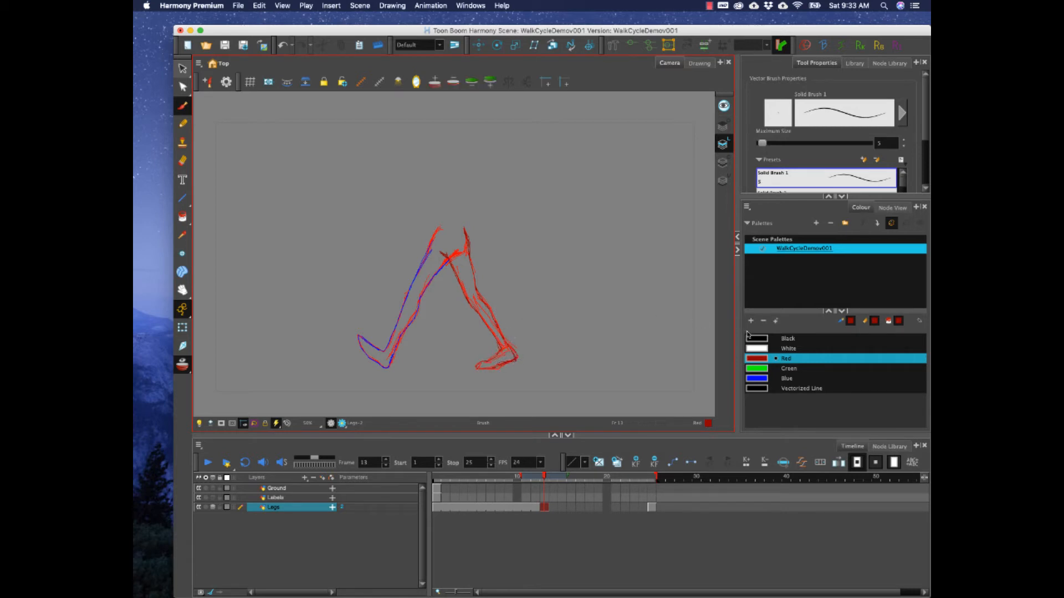
{"action": "left_click", "coordinate": [763, 379]}
{"action": "mouse_move", "coordinate": [439, 226]}
{"action": "left_mouse_down"}
{"action": "mouse_move", "coordinate": [425, 254]}
{"action": "mouse_move", "coordinate": [439, 270]}
{"action": "left_mouse_up"}
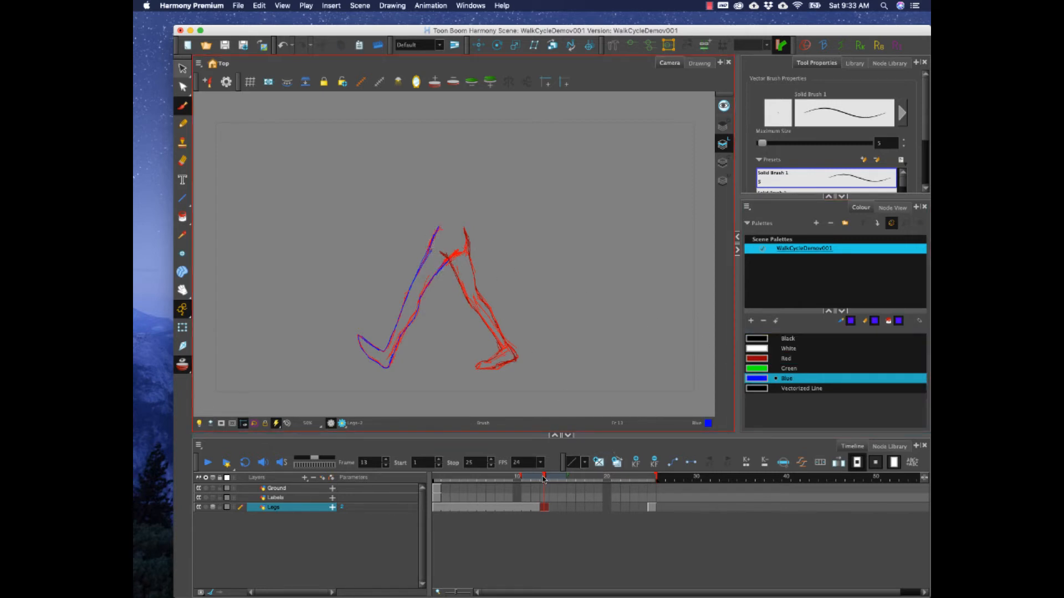
Turn off the onion skin and flip between frames 12 and 13 to compare the two contact poses.
{"action": "left_click", "coordinate": [537, 478]}
{"action": "left_click_drag", "start_coordinate": [537, 478], "coordinate": [544, 476]}
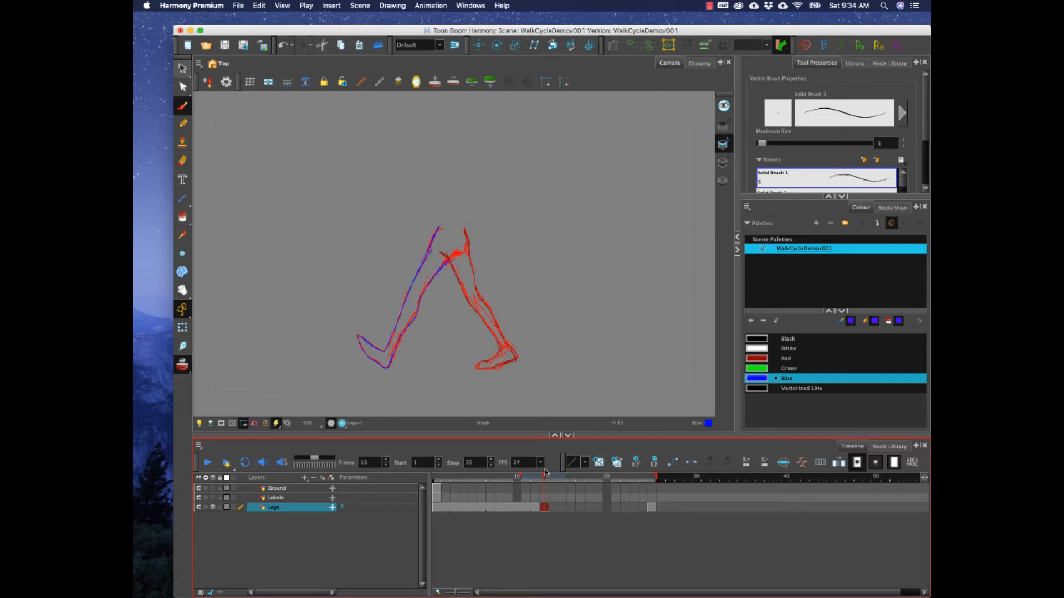
{"action": "key", "text": "alt+o"}
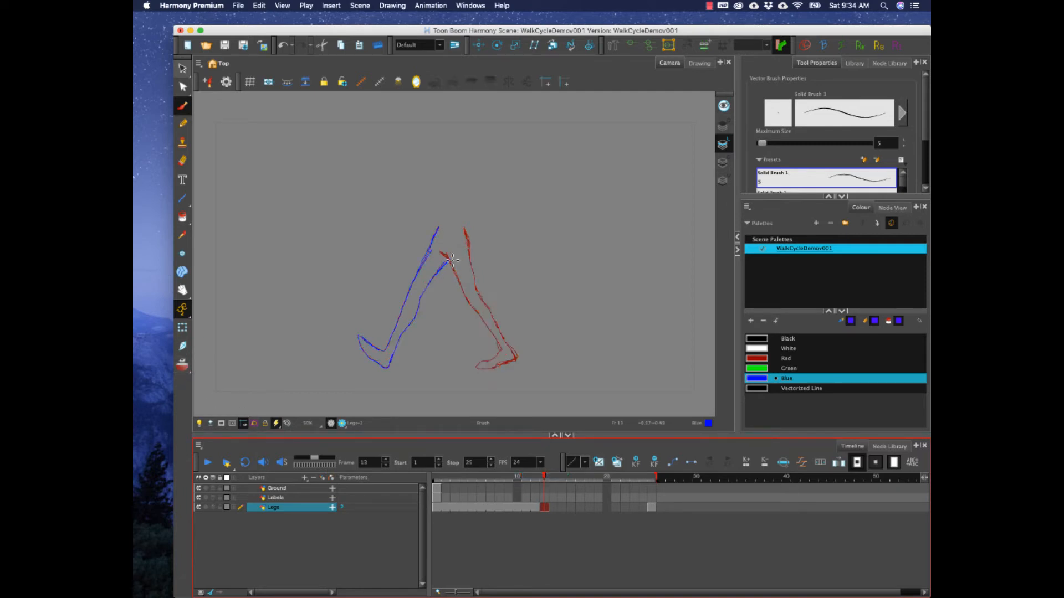
{"action": "left_click_drag", "start_coordinate": [543, 478], "coordinate": [543, 480]}
{"action": "left_click", "coordinate": [540, 480]}
{"action": "left_click_drag", "start_coordinate": [545, 481], "coordinate": [542, 482]}
Select the blue front leg on frame 13 and delete it, leaving the red back leg.
{"action": "key", "text": "alt+s"}
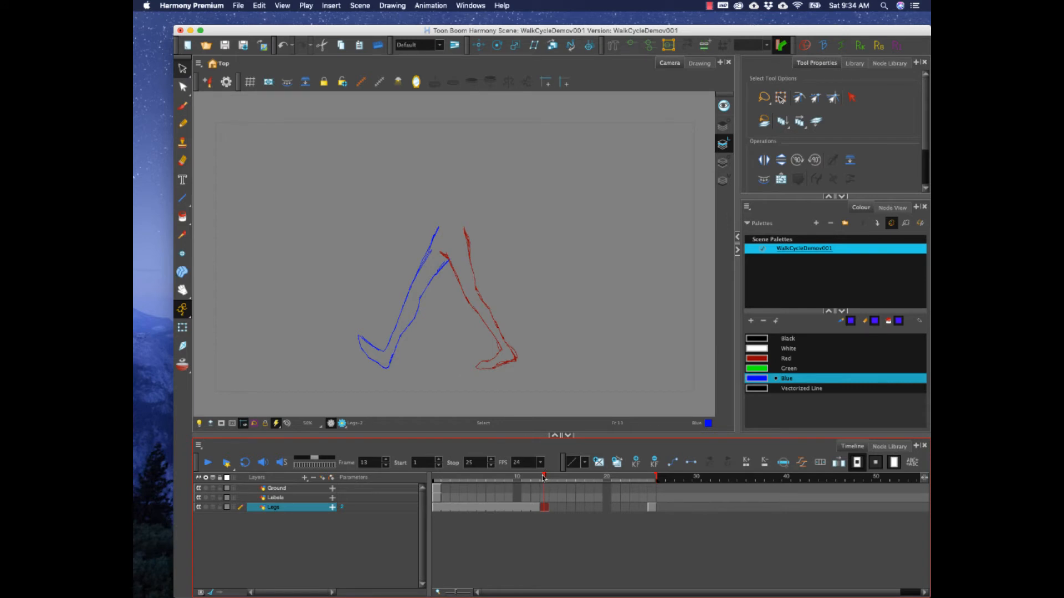
{"action": "left_click_drag", "start_coordinate": [543, 477], "coordinate": [543, 477]}
{"action": "left_click", "coordinate": [379, 339]}
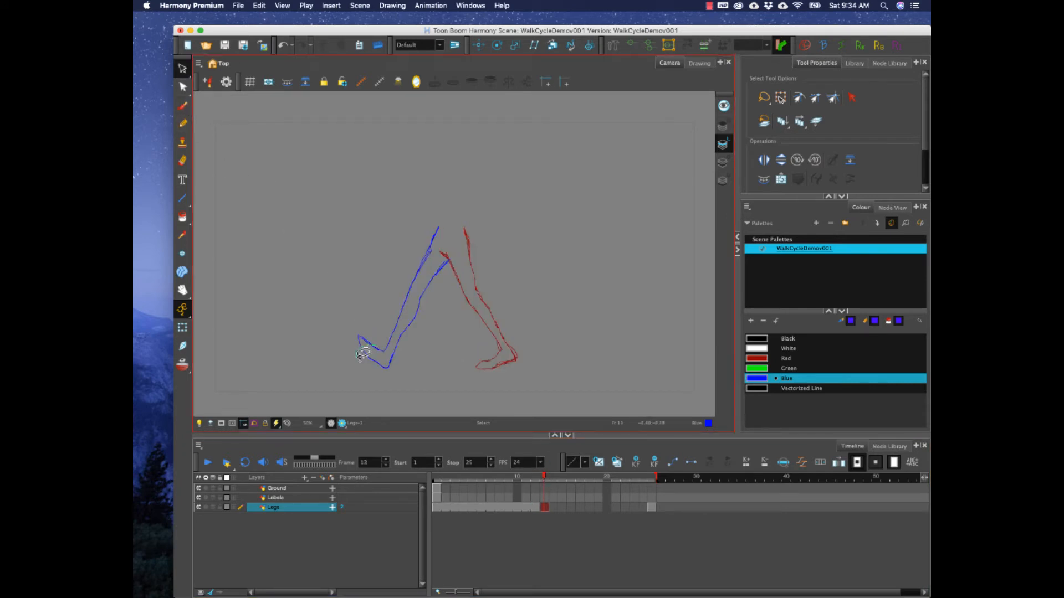
{"action": "left_click", "coordinate": [565, 344]}
{"action": "mouse_move", "coordinate": [448, 265]}
{"action": "left_mouse_down"}
{"action": "mouse_move", "coordinate": [408, 237]}
{"action": "mouse_move", "coordinate": [447, 347]}
{"action": "left_mouse_up"}
{"action": "key", "text": "Delete"}
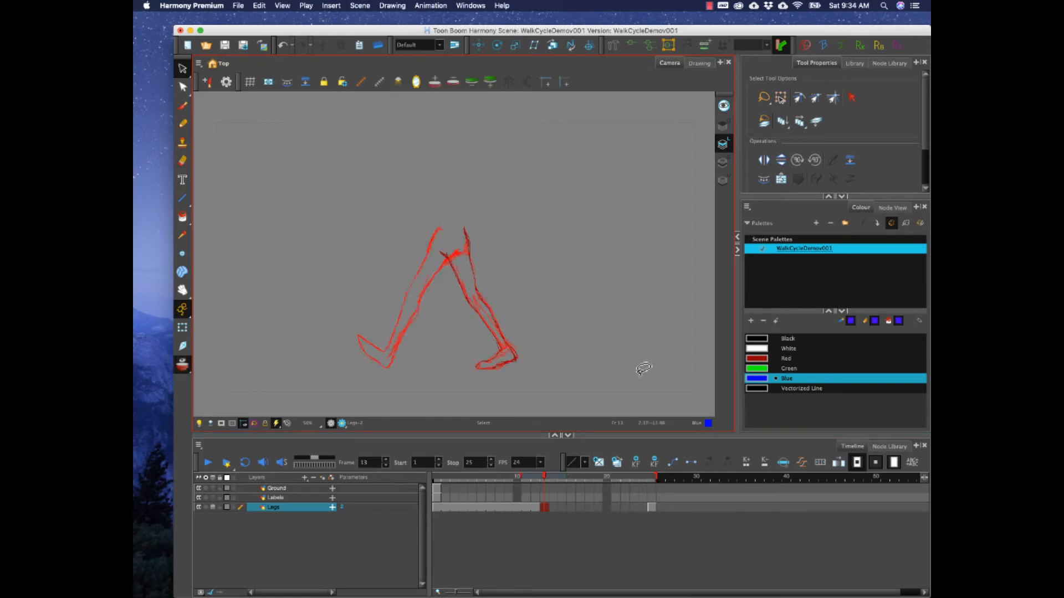
Redraw the front leg and foot in Blue on frame 13, slightly offset from the onion-skinned contact pose.
{"action": "key", "text": "alt+b"}
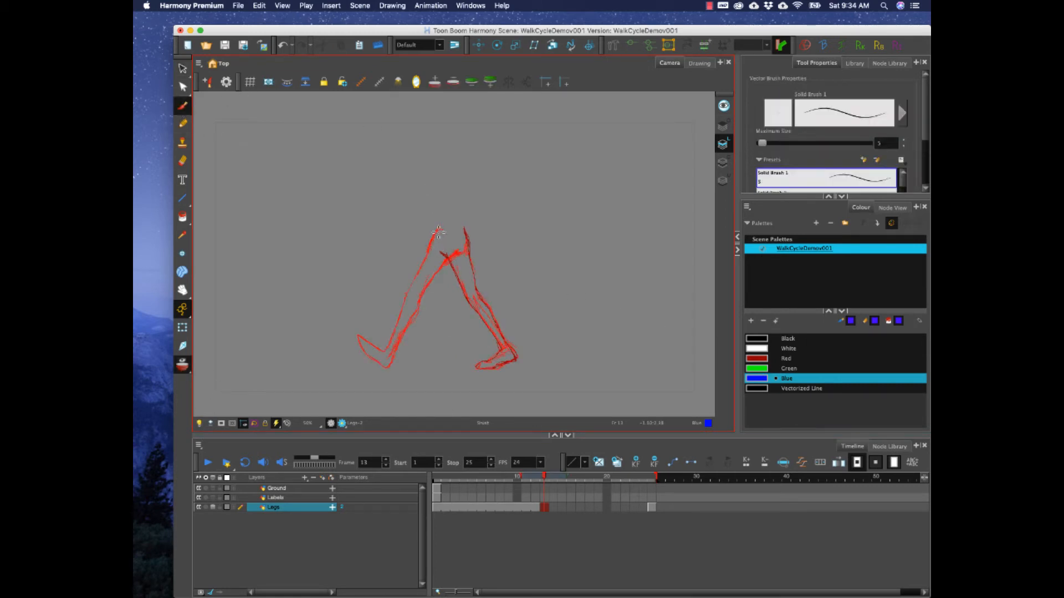
{"action": "left_click_drag", "start_coordinate": [439, 231], "coordinate": [407, 305]}
{"action": "left_click_drag", "start_coordinate": [391, 367], "coordinate": [361, 339]}
{"action": "mouse_move", "coordinate": [421, 303]}
{"action": "left_mouse_down"}
{"action": "mouse_move", "coordinate": [415, 325]}
{"action": "mouse_move", "coordinate": [448, 263]}
{"action": "left_mouse_up"}
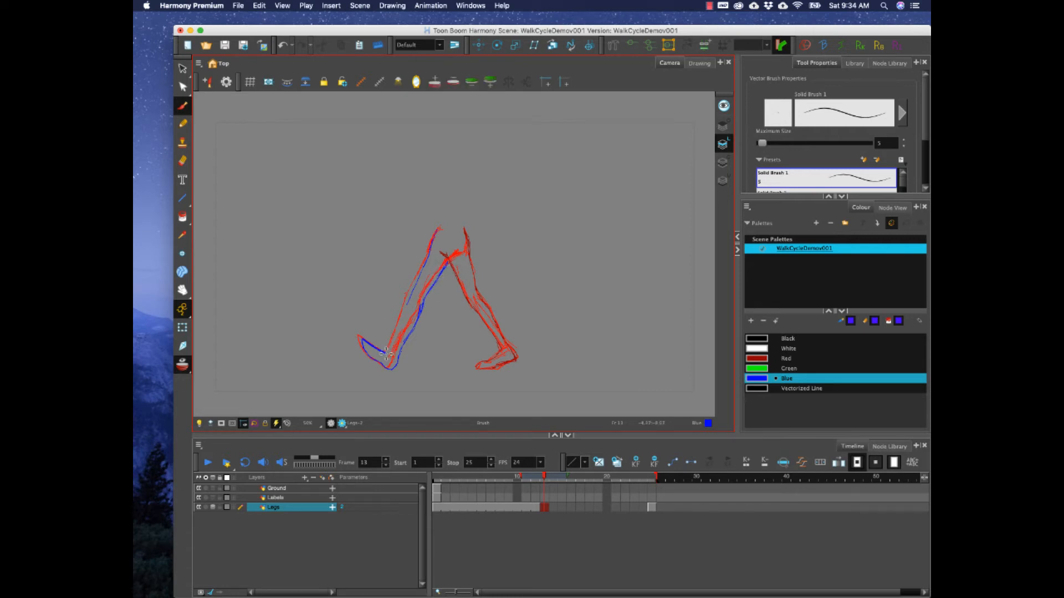
{"action": "mouse_move", "coordinate": [387, 353]}
{"action": "left_mouse_down"}
{"action": "mouse_move", "coordinate": [410, 300]}
{"action": "mouse_move", "coordinate": [387, 352]}
{"action": "left_mouse_up"}
{"action": "left_click_drag", "start_coordinate": [408, 309], "coordinate": [412, 296]}
Extend the Ground drawing's exposure through frame 25 and return to the Legs drawing on frame 13.
{"action": "left_click", "coordinate": [652, 489]}
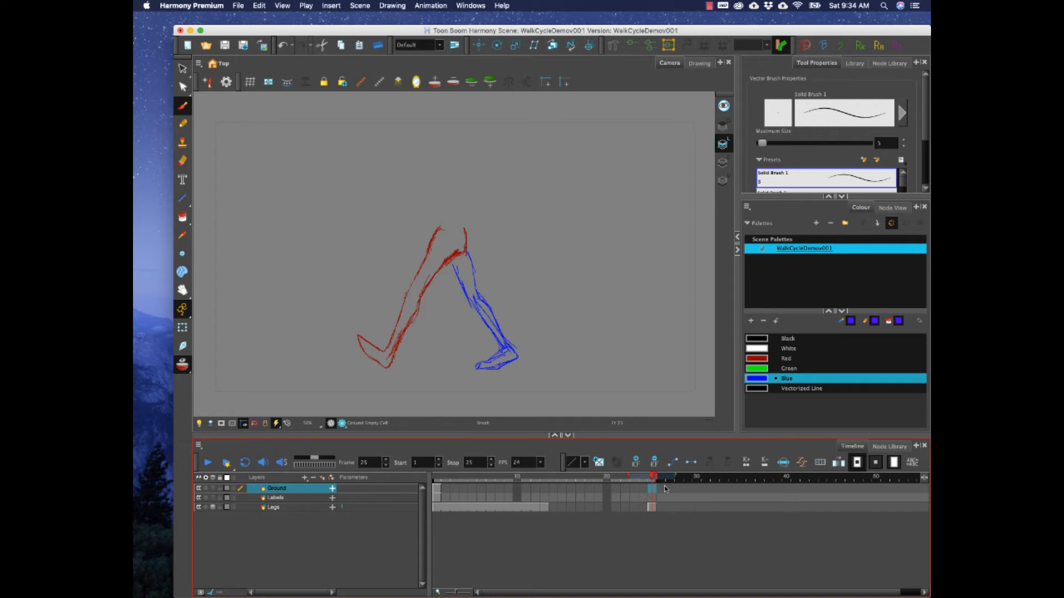
{"action": "key", "text": "F5"}
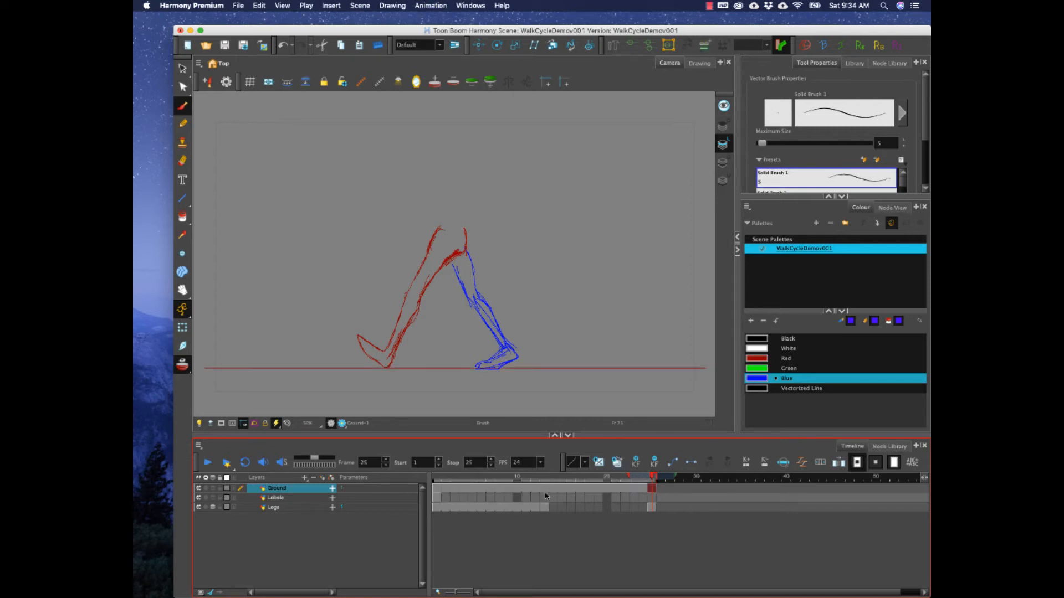
{"action": "left_click", "coordinate": [543, 507]}
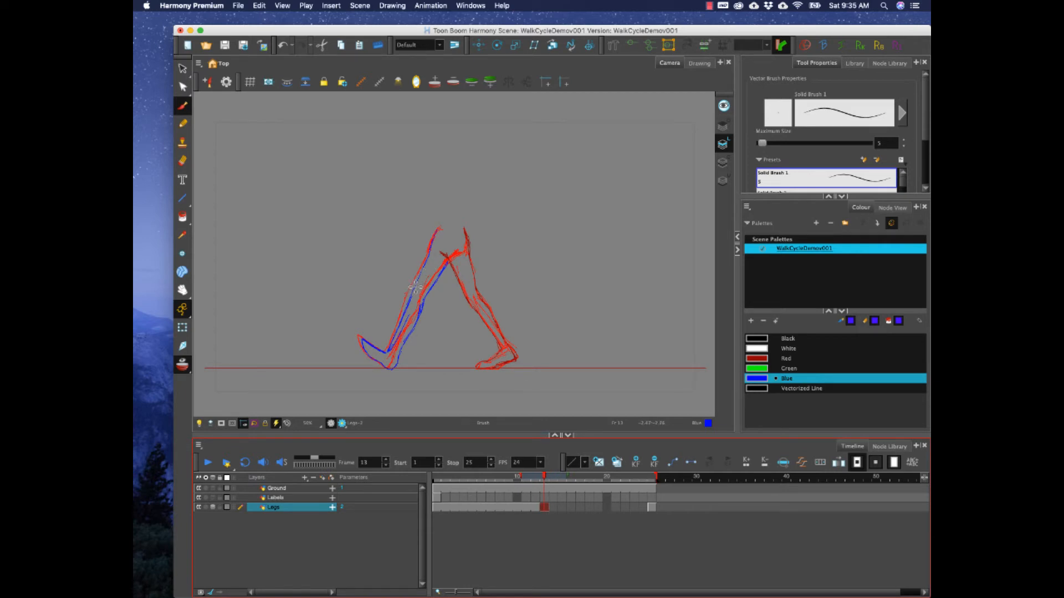
Compare the Legs contact poses on frames 1, 13 and 25 and check the cells between them.
{"action": "left_click", "coordinate": [469, 254]}
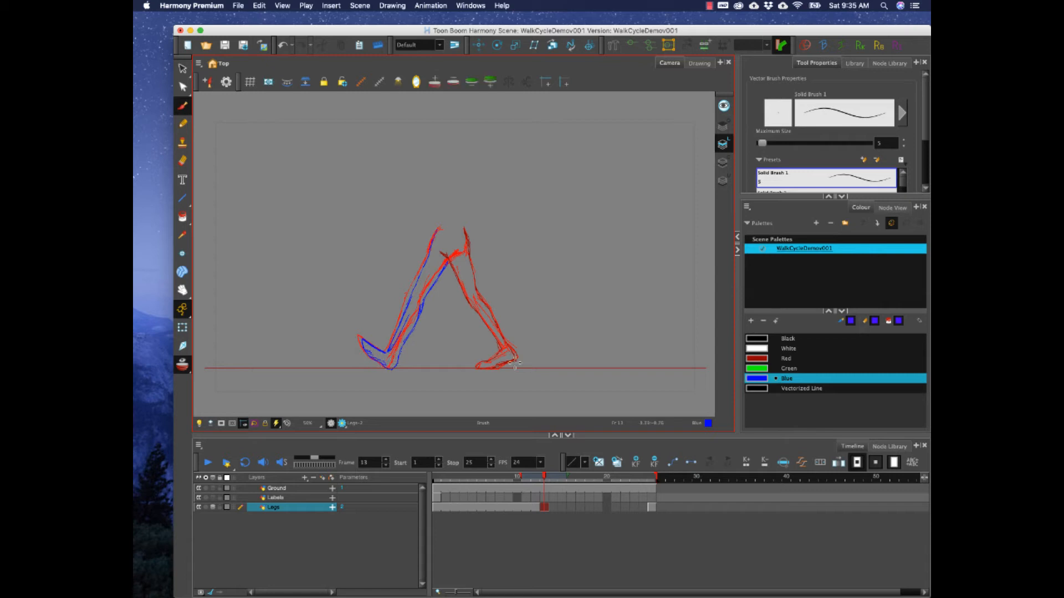
{"action": "left_click", "coordinate": [440, 508]}
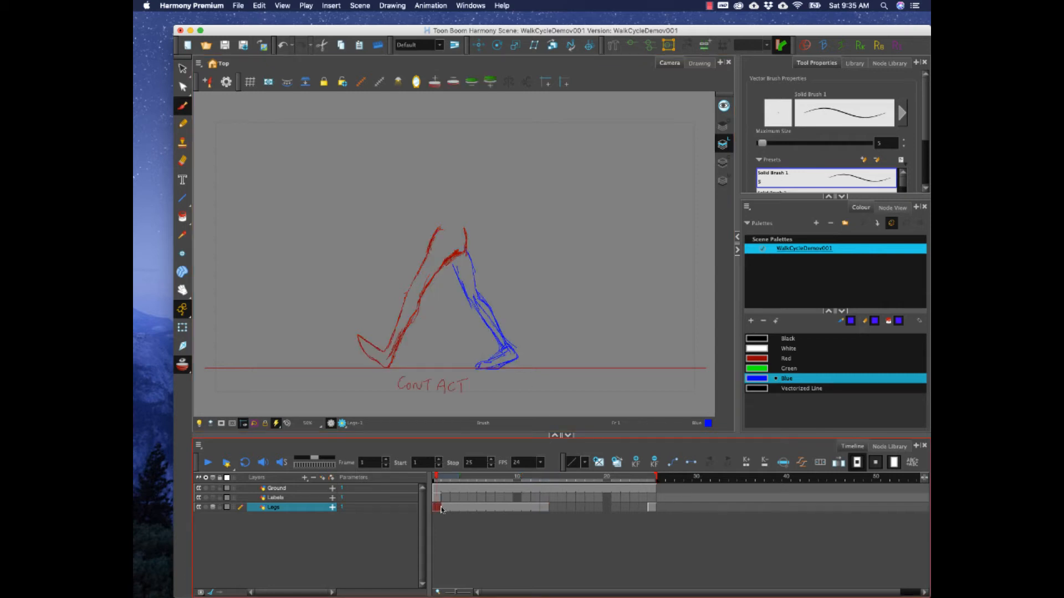
{"action": "left_click", "coordinate": [546, 507]}
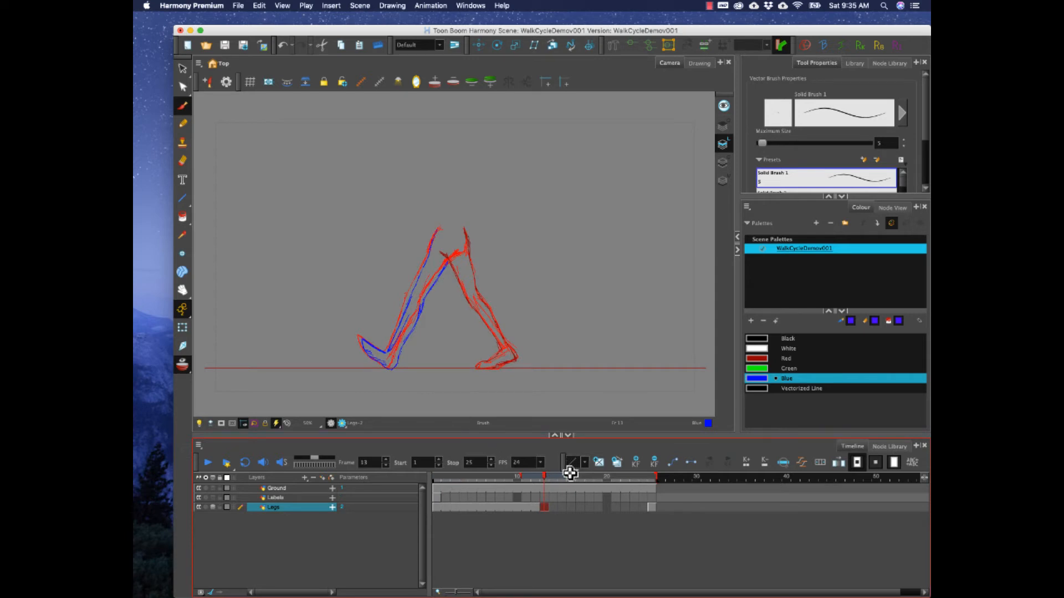
{"action": "left_click", "coordinate": [644, 508]}
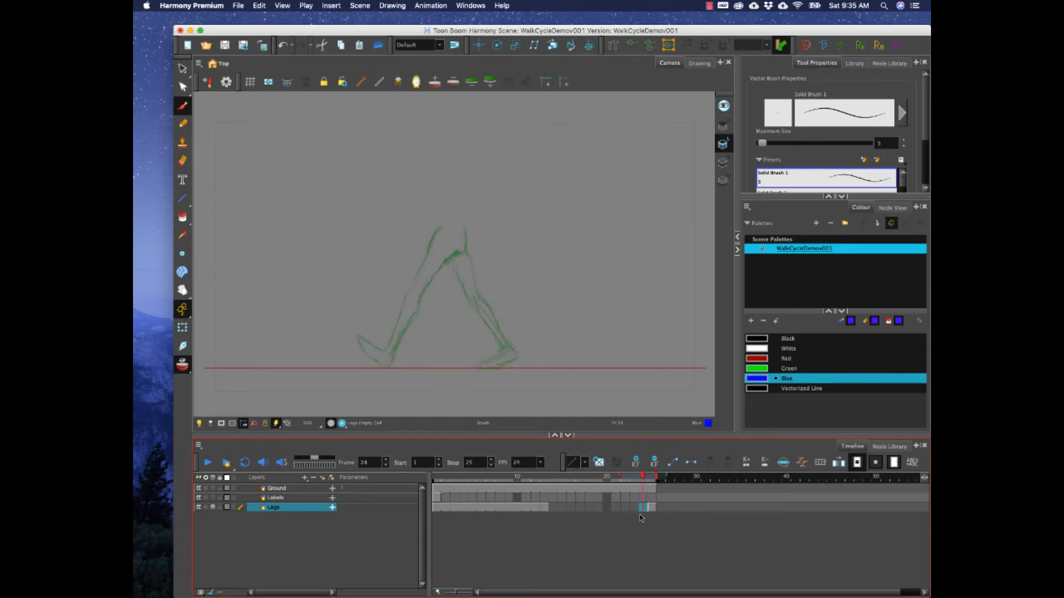
{"action": "left_click", "coordinate": [535, 508]}
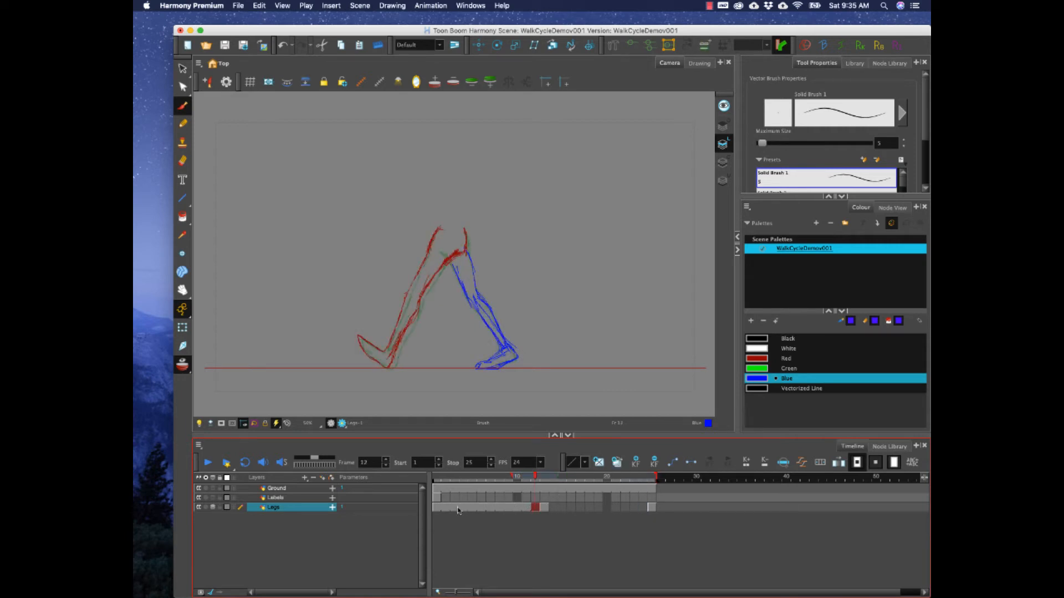
{"action": "left_click", "coordinate": [585, 481]}
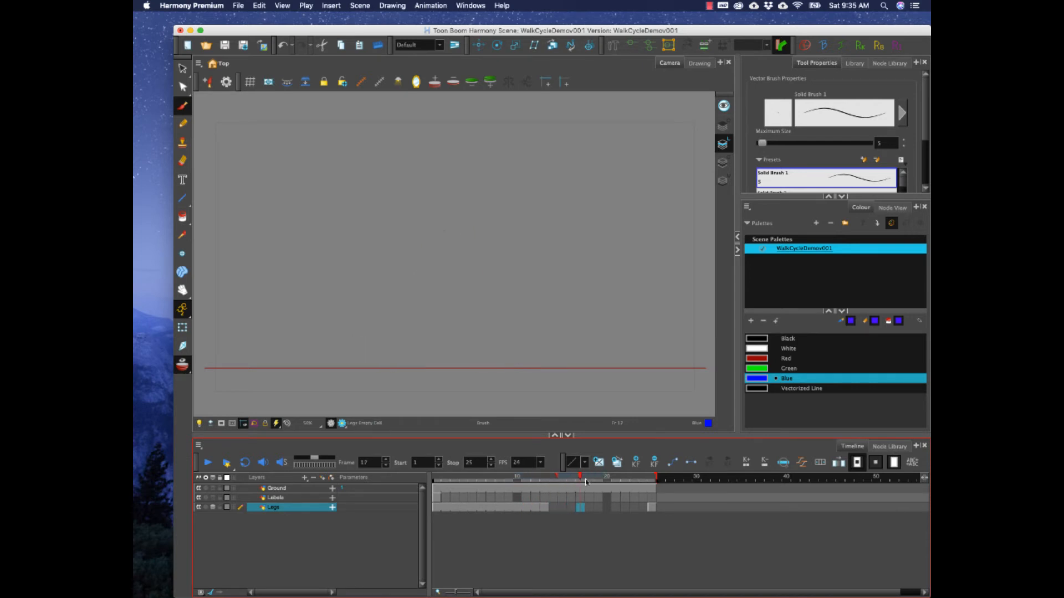
{"action": "left_click", "coordinate": [653, 481]}
{"action": "left_click", "coordinate": [583, 481]}
{"action": "left_click", "coordinate": [547, 481]}
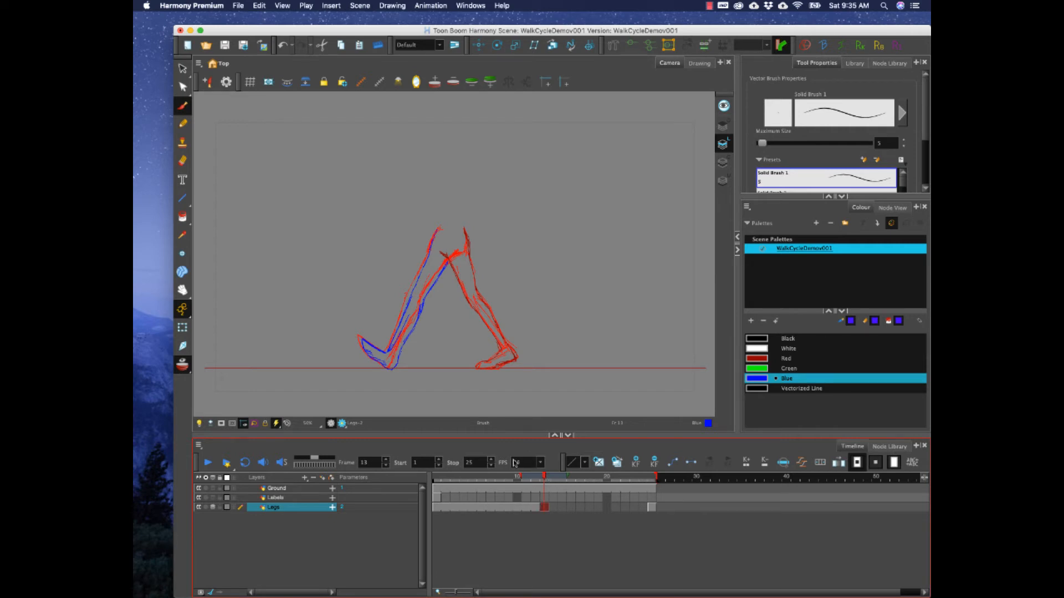
Select the lower part of the blue front leg on frame 13 and raise its heel onto the ground line.
{"action": "key", "text": "alt+s"}
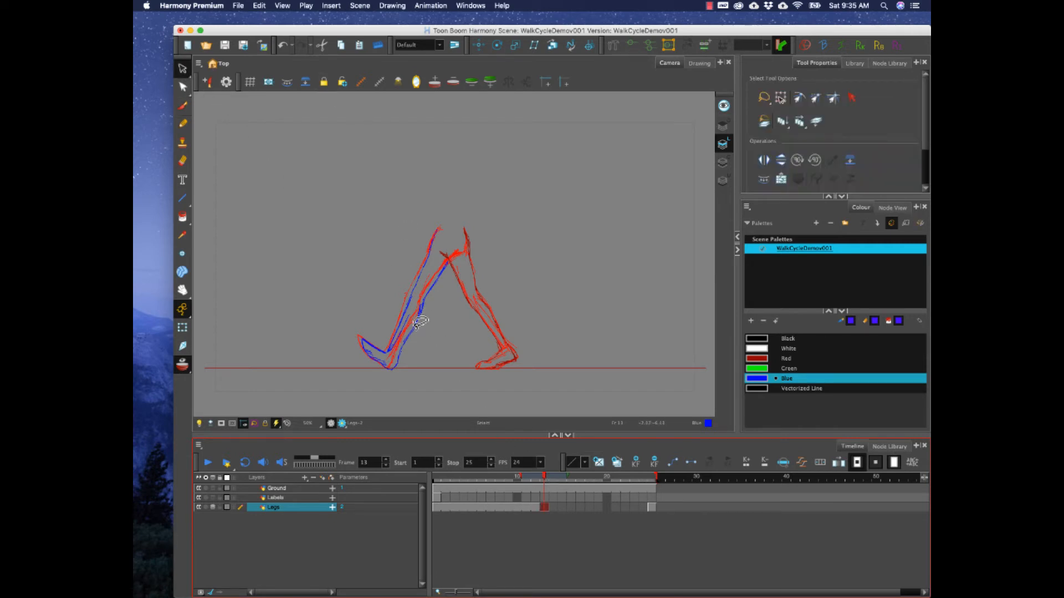
{"action": "mouse_move", "coordinate": [401, 354]}
{"action": "left_mouse_down"}
{"action": "mouse_move", "coordinate": [372, 336]}
{"action": "mouse_move", "coordinate": [404, 355]}
{"action": "mouse_move", "coordinate": [383, 372]}
{"action": "mouse_move", "coordinate": [427, 375]}
{"action": "left_mouse_up"}
{"action": "left_click", "coordinate": [422, 348]}
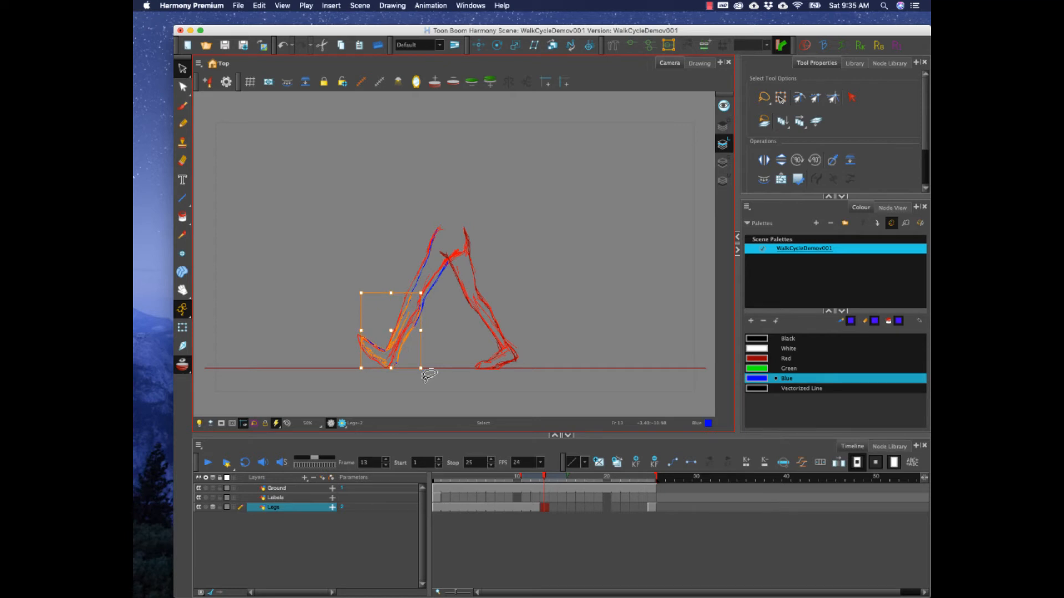
{"action": "left_click", "coordinate": [580, 322]}
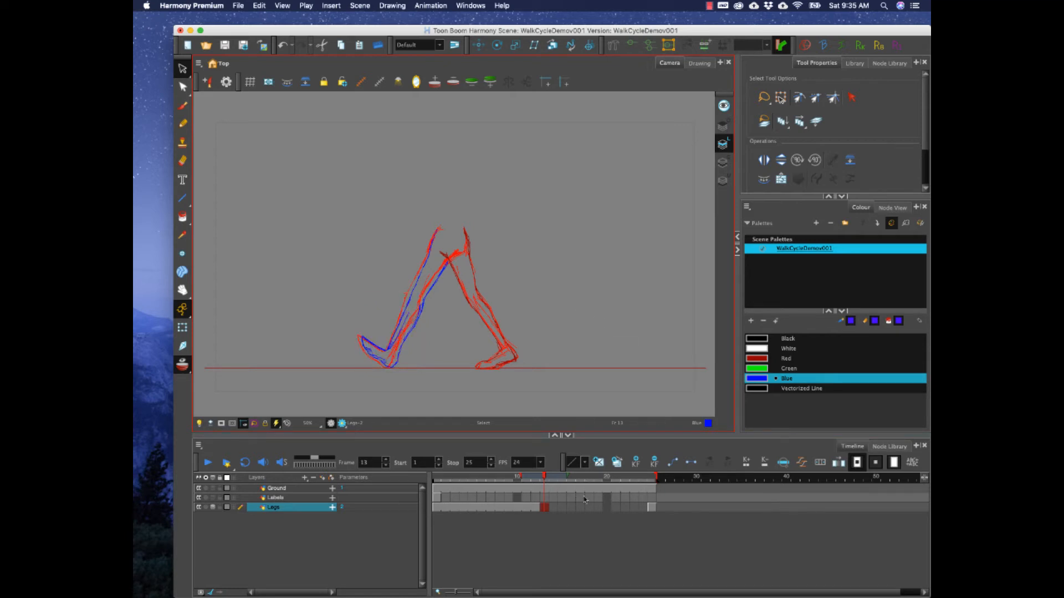
Clear the Legs exposure from frame 7 through frame 12.
{"action": "left_click", "coordinate": [490, 508]}
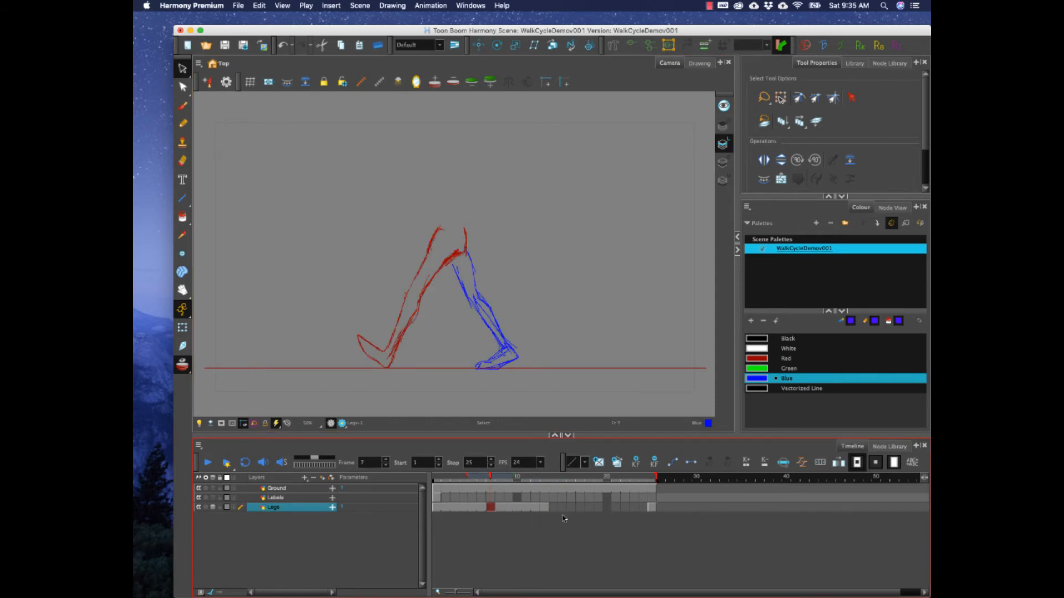
{"action": "left_click", "coordinate": [538, 508], "text": "shift"}
{"action": "key", "text": "Delete"}
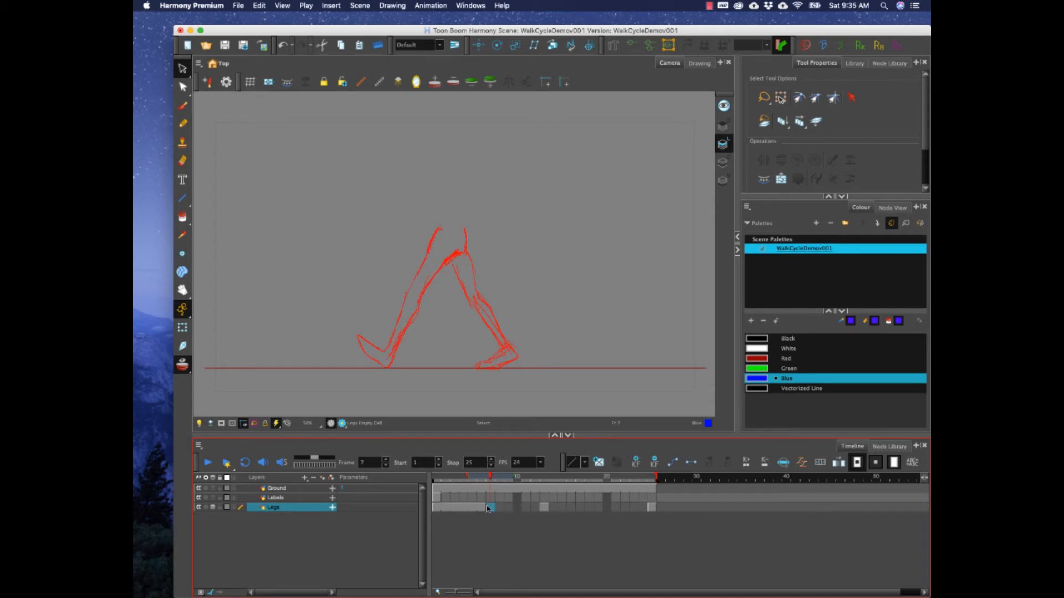
Brush a flat Red foot on the ground line between the onion-skinned legs on frame 7.
{"action": "left_click", "coordinate": [182, 105]}
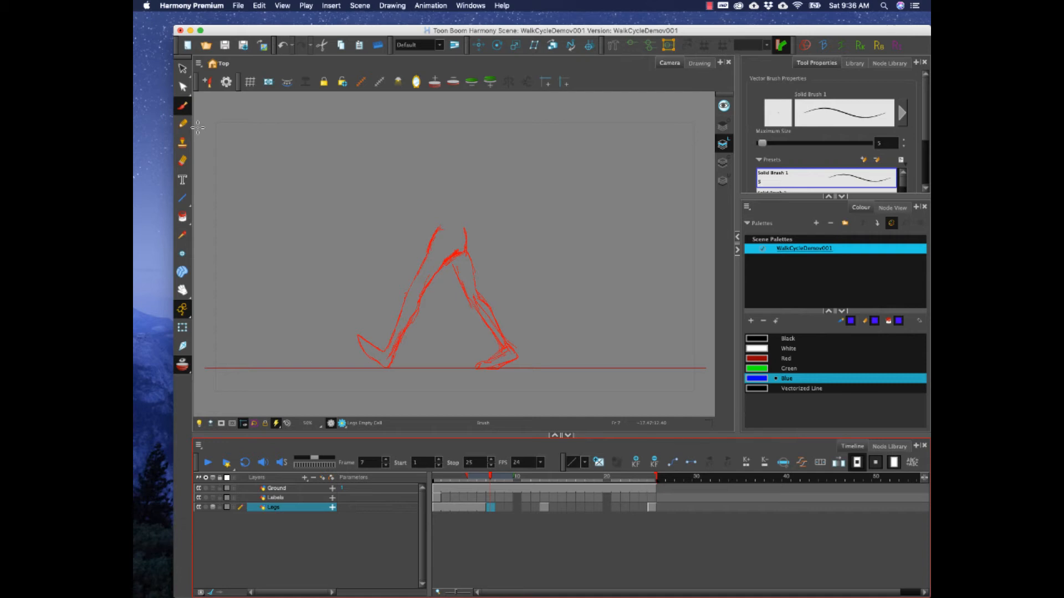
{"action": "left_click", "coordinate": [483, 478]}
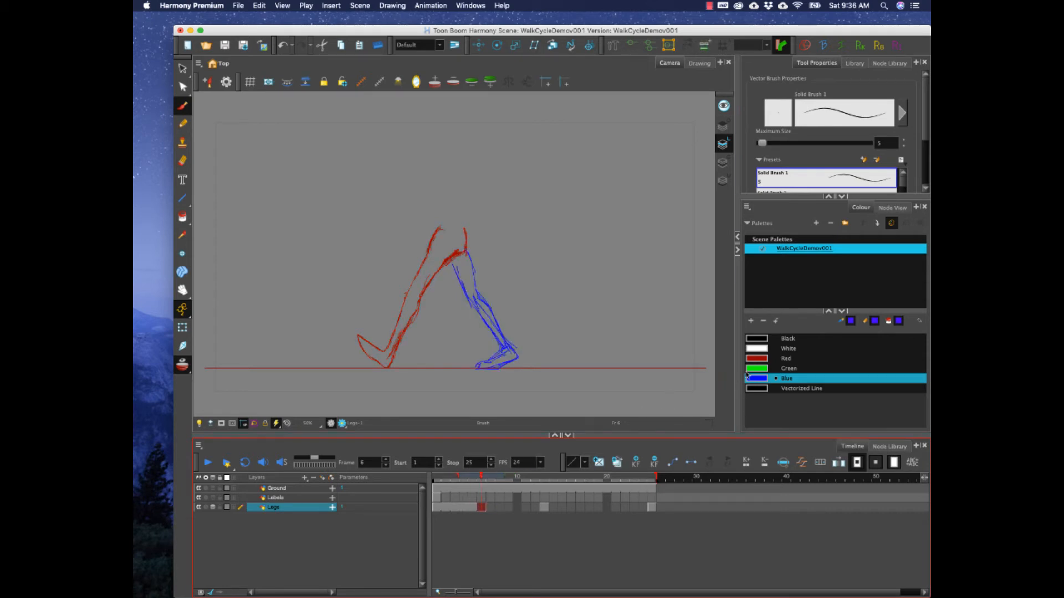
{"action": "left_click", "coordinate": [756, 358]}
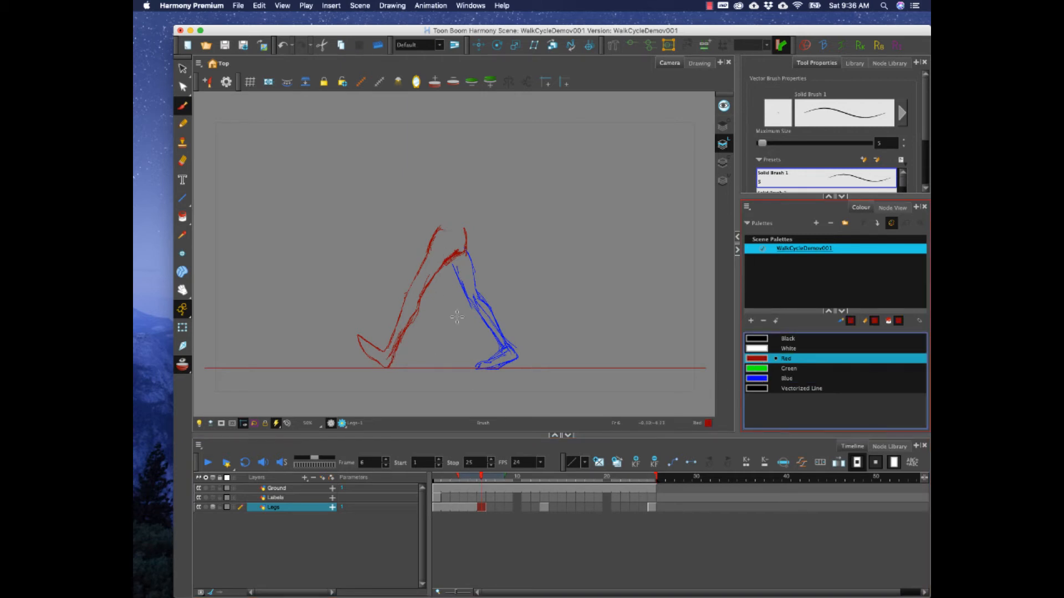
{"action": "left_click", "coordinate": [488, 507]}
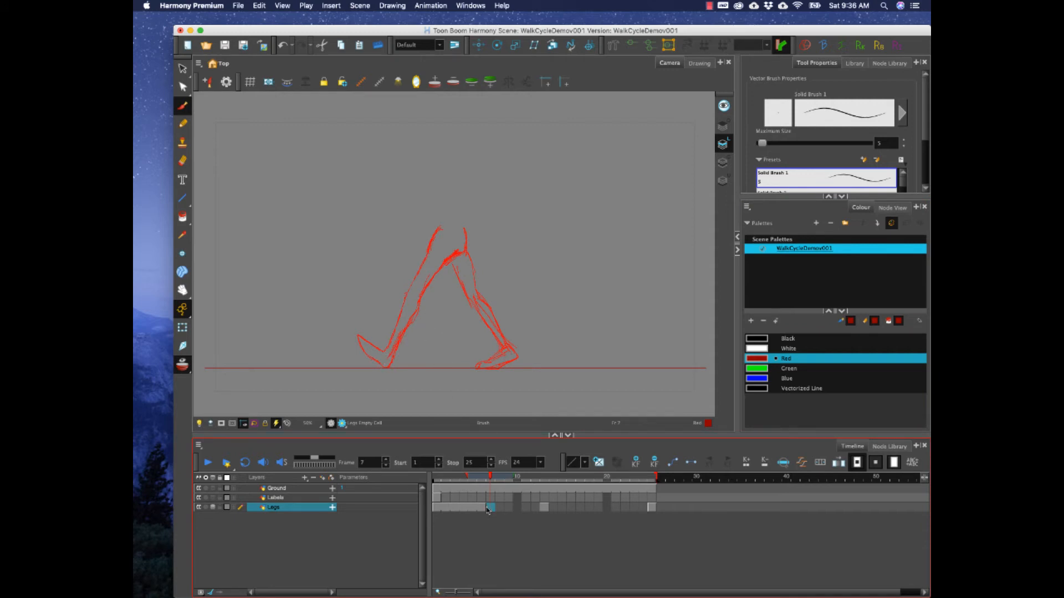
{"action": "mouse_move", "coordinate": [431, 368]}
{"action": "left_mouse_down"}
{"action": "mouse_move", "coordinate": [446, 369]}
{"action": "mouse_move", "coordinate": [414, 365]}
{"action": "mouse_move", "coordinate": [453, 361]}
{"action": "mouse_move", "coordinate": [415, 364]}
{"action": "left_mouse_up"}
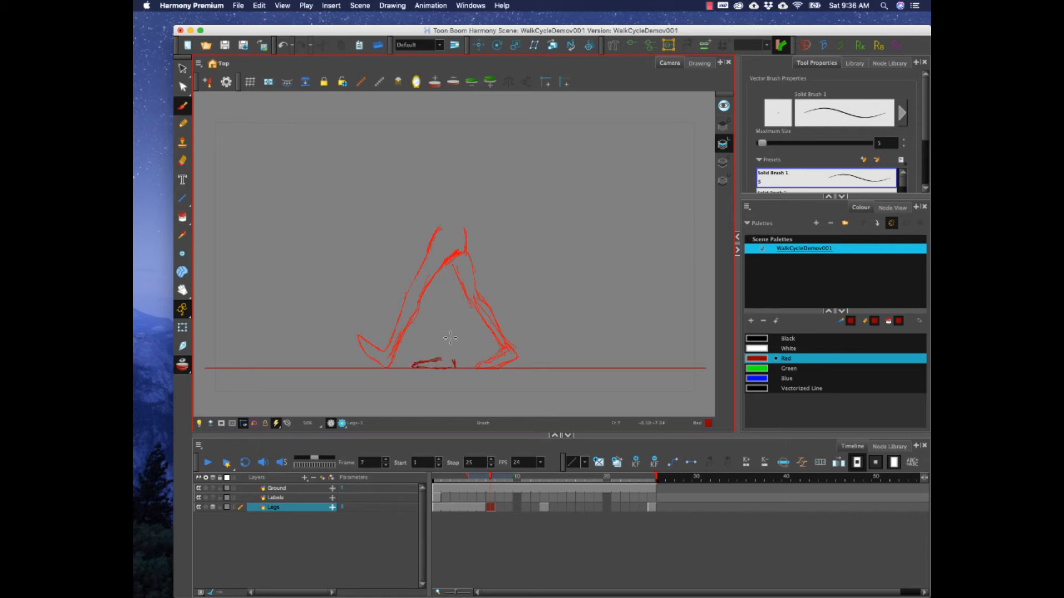
Draw Red guide lines along the front leg's length, then move and rotate them upright above the new foot on frame 7.
{"action": "mouse_move", "coordinate": [447, 232]}
{"action": "left_mouse_down"}
{"action": "mouse_move", "coordinate": [444, 255]}
{"action": "mouse_move", "coordinate": [450, 233]}
{"action": "left_mouse_up"}
{"action": "key", "text": "super+z"}
{"action": "left_click_drag", "start_coordinate": [381, 355], "coordinate": [441, 235]}
{"action": "key", "text": "alt+s"}
{"action": "mouse_move", "coordinate": [449, 219]}
{"action": "left_mouse_down"}
{"action": "mouse_move", "coordinate": [379, 359]}
{"action": "mouse_move", "coordinate": [462, 223]}
{"action": "left_mouse_up"}
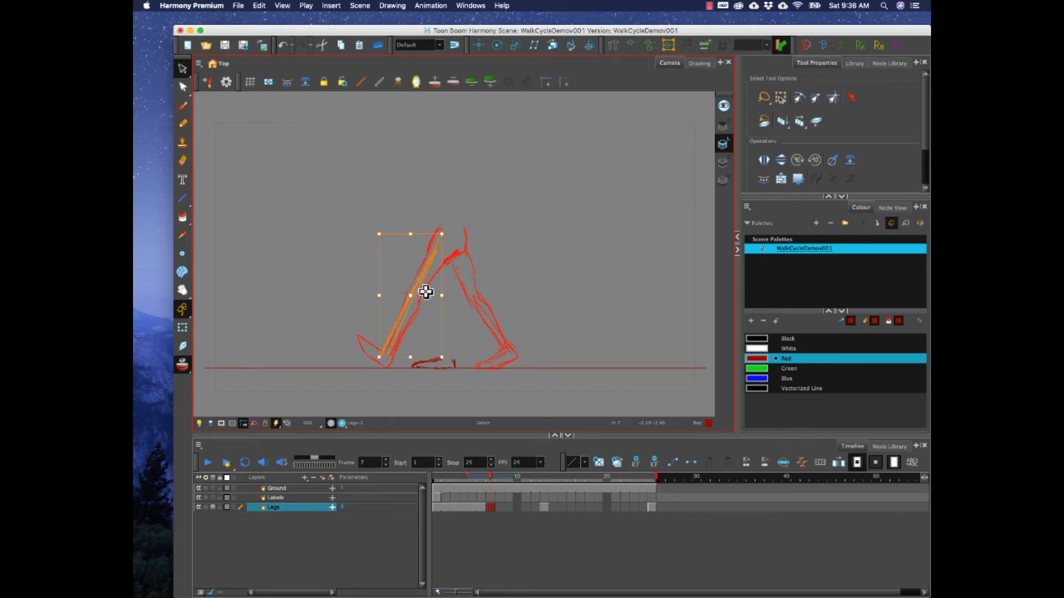
{"action": "mouse_move", "coordinate": [425, 292]}
{"action": "left_mouse_down"}
{"action": "mouse_move", "coordinate": [487, 295]}
{"action": "mouse_move", "coordinate": [446, 358]}
{"action": "left_mouse_up"}
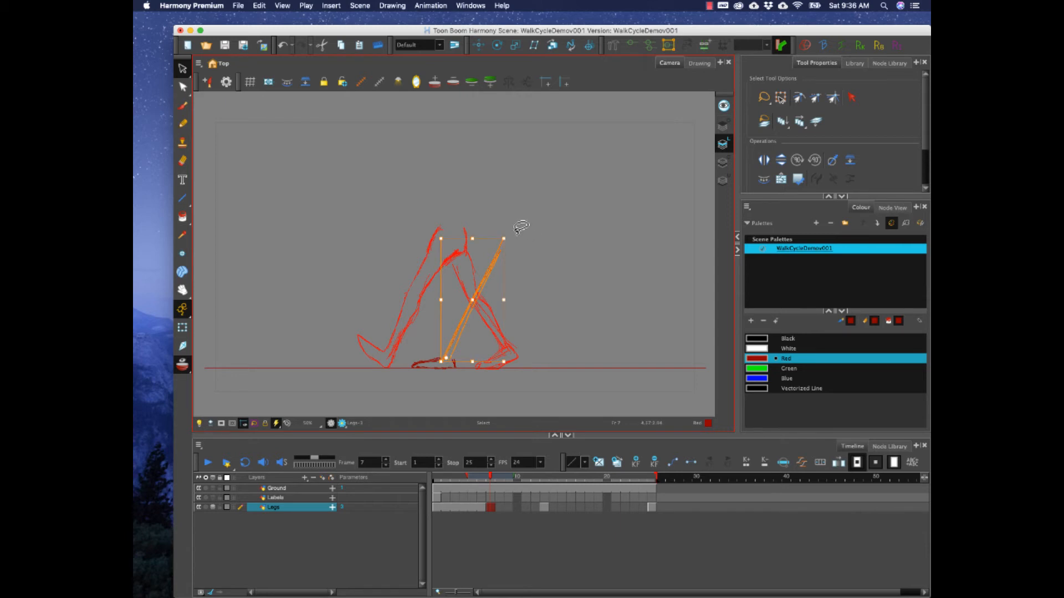
{"action": "mouse_move", "coordinate": [506, 233]}
{"action": "left_mouse_down"}
{"action": "mouse_move", "coordinate": [458, 207]}
{"action": "mouse_move", "coordinate": [441, 232]}
{"action": "mouse_move", "coordinate": [467, 231]}
{"action": "mouse_move", "coordinate": [465, 246]}
{"action": "left_mouse_up"}
{"action": "left_click", "coordinate": [183, 105]}
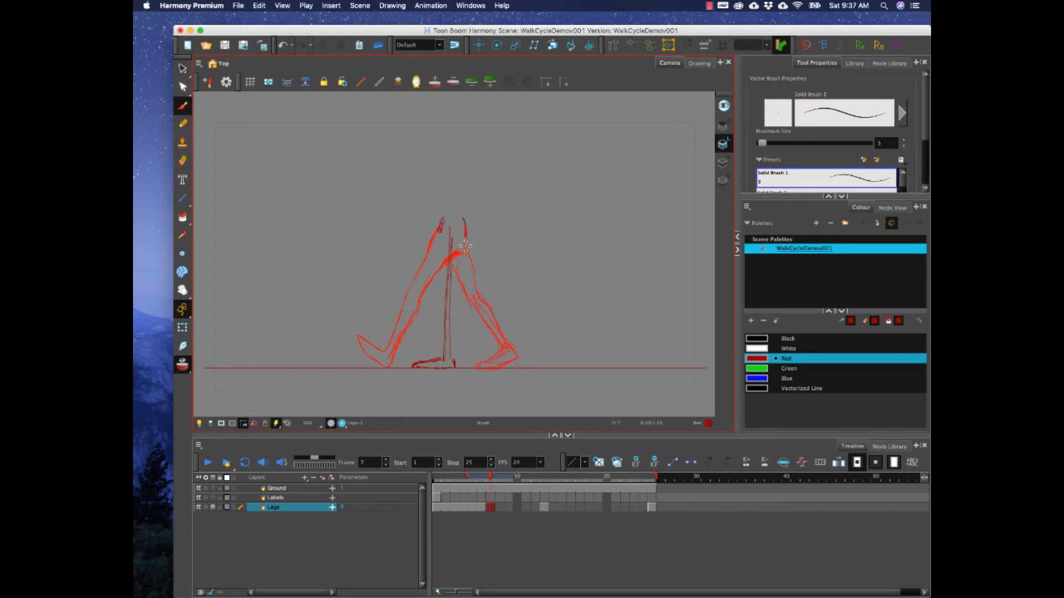
Undo the moves and rotation of the Red guide lines on frame 7 and delete the guide lines.
{"action": "key", "text": "super+z"}
{"action": "key", "text": "super+z"}
{"action": "key", "text": "super+z"}
{"action": "key", "text": "super+z"}
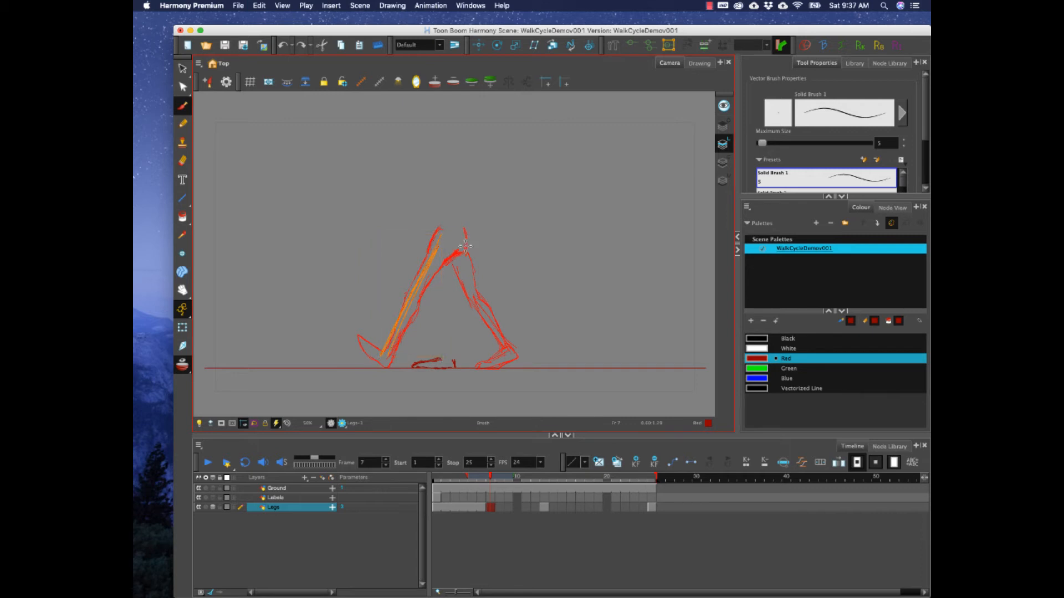
{"action": "key", "text": "alt+s"}
{"action": "key", "text": "Delete"}
Brush the toe, instep and sole of the flat Red foot on the ground line on frame 7.
{"action": "key", "text": "alt+b"}
{"action": "mouse_move", "coordinate": [427, 362]}
{"action": "left_mouse_down"}
{"action": "mouse_move", "coordinate": [410, 366]}
{"action": "mouse_move", "coordinate": [433, 360]}
{"action": "left_mouse_up"}
{"action": "left_click_drag", "start_coordinate": [414, 363], "coordinate": [438, 358]}
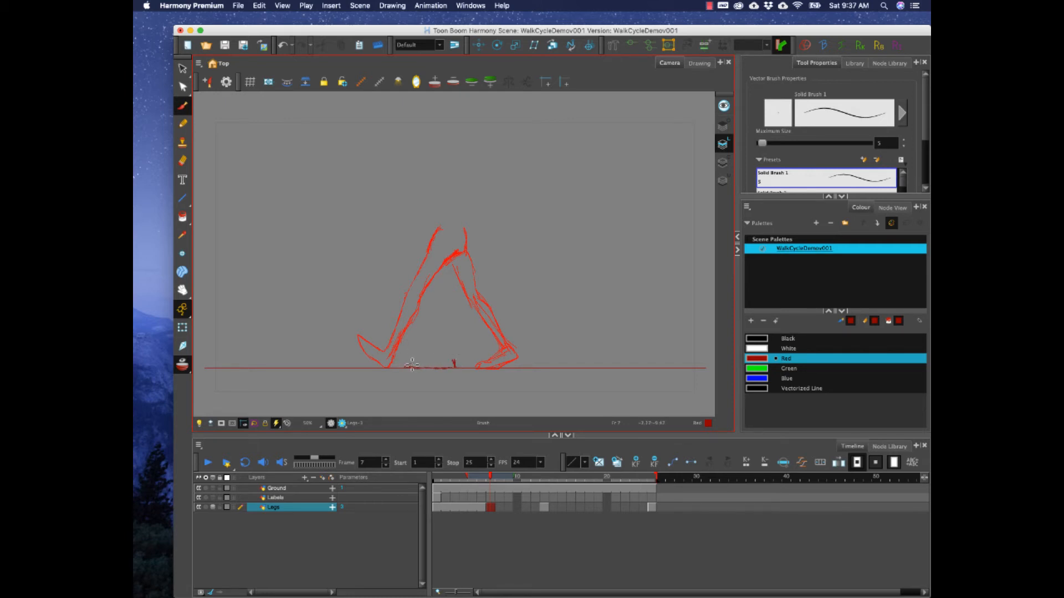
{"action": "left_click_drag", "start_coordinate": [406, 368], "coordinate": [437, 358]}
Brush an upright Red shin, round knee and thigh above the foot on frame 7.
{"action": "mouse_move", "coordinate": [444, 356]}
{"action": "left_mouse_down"}
{"action": "mouse_move", "coordinate": [425, 294]}
{"action": "mouse_move", "coordinate": [464, 241]}
{"action": "left_mouse_up"}
{"action": "key", "text": "super+z"}
{"action": "left_click_drag", "start_coordinate": [439, 358], "coordinate": [441, 353]}
{"action": "mouse_move", "coordinate": [440, 295]}
{"action": "left_mouse_down"}
{"action": "mouse_move", "coordinate": [452, 288]}
{"action": "mouse_move", "coordinate": [454, 365]}
{"action": "left_mouse_up"}
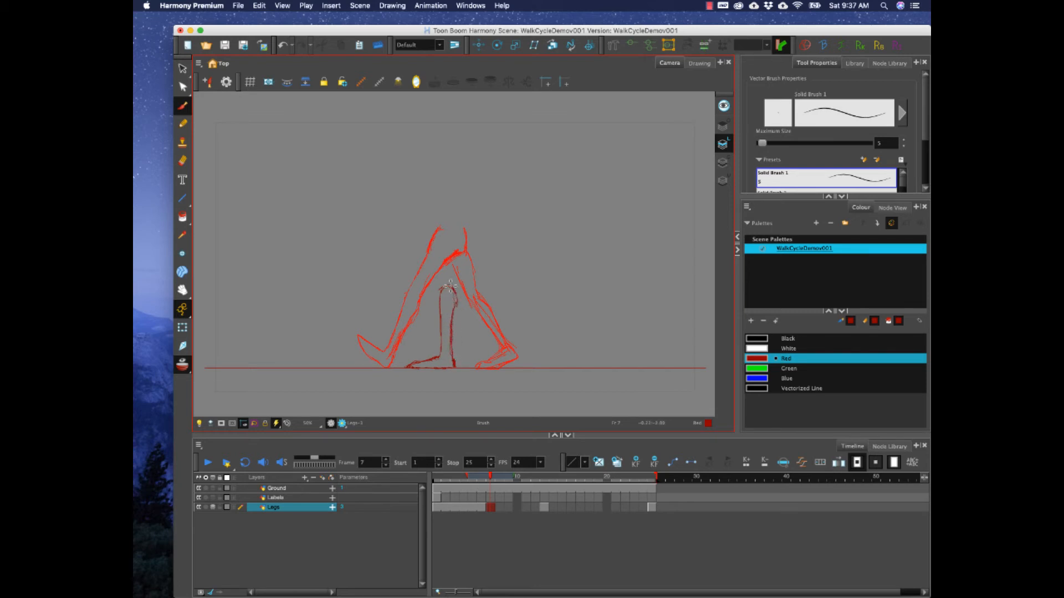
{"action": "mouse_move", "coordinate": [450, 287]}
{"action": "left_mouse_down"}
{"action": "mouse_move", "coordinate": [455, 294]}
{"action": "mouse_move", "coordinate": [443, 292]}
{"action": "mouse_move", "coordinate": [440, 271]}
{"action": "mouse_move", "coordinate": [455, 239]}
{"action": "mouse_move", "coordinate": [442, 241]}
{"action": "mouse_move", "coordinate": [440, 280]}
{"action": "left_mouse_up"}
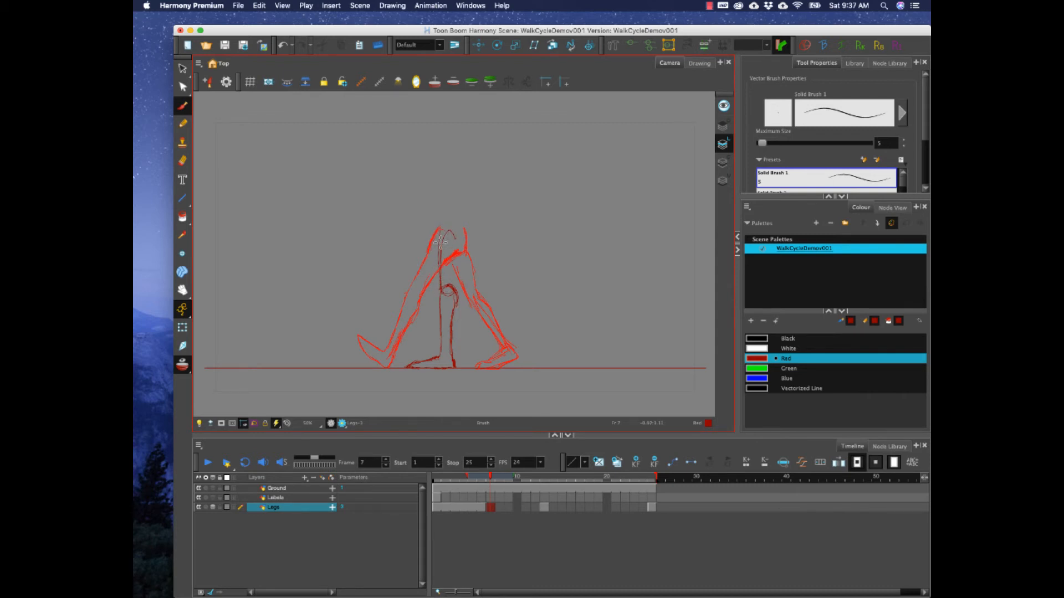
{"action": "mouse_move", "coordinate": [439, 257]}
{"action": "left_mouse_down"}
{"action": "mouse_move", "coordinate": [447, 224]}
{"action": "mouse_move", "coordinate": [459, 249]}
{"action": "mouse_move", "coordinate": [452, 291]}
{"action": "mouse_move", "coordinate": [451, 224]}
{"action": "mouse_move", "coordinate": [442, 249]}
{"action": "left_mouse_up"}
Delete the Red shin, knee and thigh strokes from frame 7 and shift the foot slightly toward the rear leg.
{"action": "left_click", "coordinate": [182, 69]}
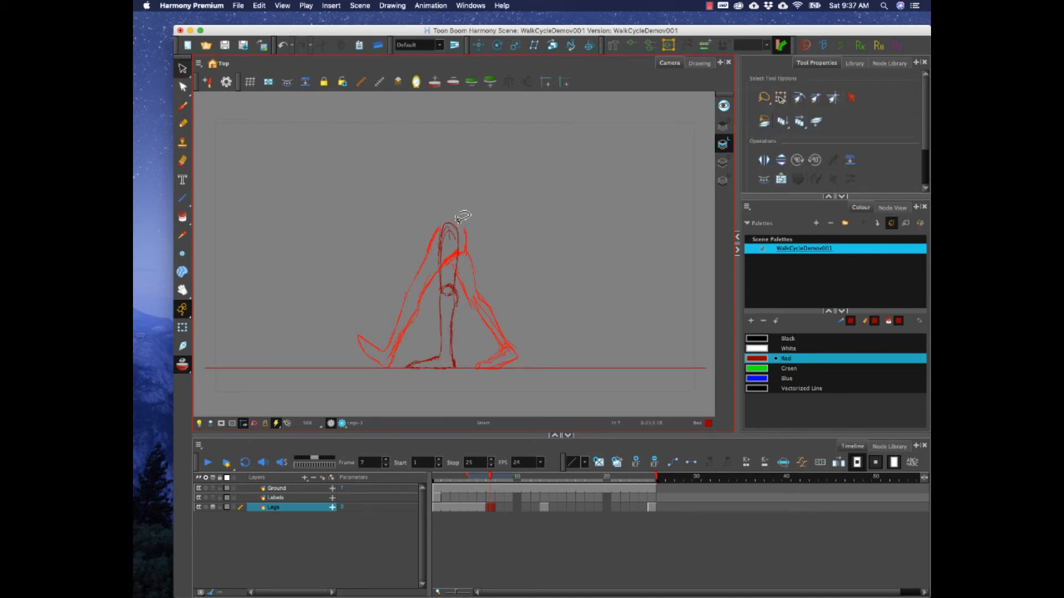
{"action": "left_click", "coordinate": [452, 288]}
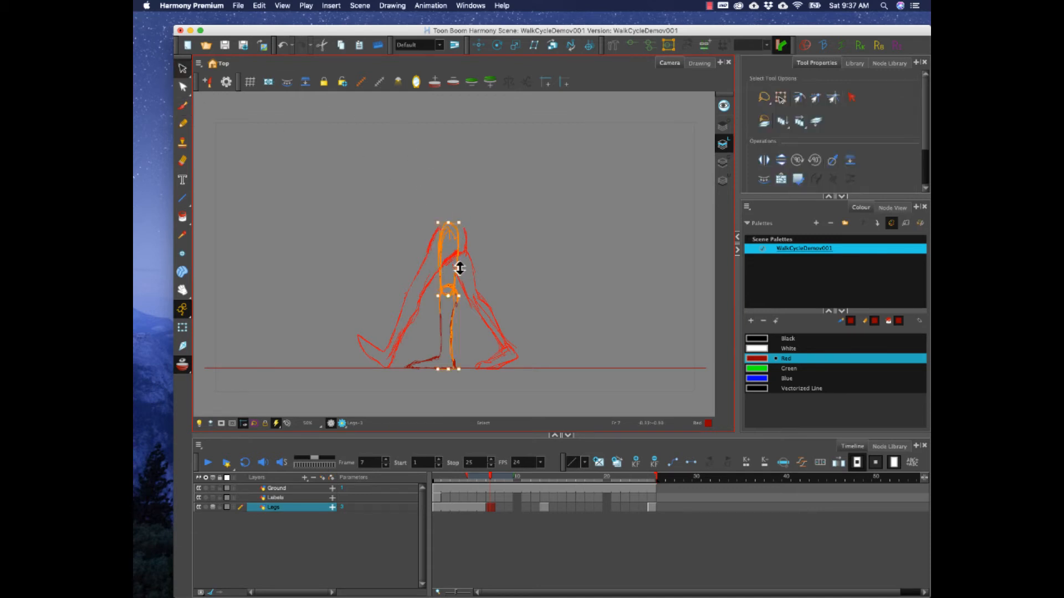
{"action": "key", "text": "Delete"}
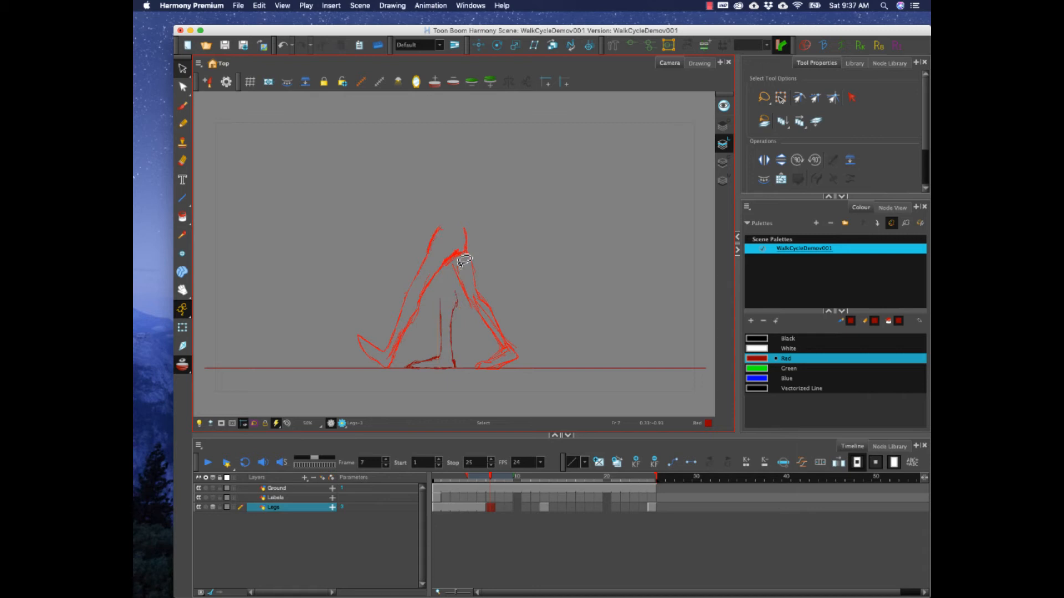
{"action": "left_click", "coordinate": [452, 324]}
{"action": "key", "text": "Delete"}
{"action": "left_click", "coordinate": [449, 340]}
{"action": "key", "text": "Delete"}
{"action": "mouse_move", "coordinate": [416, 335]}
{"action": "left_mouse_down"}
{"action": "mouse_move", "coordinate": [466, 378]}
{"action": "mouse_move", "coordinate": [420, 368]}
{"action": "mouse_move", "coordinate": [432, 369]}
{"action": "left_mouse_up"}
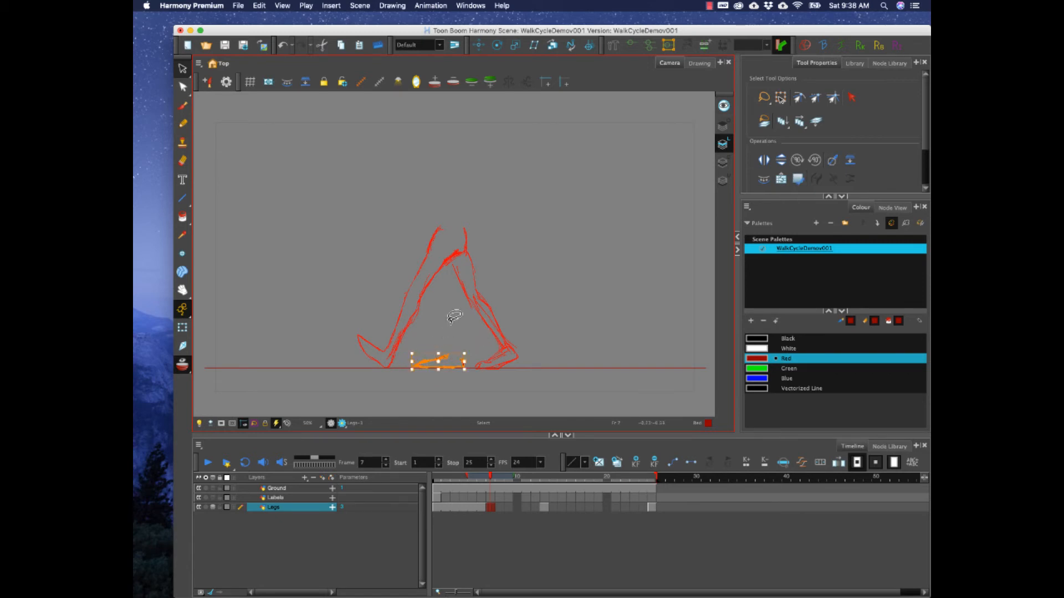
{"action": "left_click", "coordinate": [382, 253]}
{"action": "left_click", "coordinate": [183, 124]}
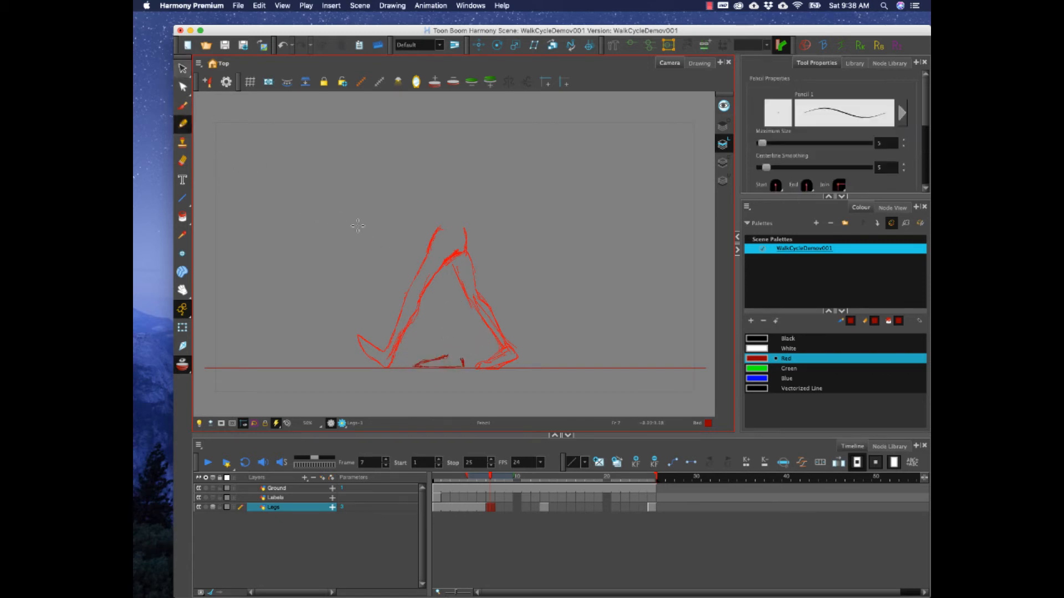
{"action": "key", "text": "alt+b"}
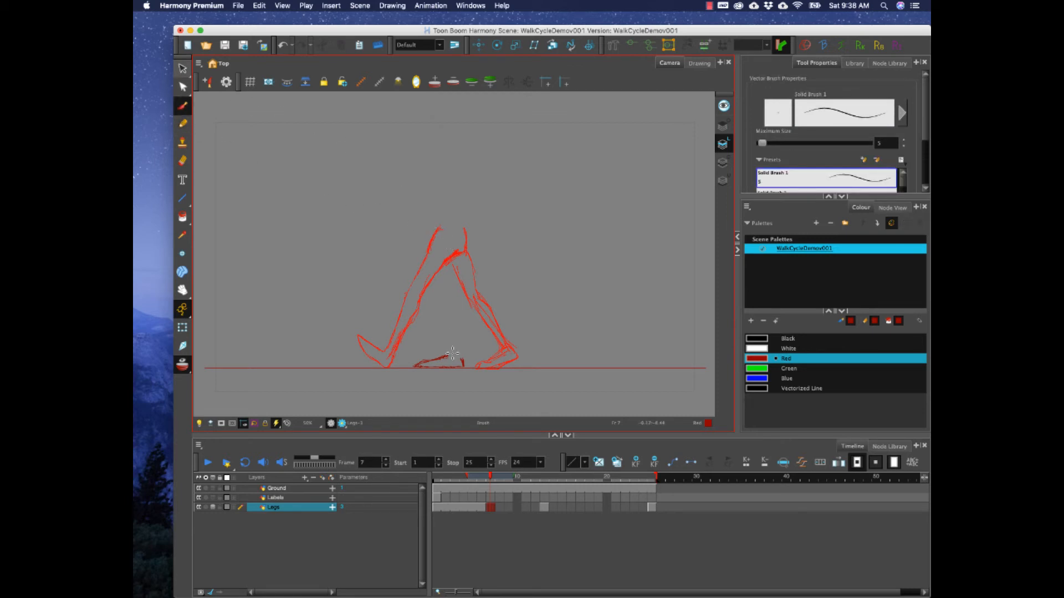
{"action": "left_click_drag", "start_coordinate": [452, 354], "coordinate": [446, 244]}
{"action": "key", "text": "alt+s"}
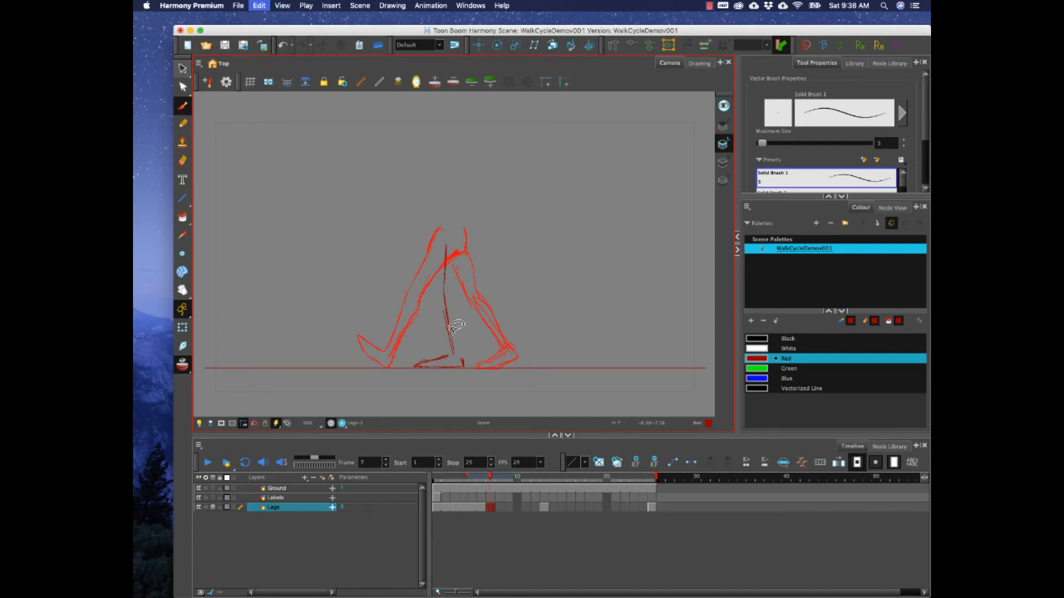
{"action": "key", "text": "super+z"}
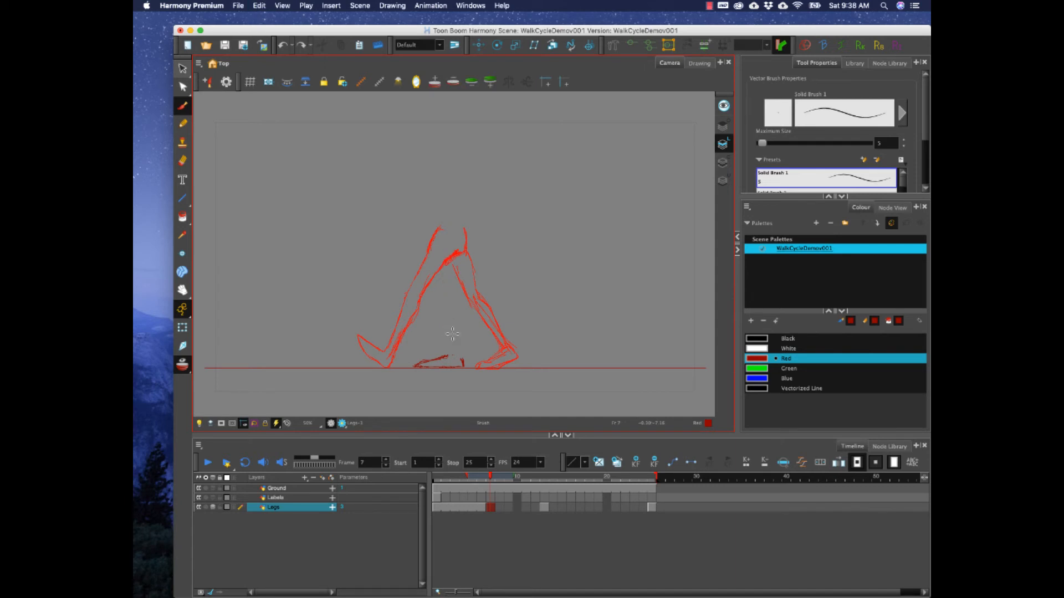
Brush a slightly bent Red centre line above the foot and build the shin, knee and thigh around it on frame 7.
{"action": "left_click_drag", "start_coordinate": [442, 241], "coordinate": [451, 353]}
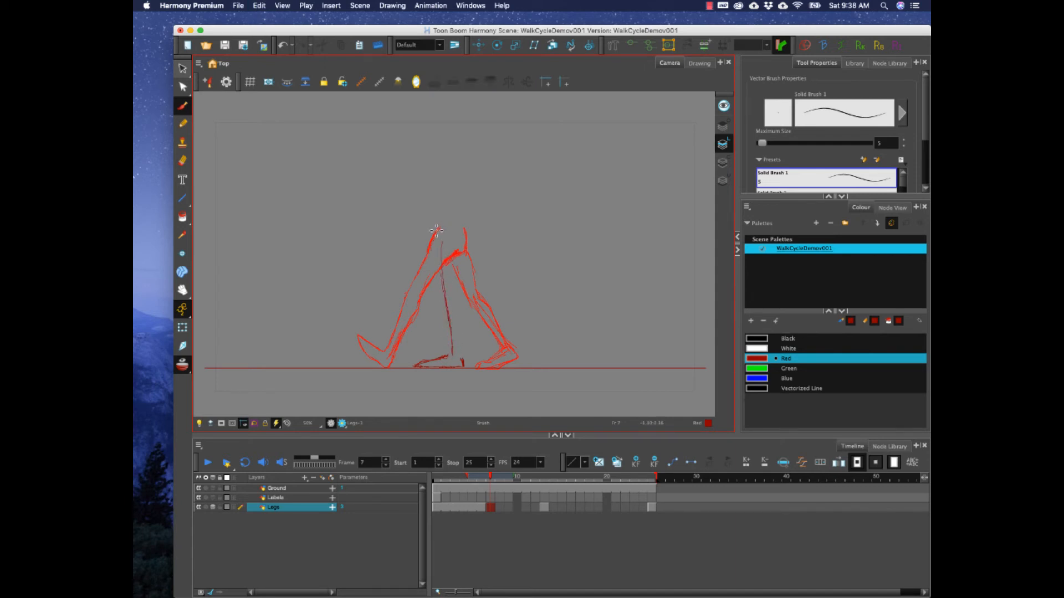
{"action": "mouse_move", "coordinate": [441, 294]}
{"action": "left_mouse_down"}
{"action": "mouse_move", "coordinate": [448, 288]}
{"action": "mouse_move", "coordinate": [456, 305]}
{"action": "mouse_move", "coordinate": [463, 358]}
{"action": "mouse_move", "coordinate": [451, 291]}
{"action": "mouse_move", "coordinate": [442, 300]}
{"action": "left_mouse_up"}
{"action": "mouse_move", "coordinate": [447, 340]}
{"action": "left_mouse_down"}
{"action": "mouse_move", "coordinate": [452, 358]}
{"action": "mouse_move", "coordinate": [444, 311]}
{"action": "left_mouse_up"}
{"action": "mouse_move", "coordinate": [455, 348]}
{"action": "left_mouse_down"}
{"action": "mouse_move", "coordinate": [463, 354]}
{"action": "mouse_move", "coordinate": [438, 258]}
{"action": "mouse_move", "coordinate": [453, 242]}
{"action": "mouse_move", "coordinate": [454, 295]}
{"action": "mouse_move", "coordinate": [454, 223]}
{"action": "mouse_move", "coordinate": [439, 231]}
{"action": "mouse_move", "coordinate": [451, 332]}
{"action": "mouse_move", "coordinate": [484, 212]}
{"action": "left_mouse_up"}
Try moving the selected upright Red leg strokes over the onion-skinned front leg, and undo the move.
{"action": "left_click", "coordinate": [182, 68]}
{"action": "left_click_drag", "start_coordinate": [449, 293], "coordinate": [453, 358]}
{"action": "mouse_move", "coordinate": [461, 290]}
{"action": "left_mouse_down"}
{"action": "mouse_move", "coordinate": [410, 297]}
{"action": "mouse_move", "coordinate": [397, 284]}
{"action": "left_mouse_up"}
{"action": "left_click_drag", "start_coordinate": [399, 219], "coordinate": [480, 235]}
{"action": "key", "text": "super+z"}
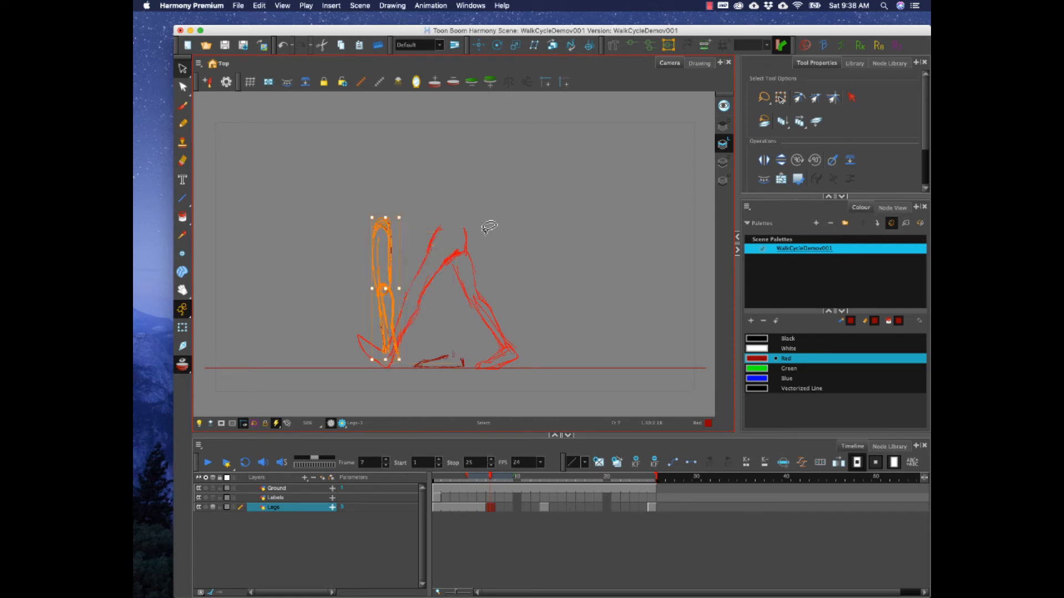
{"action": "key", "text": "super+z"}
{"action": "left_click", "coordinate": [505, 262]}
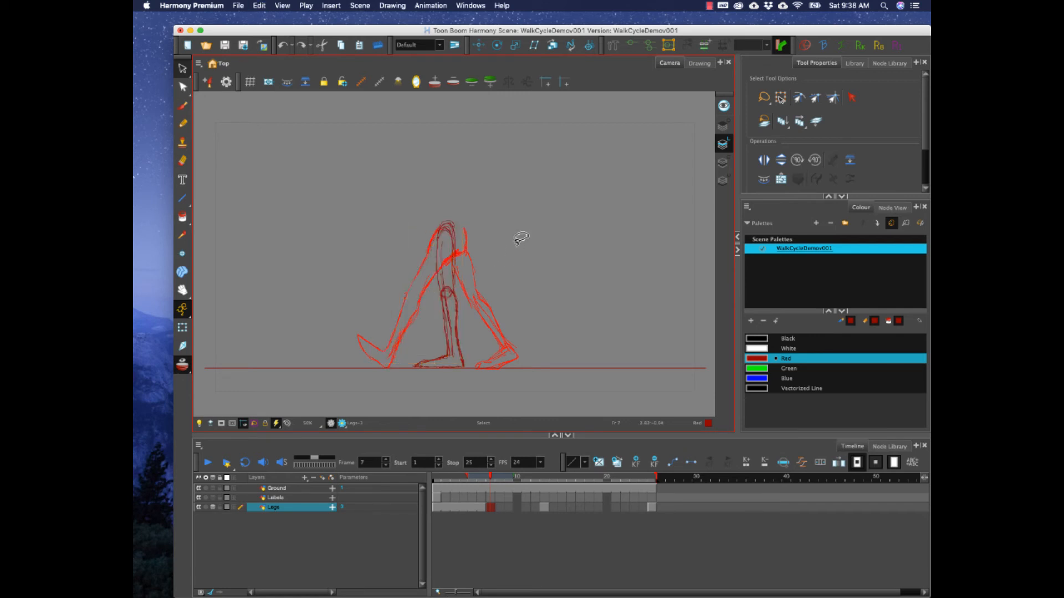
Brush short Red hip contours on both sides of the upright leg's top on frame 7.
{"action": "left_click", "coordinate": [182, 105]}
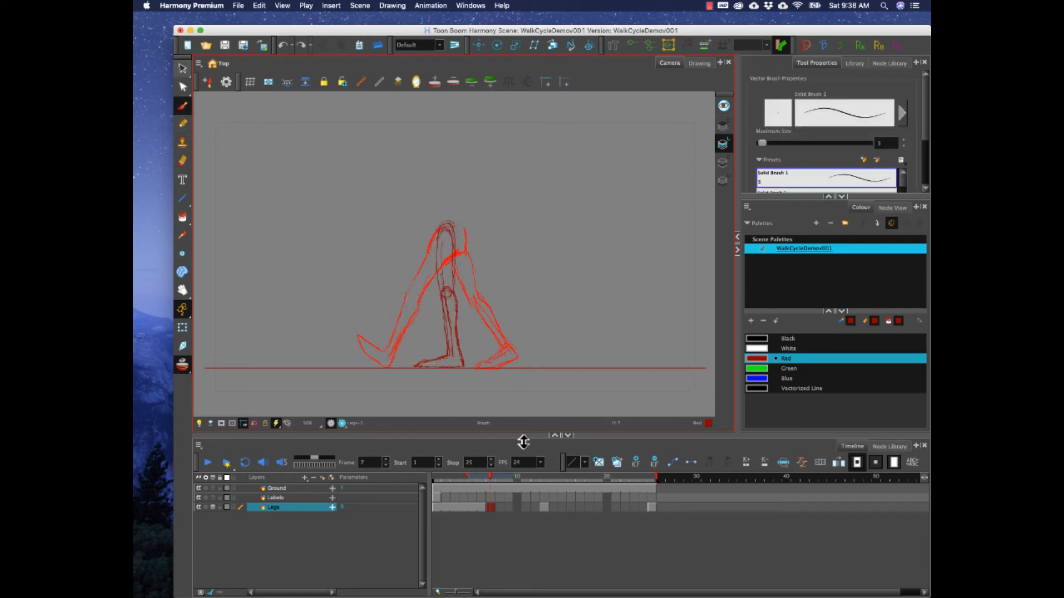
{"action": "left_click", "coordinate": [484, 478]}
{"action": "left_click_drag", "start_coordinate": [485, 478], "coordinate": [490, 471]}
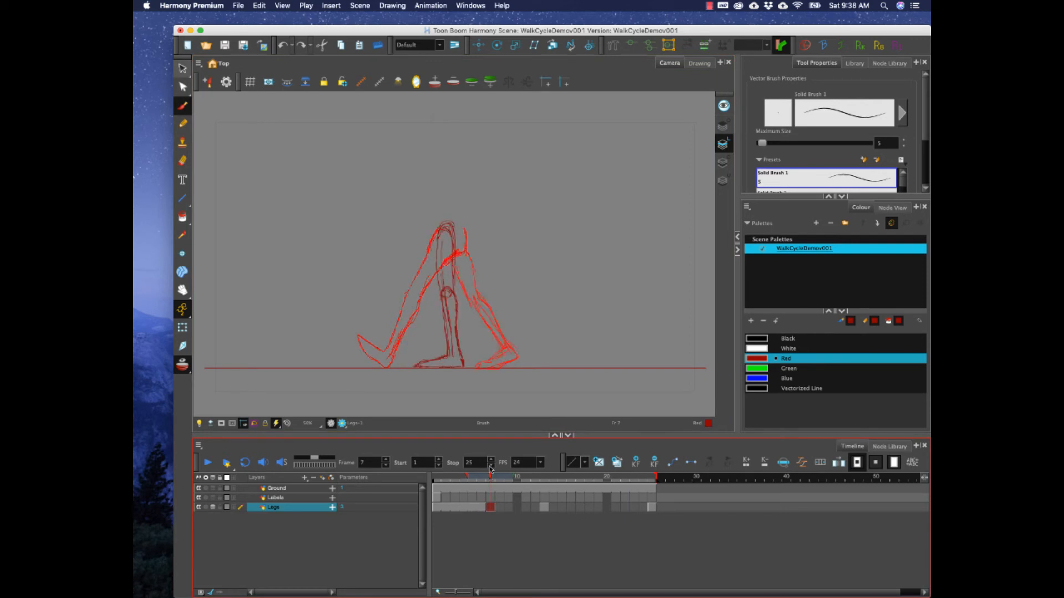
{"action": "left_click", "coordinate": [463, 227]}
{"action": "mouse_move", "coordinate": [463, 224]}
{"action": "left_mouse_down"}
{"action": "mouse_move", "coordinate": [461, 239]}
{"action": "mouse_move", "coordinate": [436, 241]}
{"action": "mouse_move", "coordinate": [462, 239]}
{"action": "left_mouse_up"}
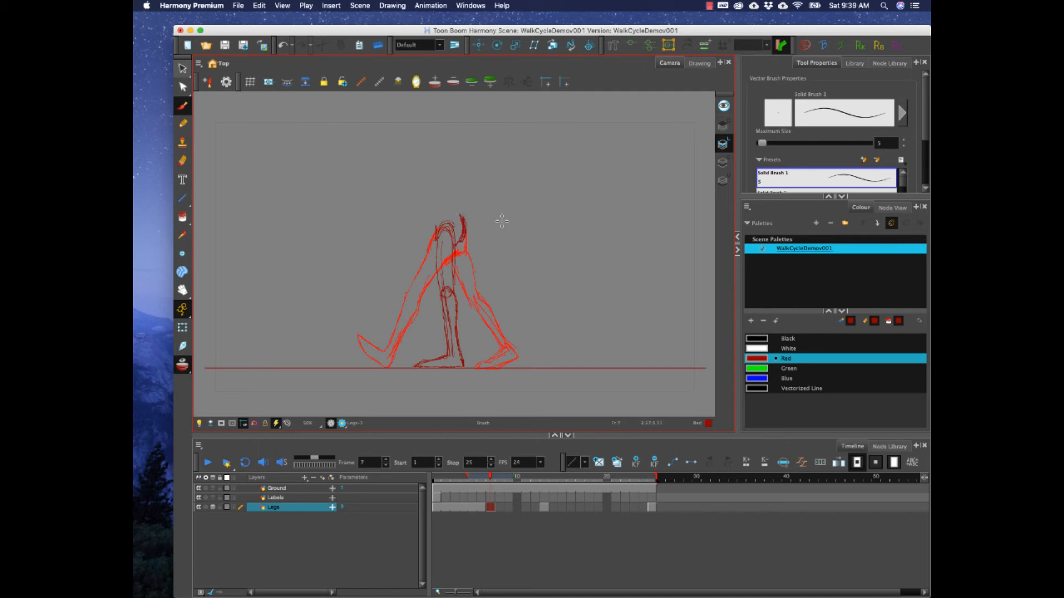
Choose Blue as the drawing colour for the passing leg on frame 7.
{"action": "left_click", "coordinate": [764, 380]}
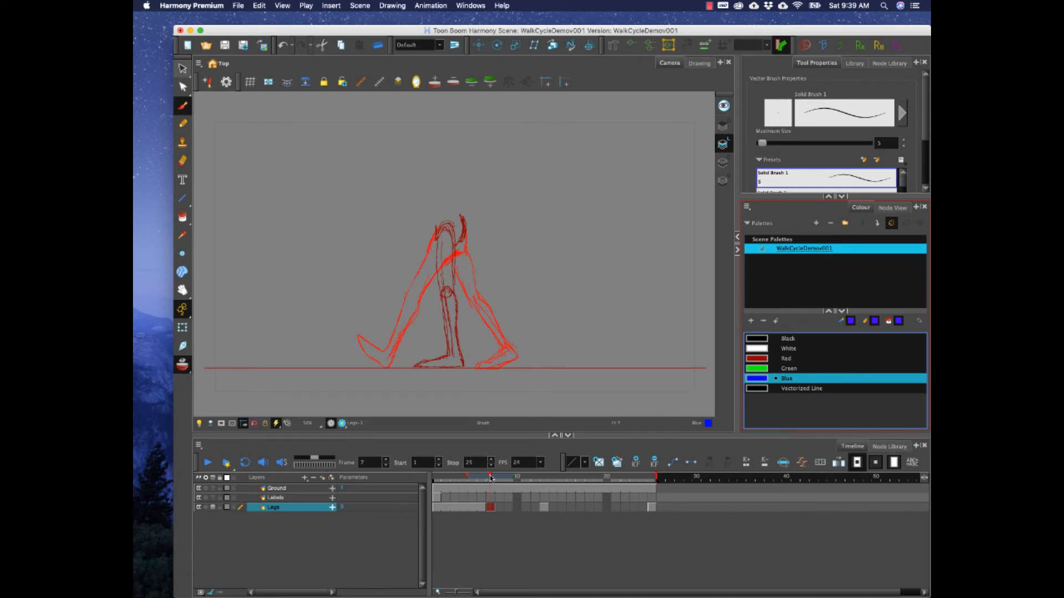
{"action": "left_click_drag", "start_coordinate": [489, 477], "coordinate": [490, 480]}
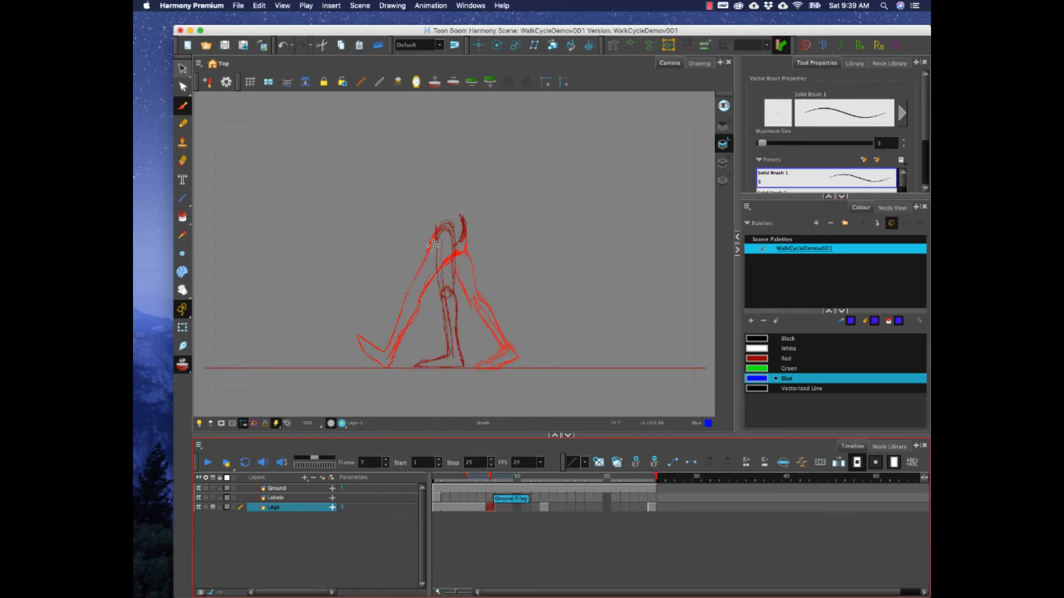
Try several rough Blue zigzag guides for the bent passing leg on frame 7, undoing each one.
{"action": "mouse_move", "coordinate": [435, 243]}
{"action": "left_mouse_down"}
{"action": "mouse_move", "coordinate": [423, 274]}
{"action": "mouse_move", "coordinate": [463, 275]}
{"action": "mouse_move", "coordinate": [454, 280]}
{"action": "mouse_move", "coordinate": [474, 292]}
{"action": "mouse_move", "coordinate": [474, 314]}
{"action": "left_mouse_up"}
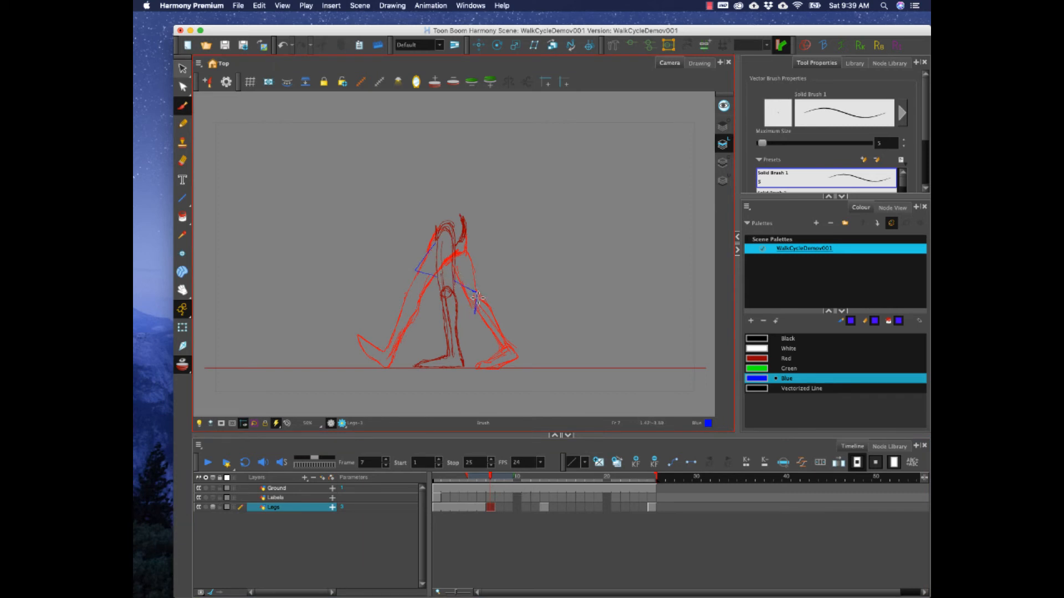
{"action": "key", "text": "super+z"}
{"action": "mouse_move", "coordinate": [437, 250]}
{"action": "left_mouse_down"}
{"action": "mouse_move", "coordinate": [419, 296]}
{"action": "mouse_move", "coordinate": [466, 347]}
{"action": "left_mouse_up"}
{"action": "key", "text": "super"}
{"action": "key", "text": "super+z"}
{"action": "mouse_move", "coordinate": [428, 272]}
{"action": "left_mouse_down"}
{"action": "mouse_move", "coordinate": [431, 293]}
{"action": "mouse_move", "coordinate": [418, 282]}
{"action": "mouse_move", "coordinate": [440, 310]}
{"action": "left_mouse_up"}
{"action": "key", "text": "super+z"}
{"action": "key", "text": "super+z"}
{"action": "mouse_move", "coordinate": [467, 310]}
{"action": "left_mouse_down"}
{"action": "mouse_move", "coordinate": [454, 343]}
{"action": "mouse_move", "coordinate": [476, 307]}
{"action": "mouse_move", "coordinate": [464, 299]}
{"action": "mouse_move", "coordinate": [463, 251]}
{"action": "left_mouse_up"}
{"action": "key", "text": "super+z"}
{"action": "key", "text": "super+z"}
{"action": "mouse_move", "coordinate": [501, 325]}
{"action": "left_mouse_down"}
{"action": "mouse_move", "coordinate": [505, 362]}
{"action": "mouse_move", "coordinate": [485, 359]}
{"action": "mouse_move", "coordinate": [502, 328]}
{"action": "left_mouse_up"}
{"action": "key", "text": "super+z"}
{"action": "mouse_move", "coordinate": [427, 286]}
{"action": "left_mouse_down"}
{"action": "mouse_move", "coordinate": [435, 257]}
{"action": "mouse_move", "coordinate": [427, 290]}
{"action": "mouse_move", "coordinate": [459, 344]}
{"action": "left_mouse_up"}
{"action": "mouse_move", "coordinate": [436, 254]}
{"action": "left_mouse_down"}
{"action": "mouse_move", "coordinate": [425, 284]}
{"action": "mouse_move", "coordinate": [452, 237]}
{"action": "mouse_move", "coordinate": [423, 283]}
{"action": "mouse_move", "coordinate": [443, 313]}
{"action": "left_mouse_up"}
{"action": "key", "text": "super+z"}
{"action": "key", "text": "super+z"}
{"action": "key", "text": "super+z"}
{"action": "key", "text": "super+z"}
Sketch the Blue passing leg with its knee bent ahead of the Red leg, and undo its strokes.
{"action": "mouse_move", "coordinate": [436, 247]}
{"action": "left_mouse_down"}
{"action": "mouse_move", "coordinate": [425, 285]}
{"action": "mouse_move", "coordinate": [462, 332]}
{"action": "left_mouse_up"}
{"action": "mouse_move", "coordinate": [438, 243]}
{"action": "left_mouse_down"}
{"action": "mouse_move", "coordinate": [425, 287]}
{"action": "mouse_move", "coordinate": [437, 245]}
{"action": "left_mouse_up"}
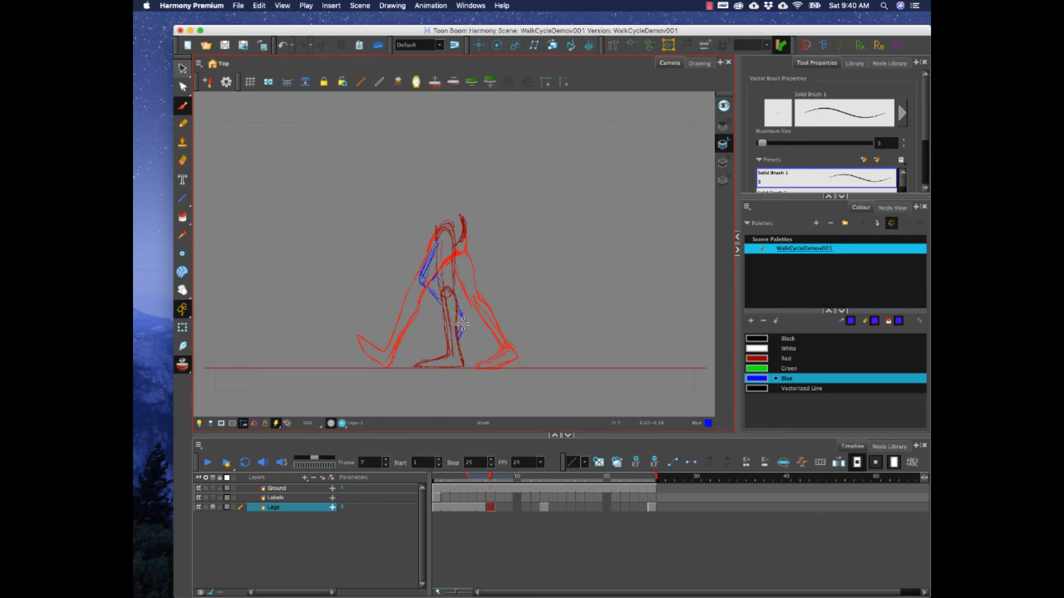
{"action": "mouse_move", "coordinate": [461, 329]}
{"action": "left_mouse_down"}
{"action": "mouse_move", "coordinate": [458, 337]}
{"action": "mouse_move", "coordinate": [473, 329]}
{"action": "mouse_move", "coordinate": [460, 347]}
{"action": "mouse_move", "coordinate": [461, 327]}
{"action": "left_mouse_up"}
{"action": "left_click_drag", "start_coordinate": [435, 241], "coordinate": [422, 288]}
{"action": "key", "text": "super+z"}
{"action": "key", "text": "super+z"}
{"action": "key", "text": "super+z"}
{"action": "key", "text": "super+z"}
{"action": "key", "text": "super+z"}
{"action": "key", "text": "super+z"}
{"action": "key", "text": "super+z"}
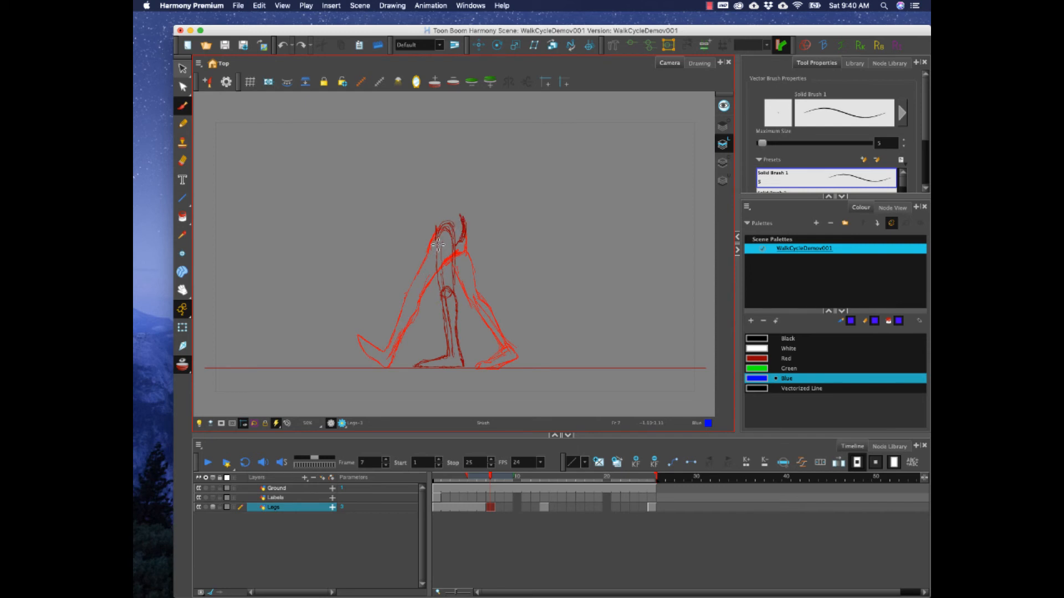
Sketch another Blue bent leg from the hip to behind the Red shin, and undo that attempt.
{"action": "mouse_move", "coordinate": [438, 244]}
{"action": "left_mouse_down"}
{"action": "mouse_move", "coordinate": [417, 279]}
{"action": "mouse_move", "coordinate": [422, 269]}
{"action": "mouse_move", "coordinate": [421, 285]}
{"action": "mouse_move", "coordinate": [458, 333]}
{"action": "left_mouse_up"}
{"action": "mouse_move", "coordinate": [436, 241]}
{"action": "left_mouse_down"}
{"action": "mouse_move", "coordinate": [417, 279]}
{"action": "mouse_move", "coordinate": [442, 304]}
{"action": "mouse_move", "coordinate": [434, 274]}
{"action": "mouse_move", "coordinate": [459, 247]}
{"action": "mouse_move", "coordinate": [437, 283]}
{"action": "mouse_move", "coordinate": [419, 279]}
{"action": "mouse_move", "coordinate": [450, 305]}
{"action": "left_mouse_up"}
{"action": "left_click_drag", "start_coordinate": [457, 300], "coordinate": [465, 317]}
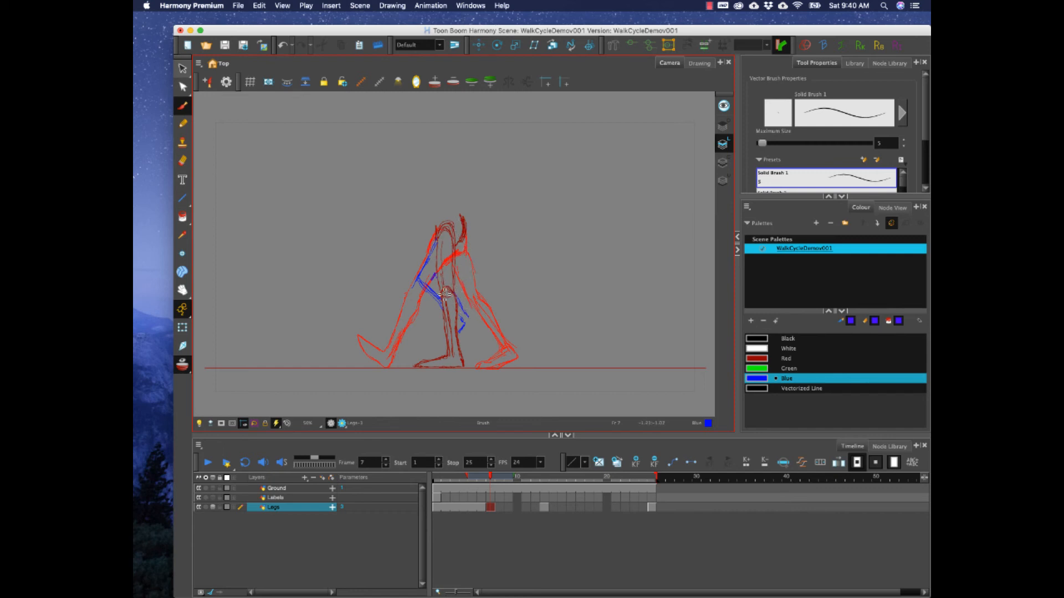
{"action": "key", "text": "super+z"}
{"action": "key", "text": "super+z"}
{"action": "key", "text": "super+z"}
{"action": "key", "text": "super+z"}
{"action": "key", "text": "super+z"}
{"action": "key", "text": "super+z"}
Trace the onion-skinned rear thigh in Blue, and move and rotate the outline forward from the Red hip on frame 7.
{"action": "mouse_move", "coordinate": [445, 239]}
{"action": "left_mouse_down"}
{"action": "mouse_move", "coordinate": [474, 301]}
{"action": "mouse_move", "coordinate": [468, 256]}
{"action": "left_mouse_up"}
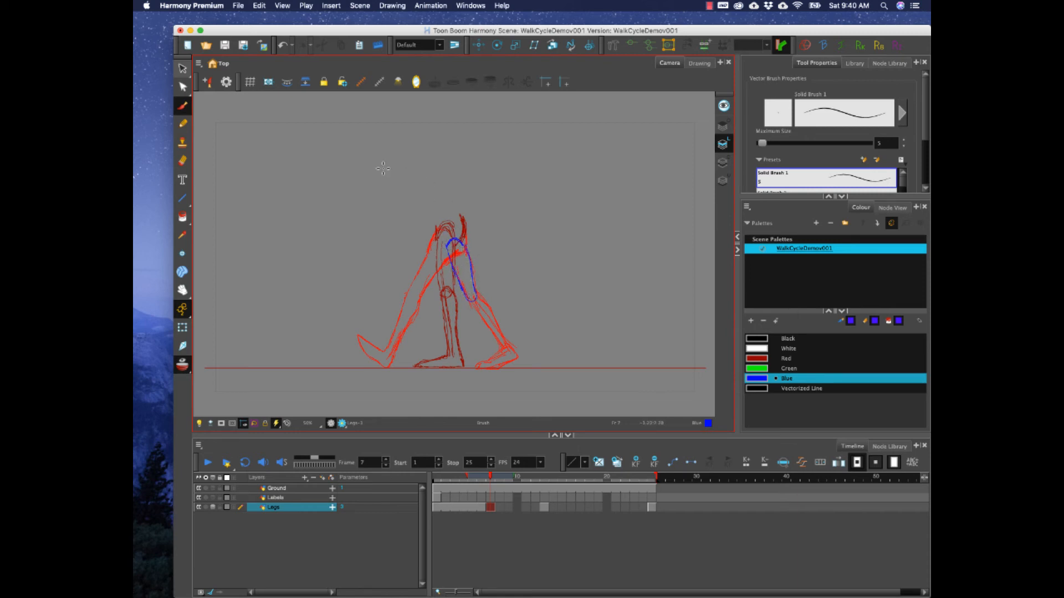
{"action": "left_click", "coordinate": [183, 69]}
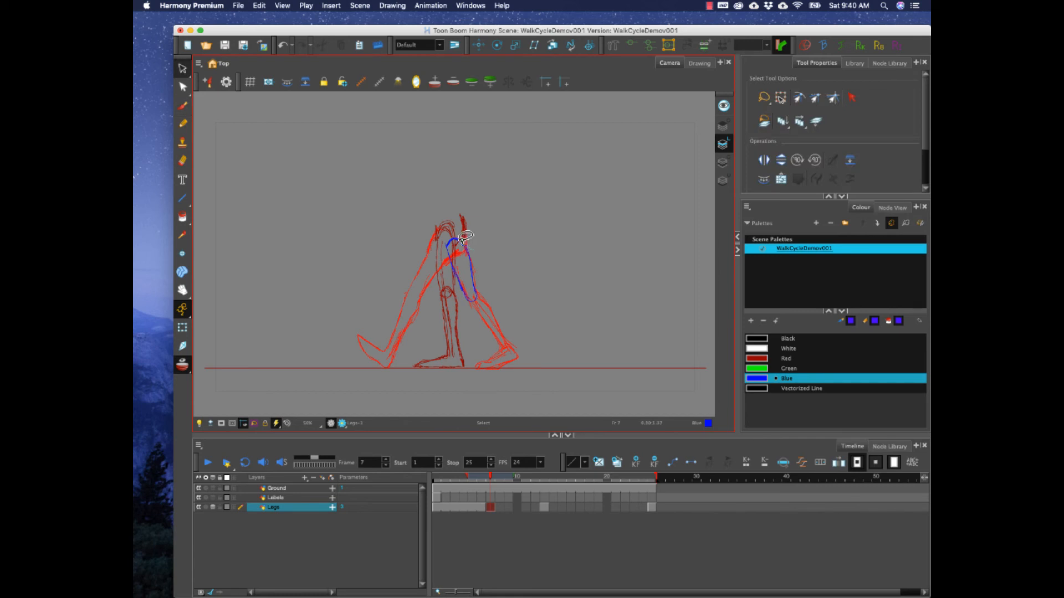
{"action": "left_click", "coordinate": [473, 290]}
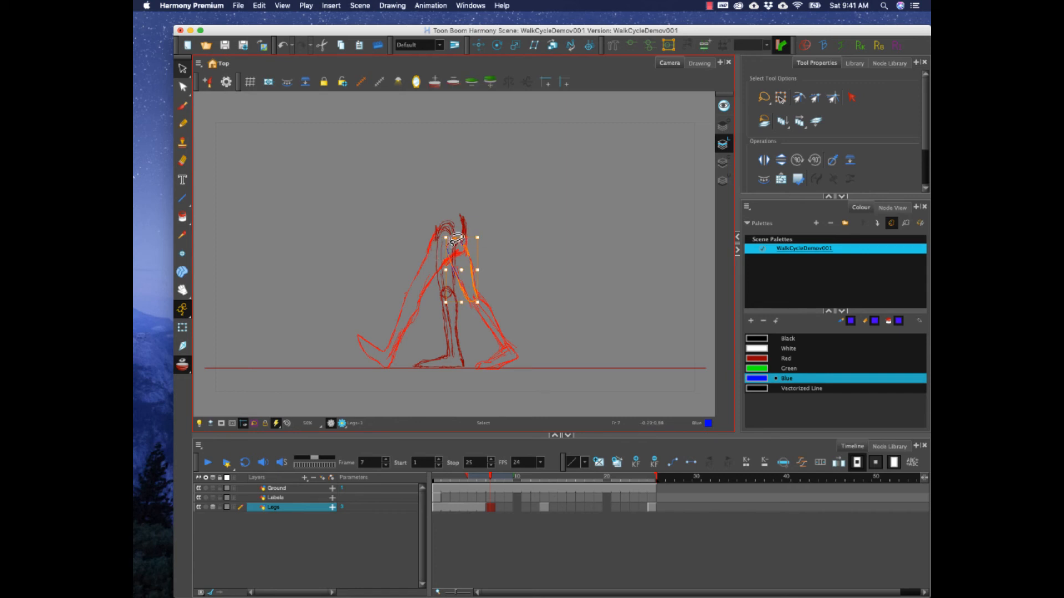
{"action": "left_click", "coordinate": [453, 254]}
{"action": "left_click", "coordinate": [455, 240]}
{"action": "left_click", "coordinate": [422, 249]}
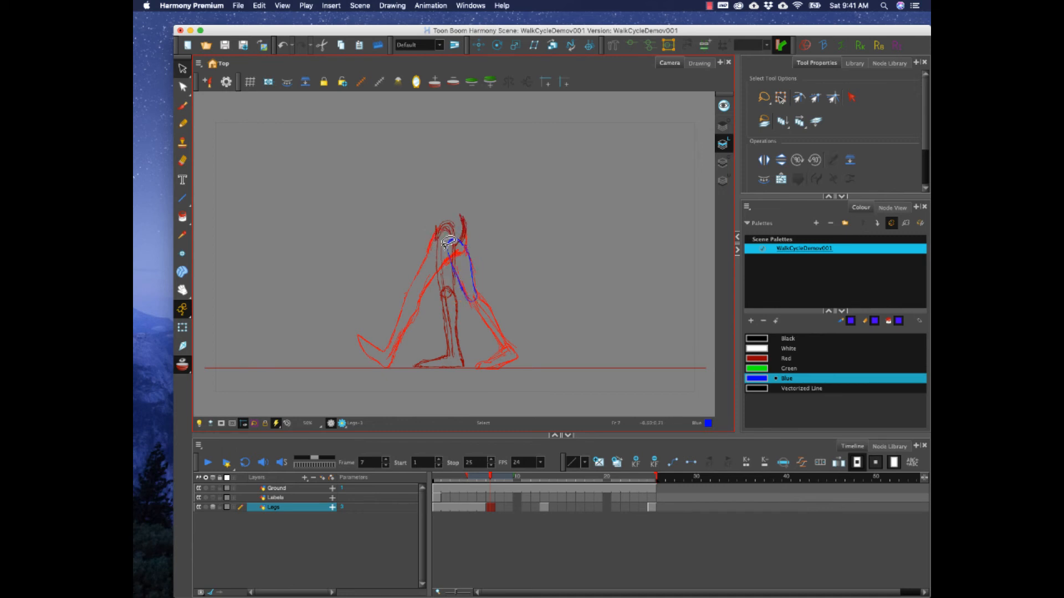
{"action": "left_click", "coordinate": [453, 239]}
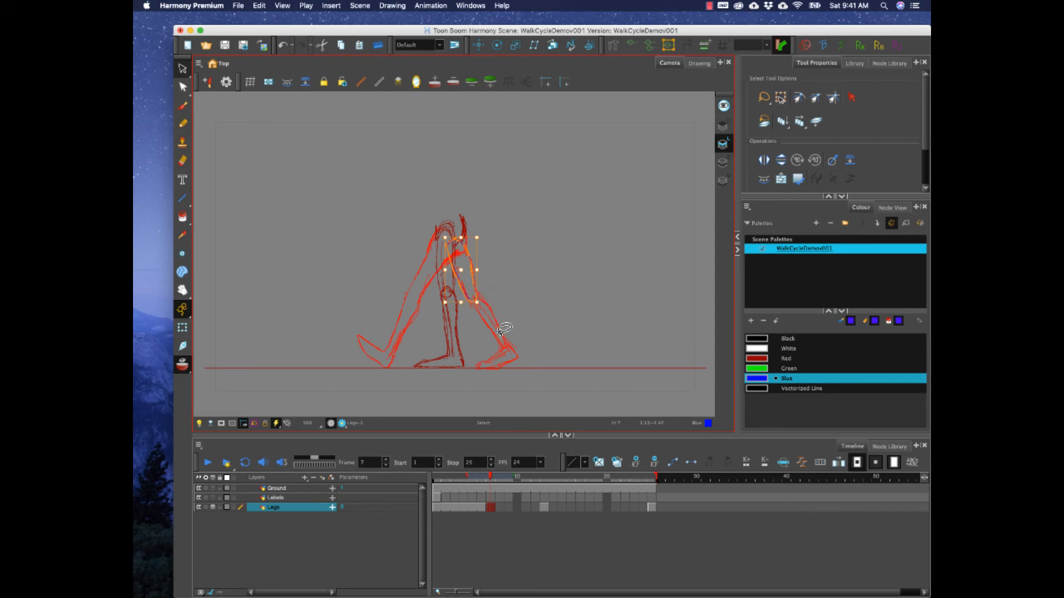
{"action": "mouse_move", "coordinate": [481, 305]}
{"action": "left_mouse_down"}
{"action": "mouse_move", "coordinate": [456, 308]}
{"action": "mouse_move", "coordinate": [473, 302]}
{"action": "left_mouse_up"}
{"action": "key", "text": "super+z"}
{"action": "mouse_move", "coordinate": [481, 305]}
{"action": "left_mouse_down"}
{"action": "mouse_move", "coordinate": [427, 301]}
{"action": "mouse_move", "coordinate": [438, 276]}
{"action": "left_mouse_up"}
{"action": "left_click", "coordinate": [488, 256]}
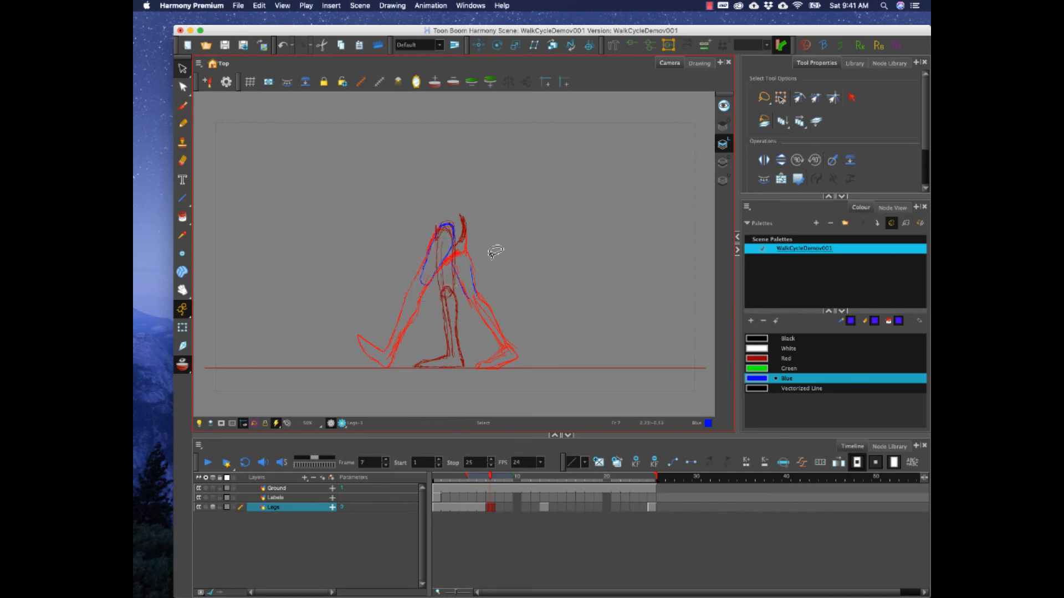
Delete the leftover Blue line at the onion-skinned rear thigh on frame 7.
{"action": "left_click_drag", "start_coordinate": [458, 286], "coordinate": [487, 277]}
{"action": "key", "text": "Delete"}
Trace the onion-skinned rear shin in Blue and move and rotate the outline onto the Blue thigh's knee on frame 7.
{"action": "left_click", "coordinate": [184, 106]}
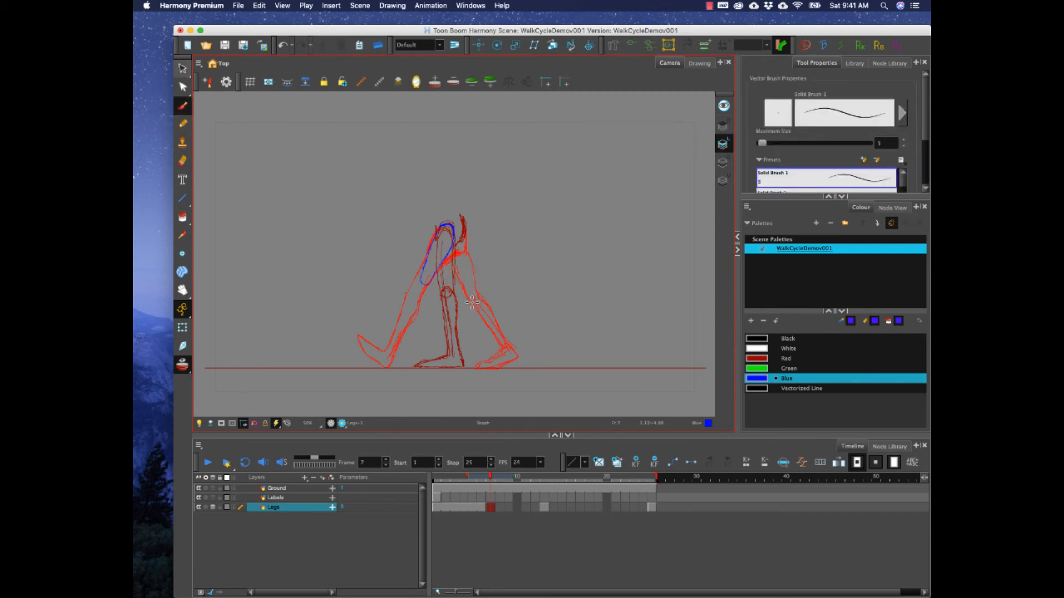
{"action": "mouse_move", "coordinate": [470, 299]}
{"action": "left_mouse_down"}
{"action": "mouse_move", "coordinate": [504, 337]}
{"action": "mouse_move", "coordinate": [471, 295]}
{"action": "mouse_move", "coordinate": [505, 348]}
{"action": "left_mouse_up"}
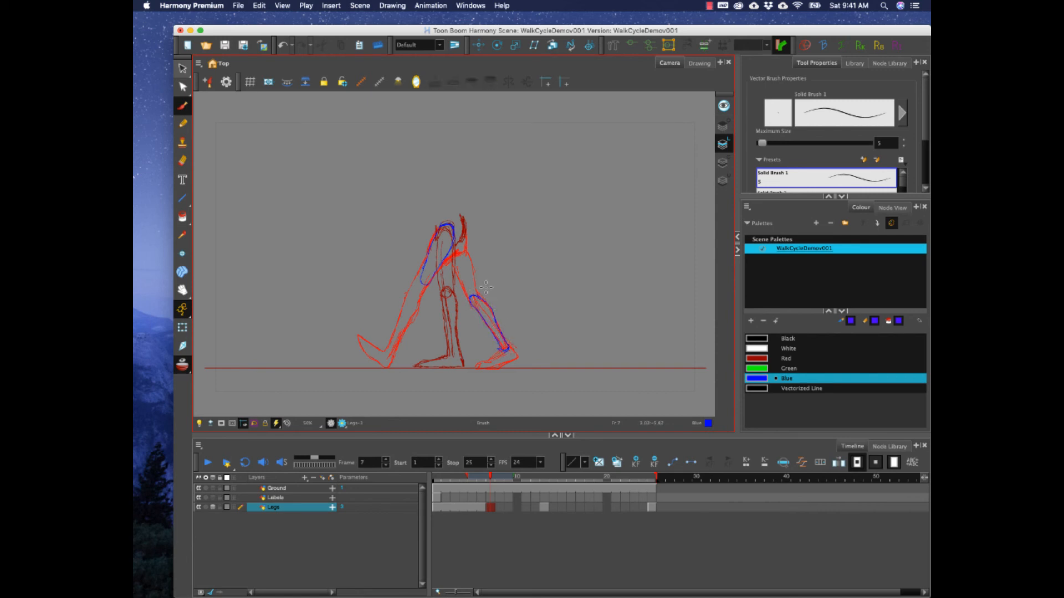
{"action": "left_click", "coordinate": [182, 69]}
{"action": "mouse_move", "coordinate": [480, 283]}
{"action": "left_mouse_down"}
{"action": "mouse_move", "coordinate": [514, 343]}
{"action": "mouse_move", "coordinate": [486, 304]}
{"action": "mouse_move", "coordinate": [440, 300]}
{"action": "mouse_move", "coordinate": [426, 281]}
{"action": "left_mouse_up"}
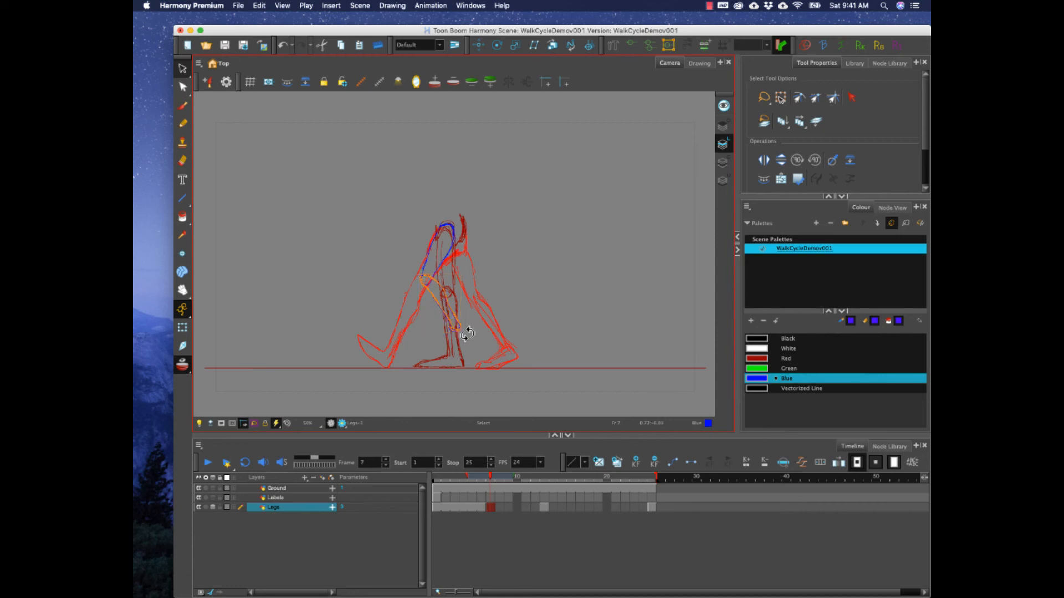
{"action": "left_click", "coordinate": [505, 300]}
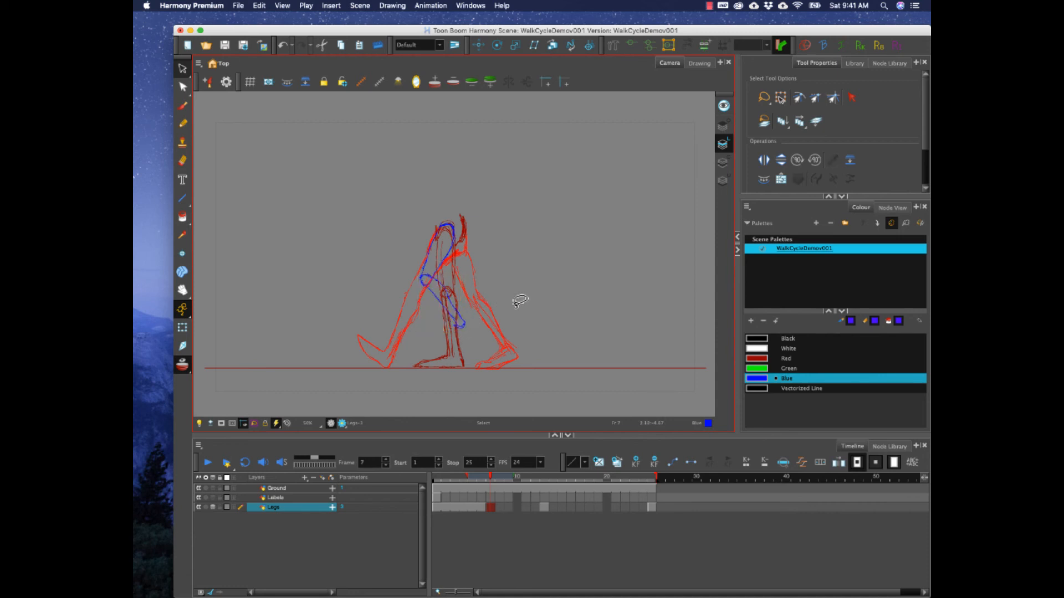
Brush the Blue foot onto the bent leg on frame 7, and clean up the Blue lines that overlap the Red leg.
{"action": "left_click", "coordinate": [183, 106]}
{"action": "mouse_move", "coordinate": [448, 291]}
{"action": "left_mouse_down"}
{"action": "mouse_move", "coordinate": [470, 328]}
{"action": "mouse_move", "coordinate": [460, 344]}
{"action": "mouse_move", "coordinate": [464, 318]}
{"action": "mouse_move", "coordinate": [471, 330]}
{"action": "mouse_move", "coordinate": [461, 345]}
{"action": "mouse_move", "coordinate": [466, 337]}
{"action": "left_mouse_up"}
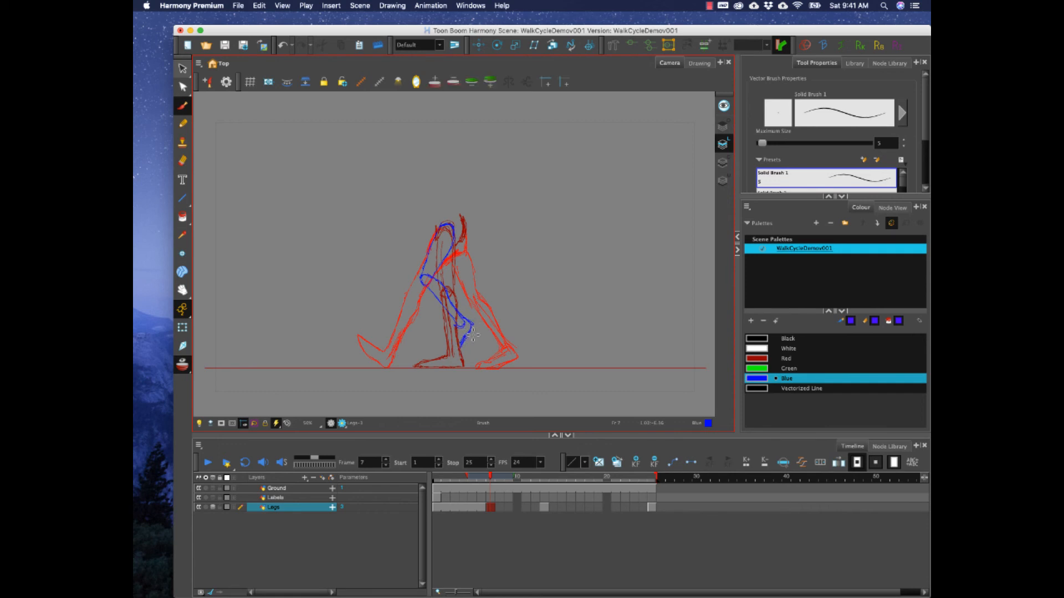
{"action": "key", "text": "alt+e"}
{"action": "left_click_drag", "start_coordinate": [441, 281], "coordinate": [454, 311]}
{"action": "mouse_move", "coordinate": [452, 255]}
{"action": "left_mouse_down"}
{"action": "mouse_move", "coordinate": [438, 270]}
{"action": "mouse_move", "coordinate": [450, 254]}
{"action": "mouse_move", "coordinate": [444, 226]}
{"action": "mouse_move", "coordinate": [462, 234]}
{"action": "left_mouse_up"}
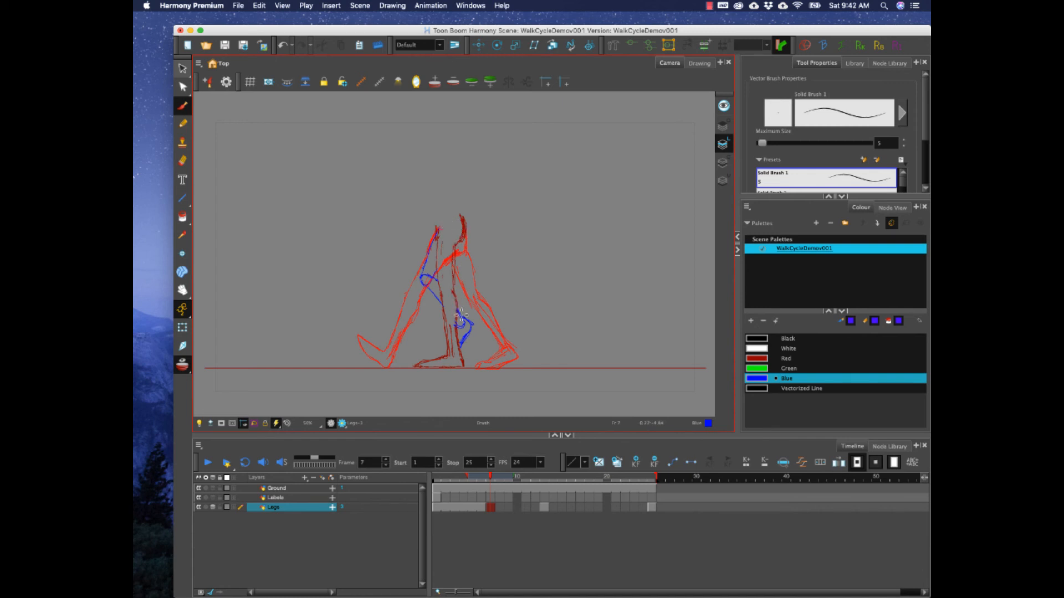
{"action": "mouse_move", "coordinate": [433, 239]}
{"action": "left_mouse_down"}
{"action": "mouse_move", "coordinate": [421, 266]}
{"action": "mouse_move", "coordinate": [426, 292]}
{"action": "mouse_move", "coordinate": [460, 327]}
{"action": "left_mouse_up"}
Extend the onion skin from frame 19 of the Legs layer back to frame 7, and trace the straight standing leg in Blue.
{"action": "left_click", "coordinate": [597, 507]}
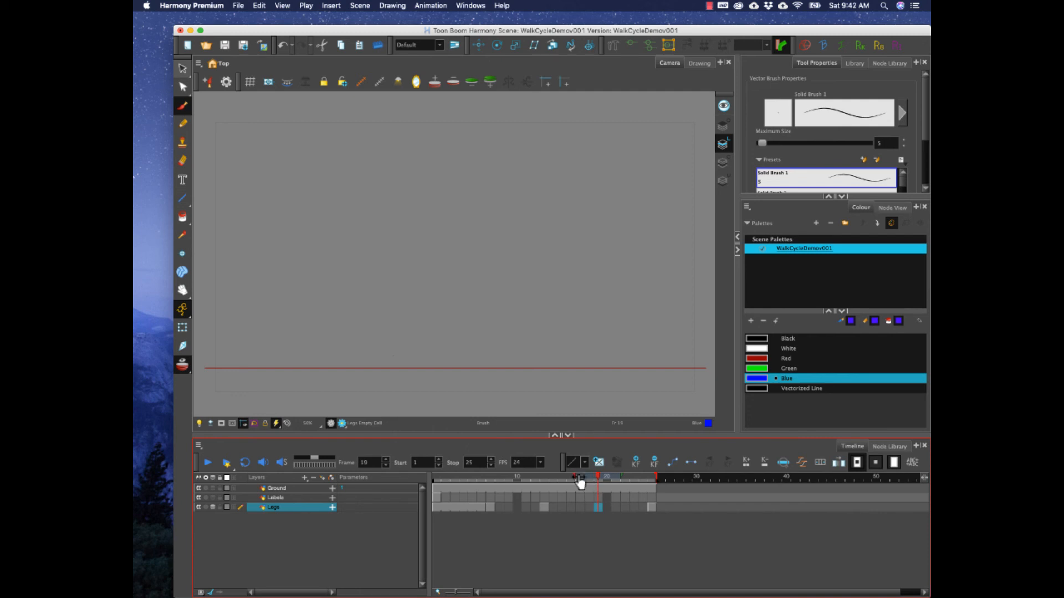
{"action": "mouse_move", "coordinate": [576, 486]}
{"action": "left_mouse_down"}
{"action": "mouse_move", "coordinate": [512, 483]}
{"action": "mouse_move", "coordinate": [486, 489]}
{"action": "mouse_move", "coordinate": [577, 489]}
{"action": "mouse_move", "coordinate": [487, 497]}
{"action": "left_mouse_up"}
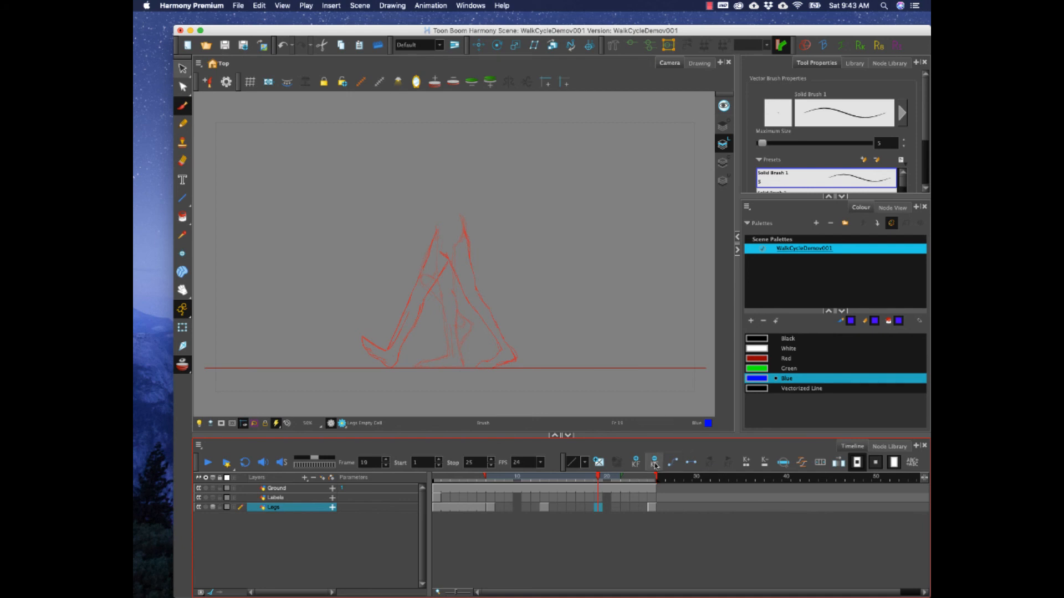
{"action": "left_click", "coordinate": [491, 508]}
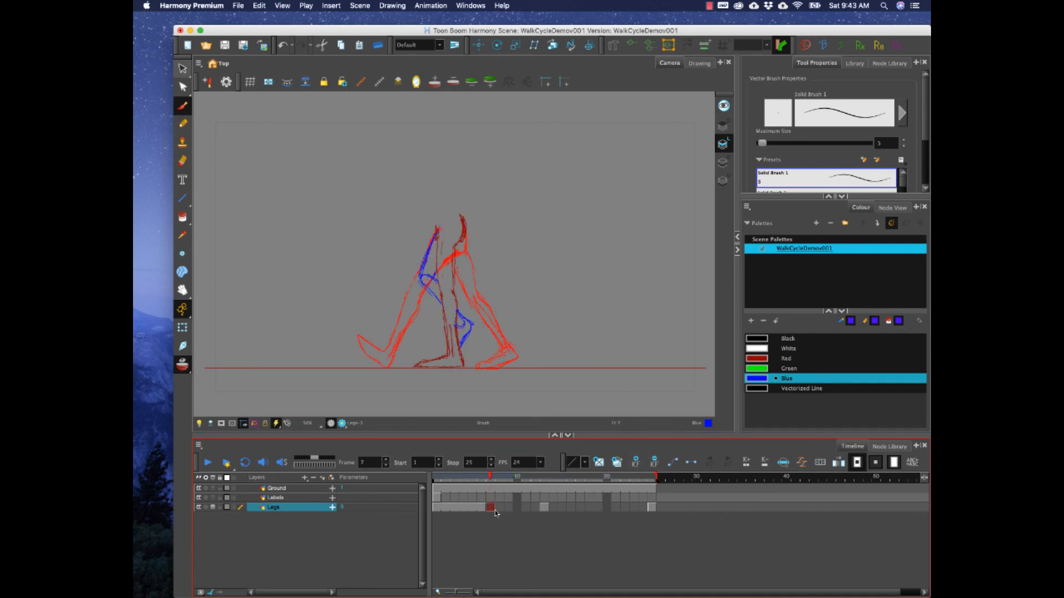
{"action": "left_click", "coordinate": [597, 507]}
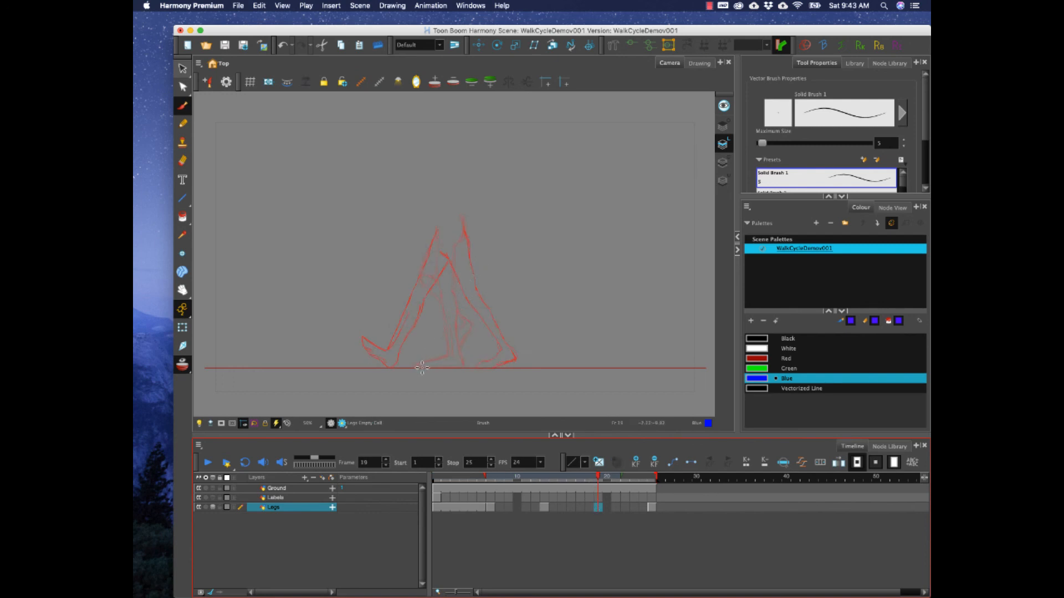
{"action": "mouse_move", "coordinate": [422, 367]}
{"action": "left_mouse_down"}
{"action": "mouse_move", "coordinate": [466, 360]}
{"action": "mouse_move", "coordinate": [415, 367]}
{"action": "mouse_move", "coordinate": [451, 347]}
{"action": "mouse_move", "coordinate": [444, 357]}
{"action": "mouse_move", "coordinate": [438, 234]}
{"action": "mouse_move", "coordinate": [459, 244]}
{"action": "mouse_move", "coordinate": [464, 233]}
{"action": "mouse_move", "coordinate": [454, 289]}
{"action": "mouse_move", "coordinate": [460, 356]}
{"action": "left_mouse_up"}
Trace the onion-skinned bent leg in Red on frame 19, and erase the Blue lines that it overlaps.
{"action": "left_click", "coordinate": [759, 358]}
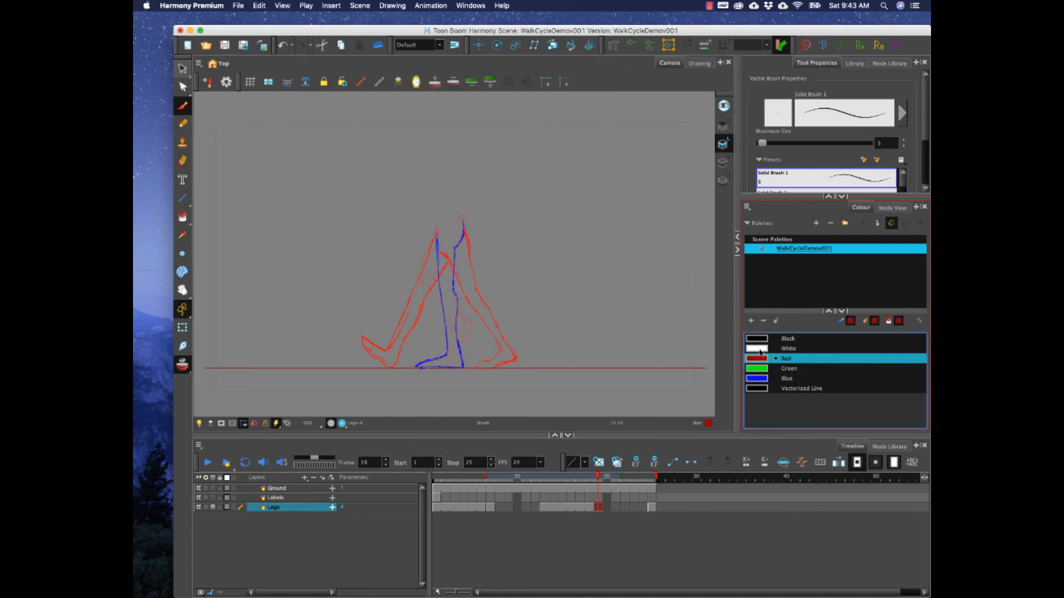
{"action": "mouse_move", "coordinate": [443, 223]}
{"action": "left_mouse_down"}
{"action": "mouse_move", "coordinate": [420, 279]}
{"action": "mouse_move", "coordinate": [453, 316]}
{"action": "left_mouse_up"}
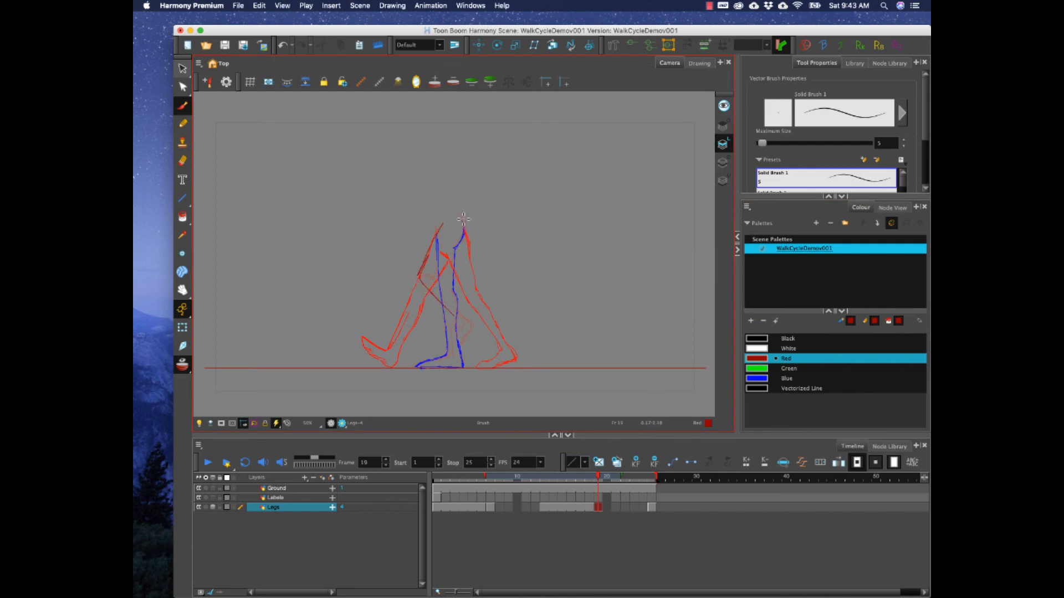
{"action": "mouse_move", "coordinate": [464, 220]}
{"action": "left_mouse_down"}
{"action": "mouse_move", "coordinate": [434, 274]}
{"action": "mouse_move", "coordinate": [457, 309]}
{"action": "mouse_move", "coordinate": [446, 352]}
{"action": "mouse_move", "coordinate": [472, 326]}
{"action": "mouse_move", "coordinate": [466, 318]}
{"action": "mouse_move", "coordinate": [468, 332]}
{"action": "mouse_move", "coordinate": [442, 354]}
{"action": "mouse_move", "coordinate": [466, 305]}
{"action": "left_mouse_up"}
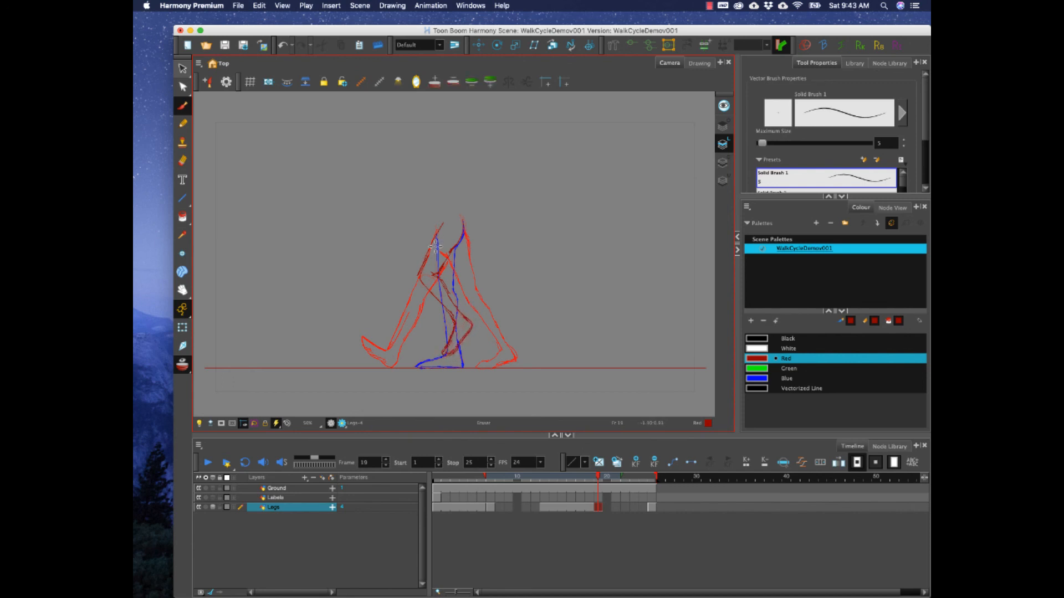
{"action": "left_click_drag", "start_coordinate": [436, 247], "coordinate": [446, 304]}
Hold the Legs drawings over the empty cells up to frames 12 and 24 so every pose lasts until the next.
{"action": "left_click", "coordinate": [535, 507]}
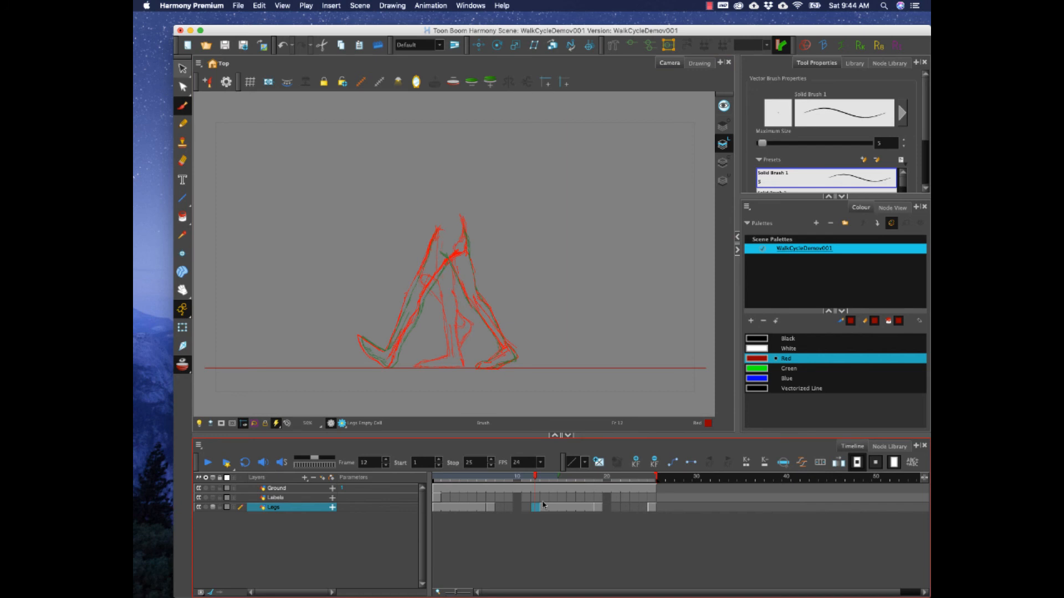
{"action": "key", "text": "super+v"}
{"action": "left_click", "coordinate": [643, 508]}
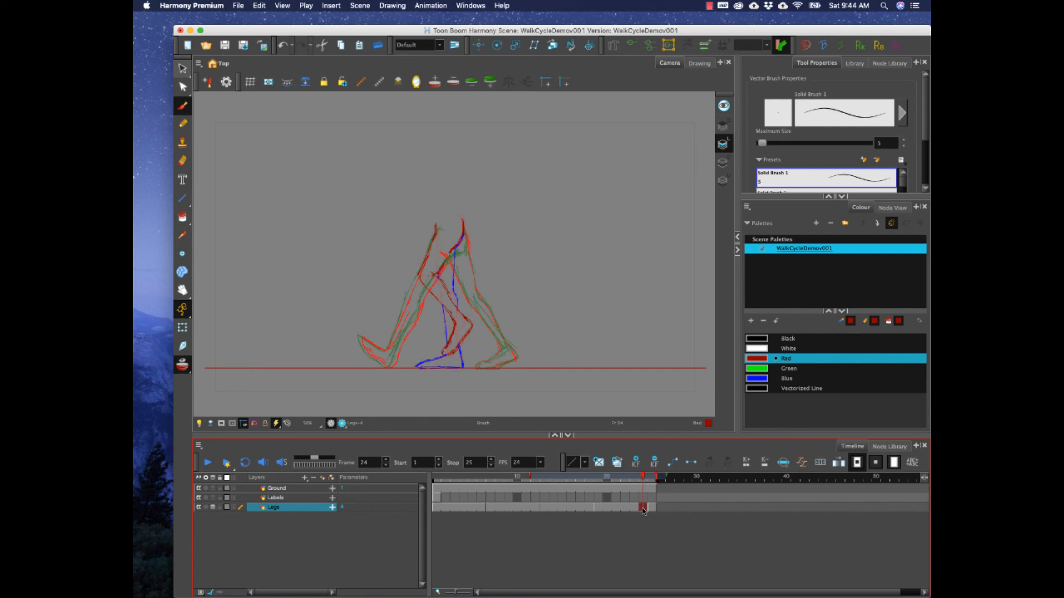
Write a CONTACT label in Red below the ground line on frame 13 of the Labels layer.
{"action": "left_click", "coordinate": [437, 478]}
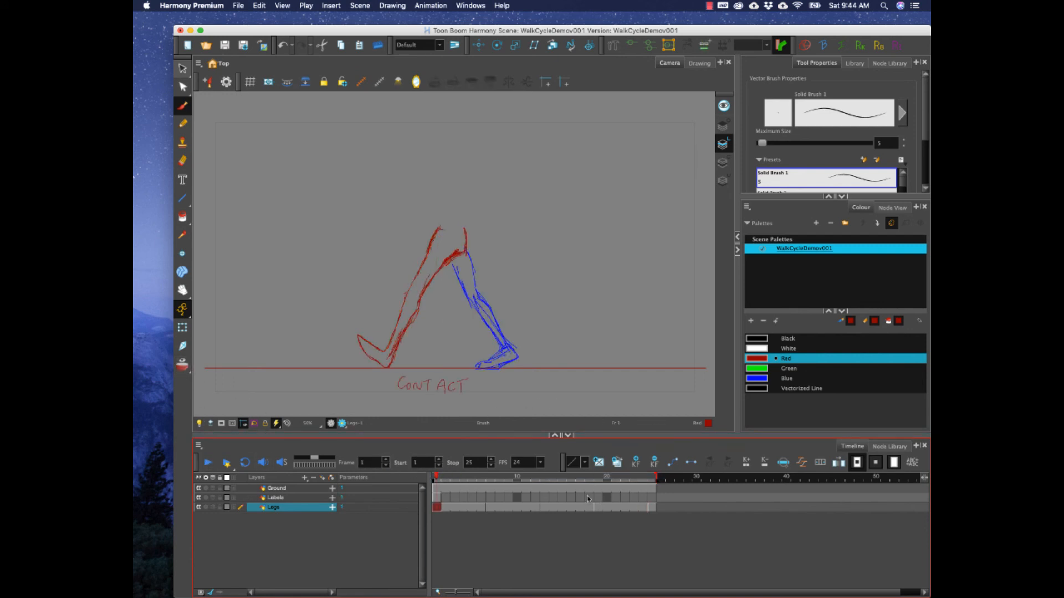
{"action": "left_click", "coordinate": [545, 497]}
{"action": "left_click", "coordinate": [761, 357]}
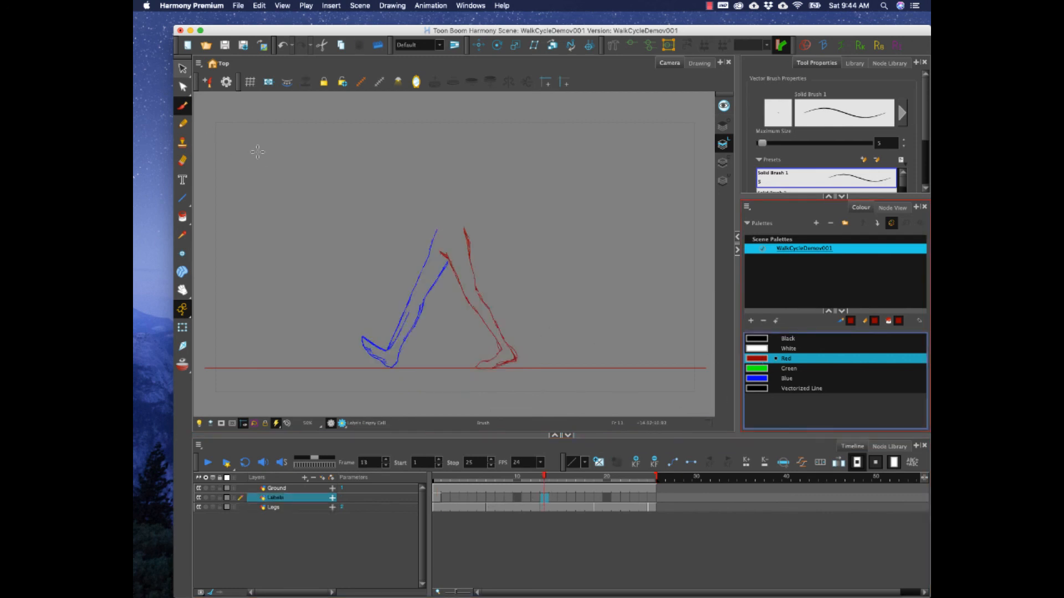
{"action": "left_click_drag", "start_coordinate": [408, 382], "coordinate": [458, 380]}
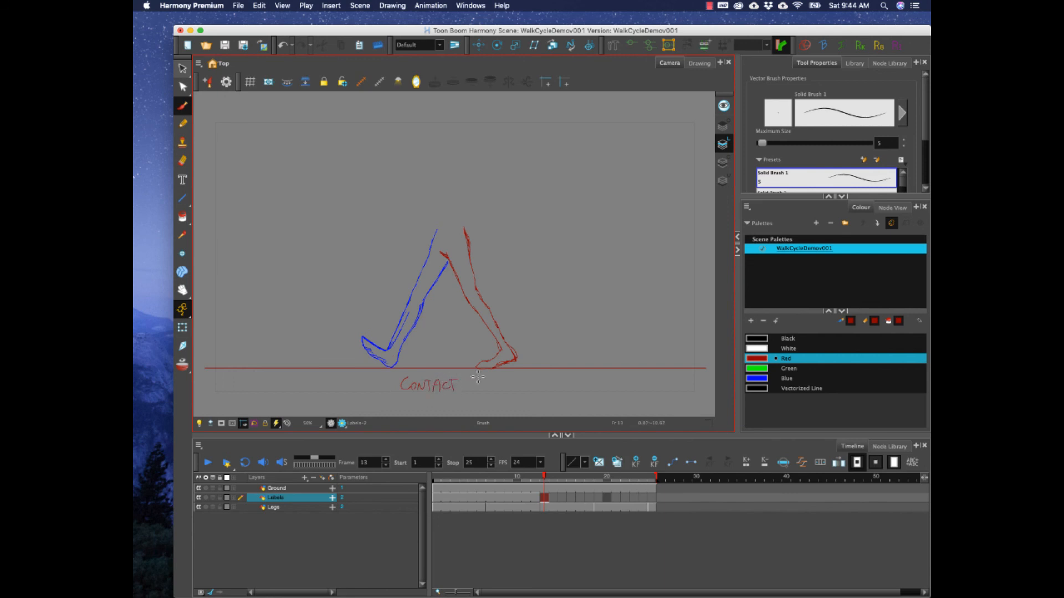
Clear the held CONTACT label from frames 7 to 12, and write PASSING below the ground line on frame 7.
{"action": "left_click", "coordinate": [490, 502]}
{"action": "left_click_drag", "start_coordinate": [496, 497], "coordinate": [540, 497]}
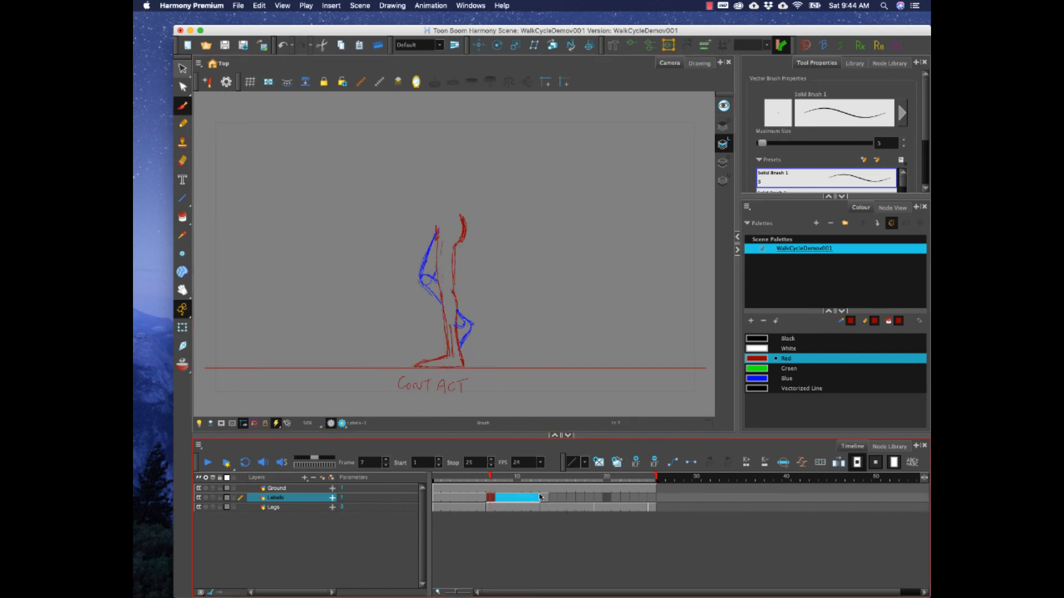
{"action": "key", "text": "Delete"}
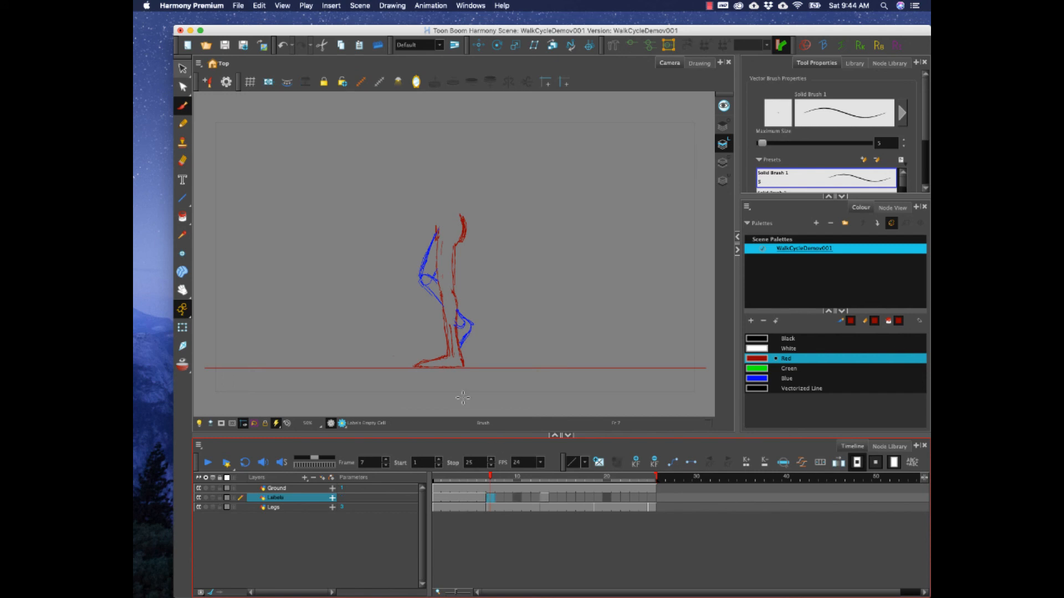
{"action": "left_click_drag", "start_coordinate": [422, 380], "coordinate": [476, 383]}
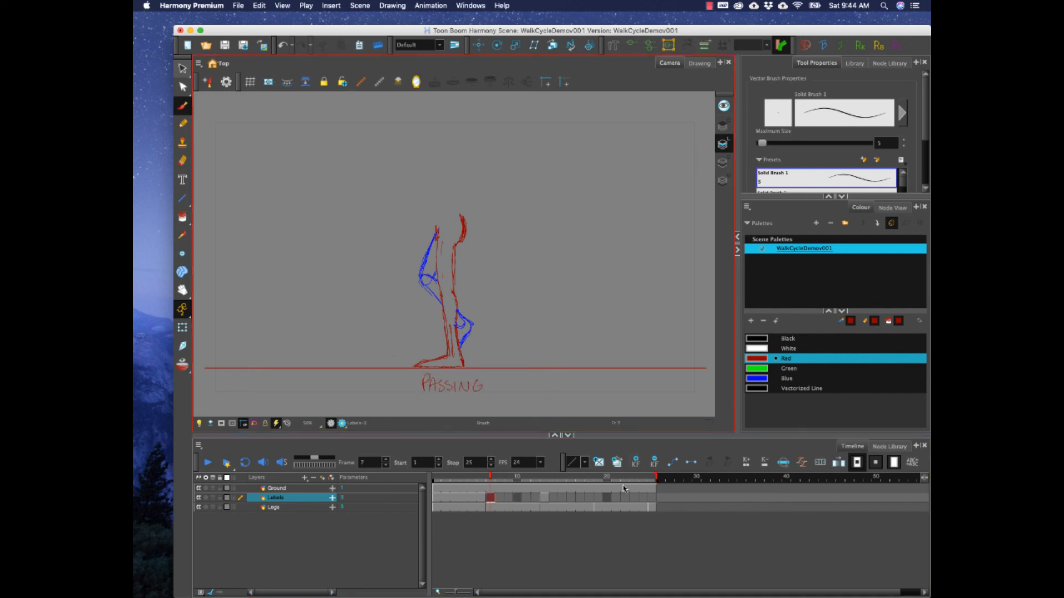
Write PASSING in Red below the ground line on frame 19 of the Labels layer.
{"action": "left_click", "coordinate": [599, 498]}
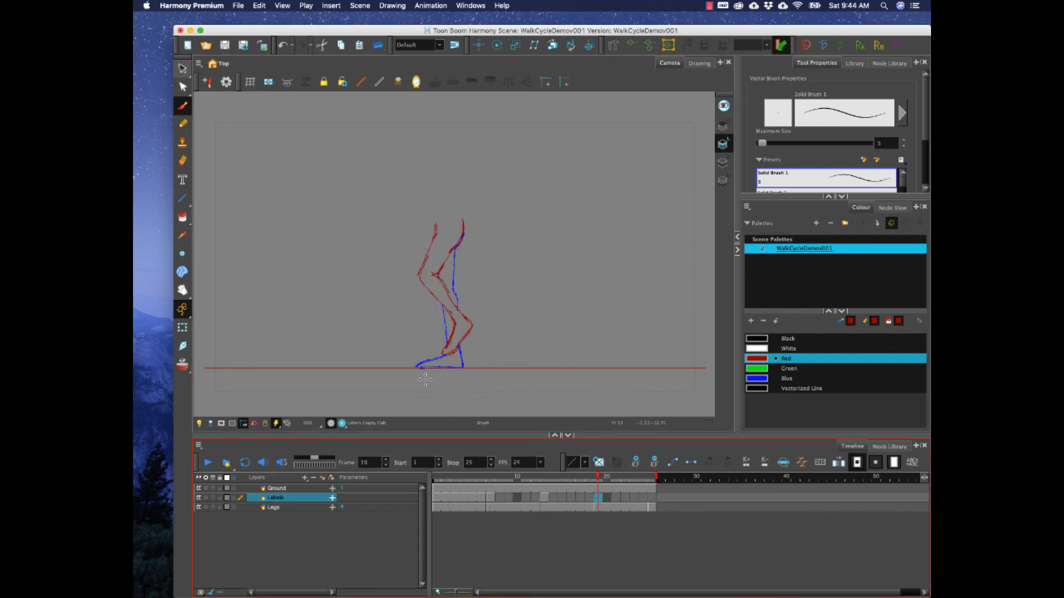
{"action": "left_click_drag", "start_coordinate": [416, 375], "coordinate": [417, 383]}
{"action": "left_click_drag", "start_coordinate": [426, 375], "coordinate": [430, 388]}
{"action": "left_click_drag", "start_coordinate": [424, 383], "coordinate": [431, 387]}
{"action": "left_click_drag", "start_coordinate": [442, 379], "coordinate": [440, 387]}
{"action": "left_click_drag", "start_coordinate": [446, 379], "coordinate": [445, 389]}
{"action": "left_click_drag", "start_coordinate": [451, 380], "coordinate": [457, 388]}
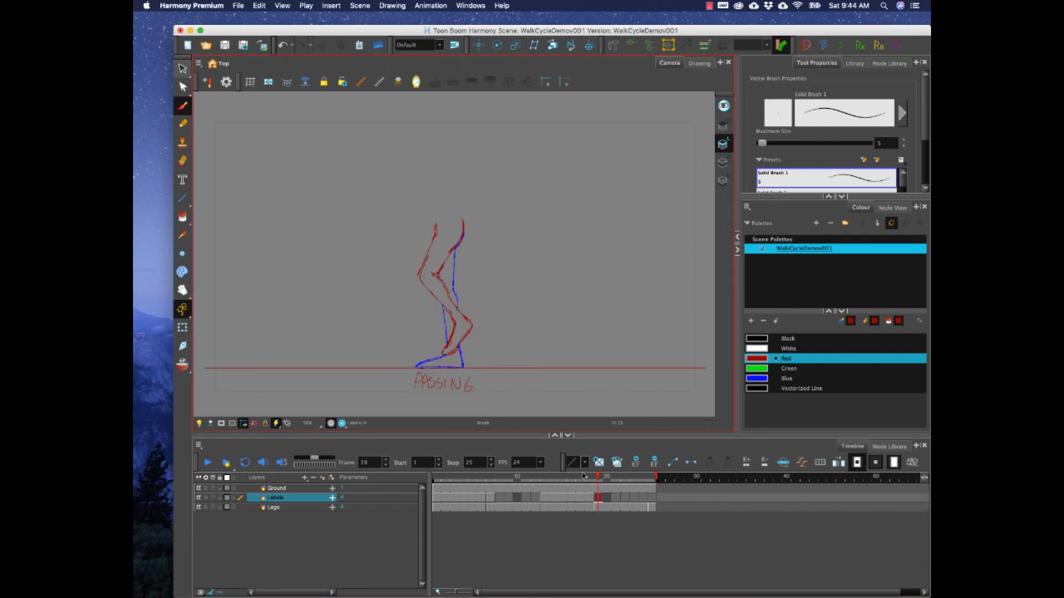
Reuse the CONTACT label of frame 1 on frame 25 of the Labels layer.
{"action": "key", "text": "super+z"}
{"action": "left_click", "coordinate": [437, 498]}
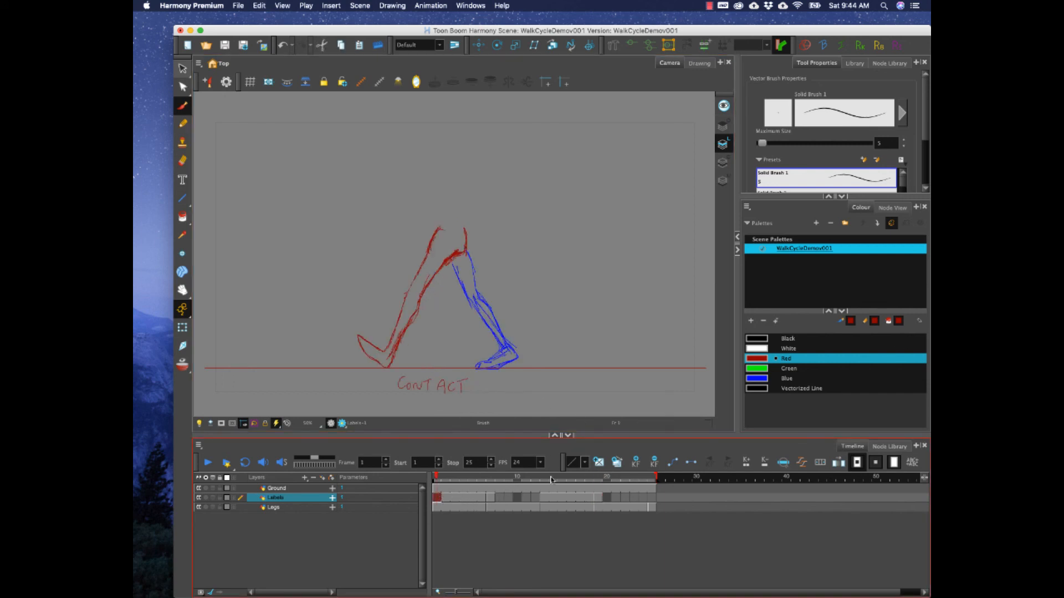
{"action": "left_click", "coordinate": [651, 498]}
Extend the PASSING labels of frames 7 and 19 over the empty Labels cells up to frames 12 and 24.
{"action": "left_click", "coordinate": [539, 498]}
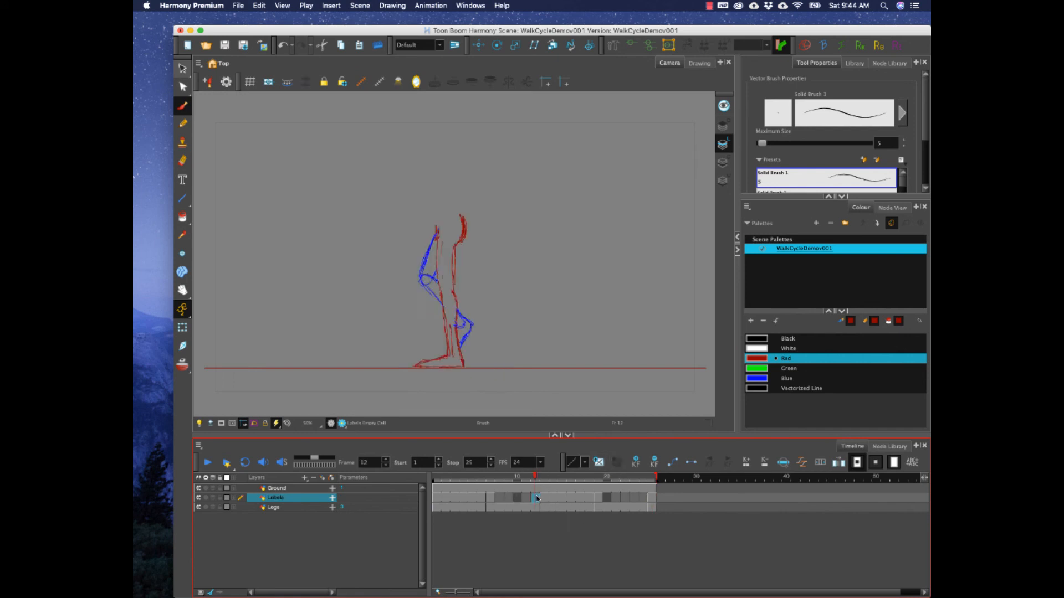
{"action": "left_click_drag", "start_coordinate": [469, 480], "coordinate": [529, 475]}
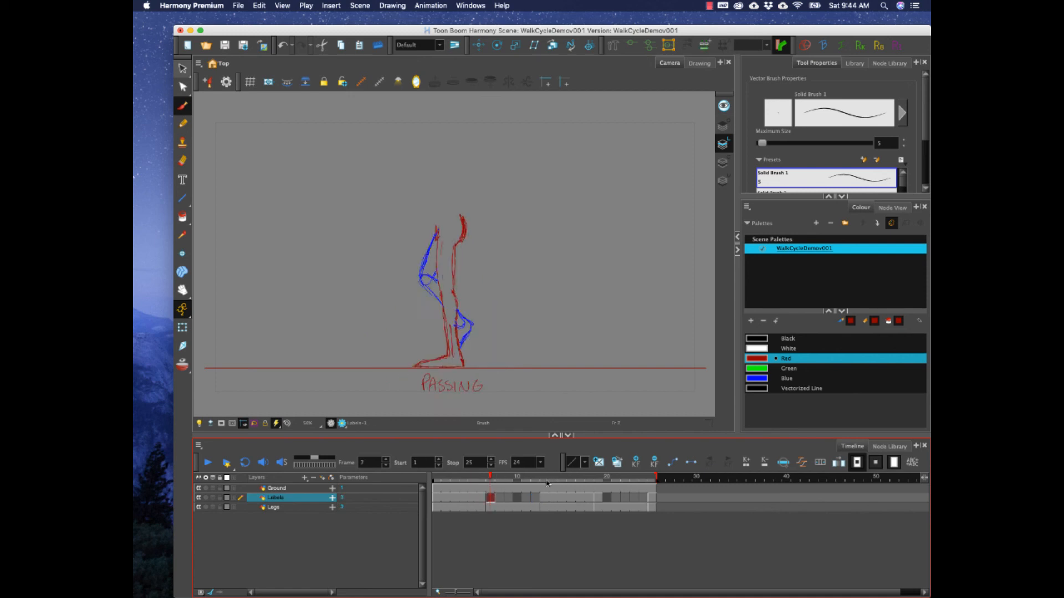
{"action": "left_click", "coordinate": [547, 482]}
{"action": "left_click", "coordinate": [596, 478]}
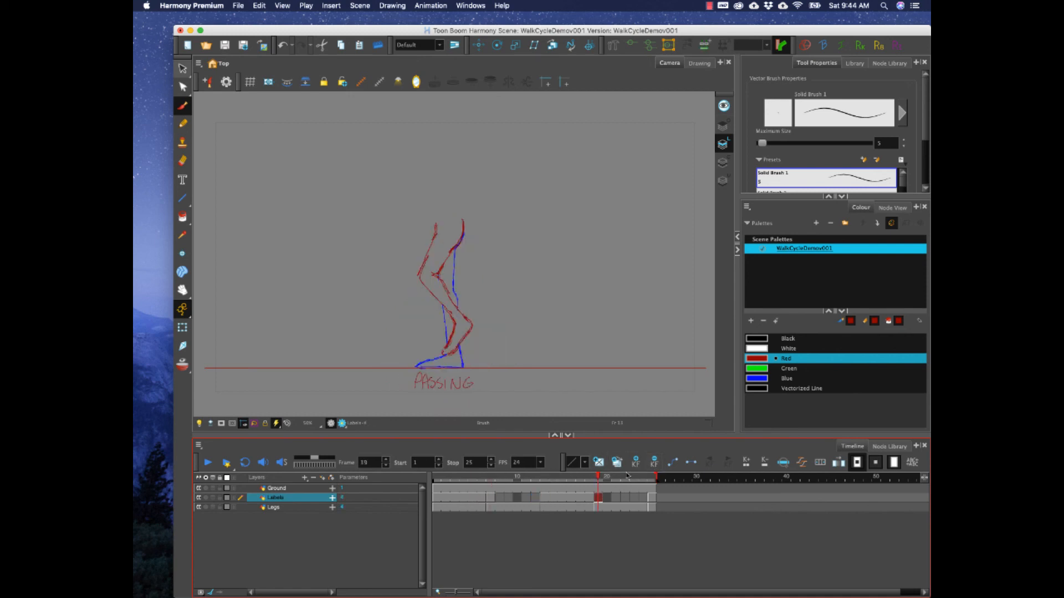
{"action": "left_click", "coordinate": [654, 478]}
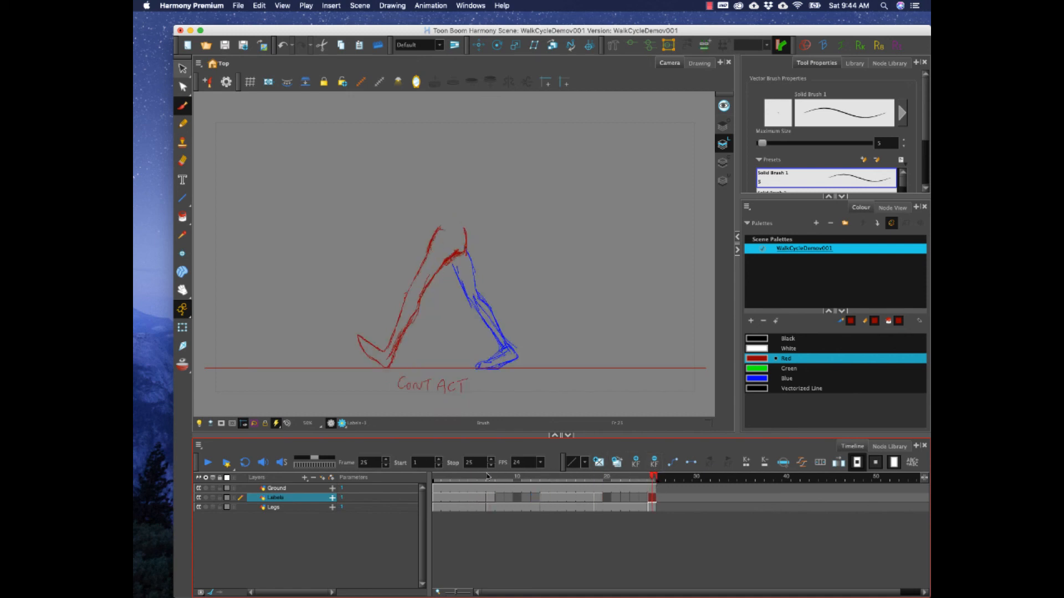
{"action": "left_click_drag", "start_coordinate": [488, 477], "coordinate": [437, 480]}
{"action": "left_click", "coordinate": [536, 499]}
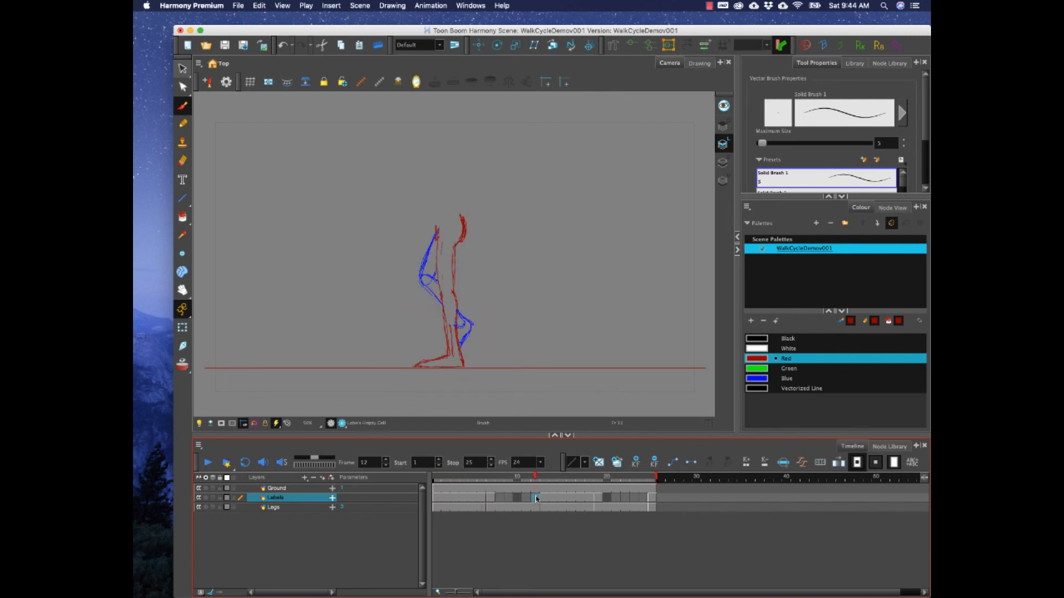
{"action": "key", "text": "alt+slash"}
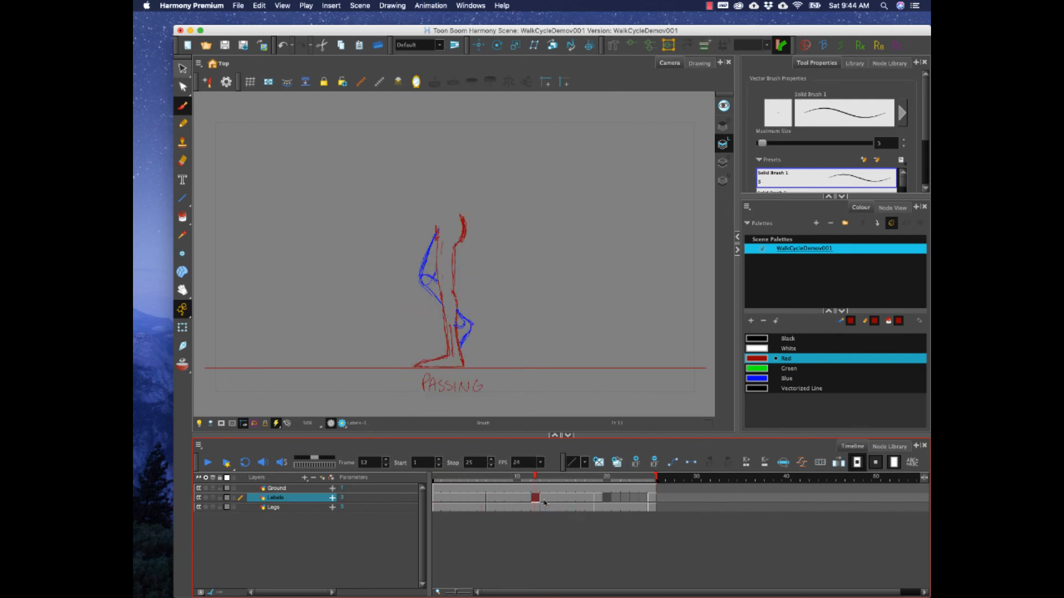
{"action": "left_click", "coordinate": [645, 496]}
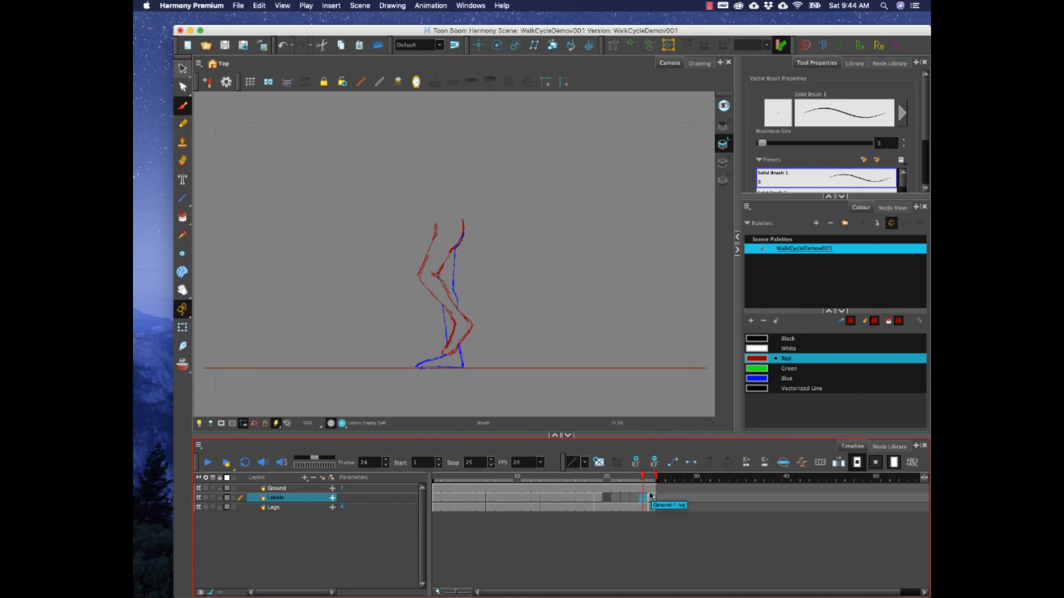
{"action": "key", "text": "alt+slash"}
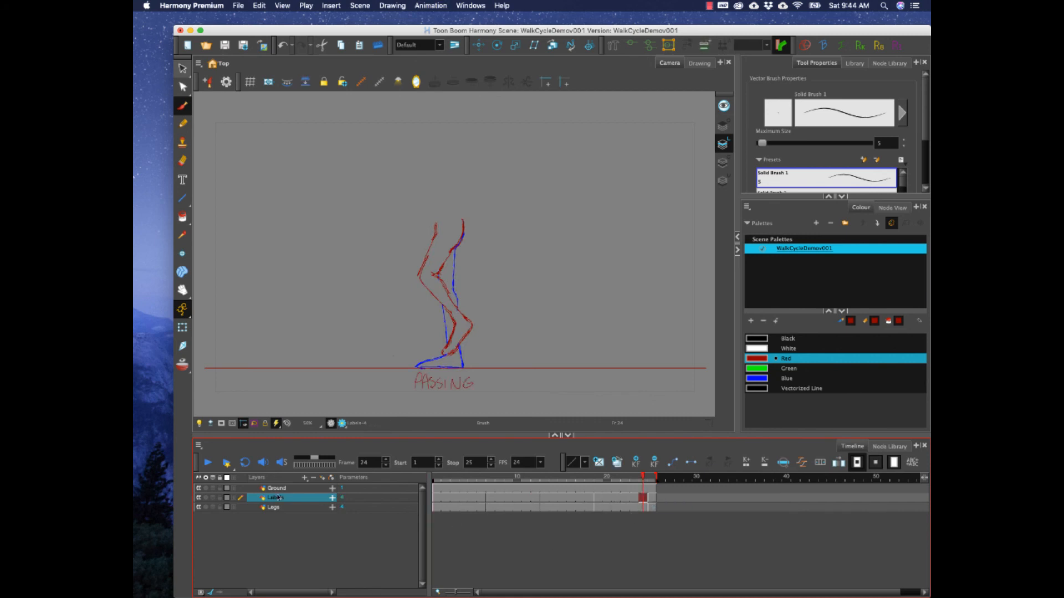
Turn on looping, play the walk cycle to review the contact and passing poses, and stop the playback.
{"action": "left_click", "coordinate": [209, 464]}
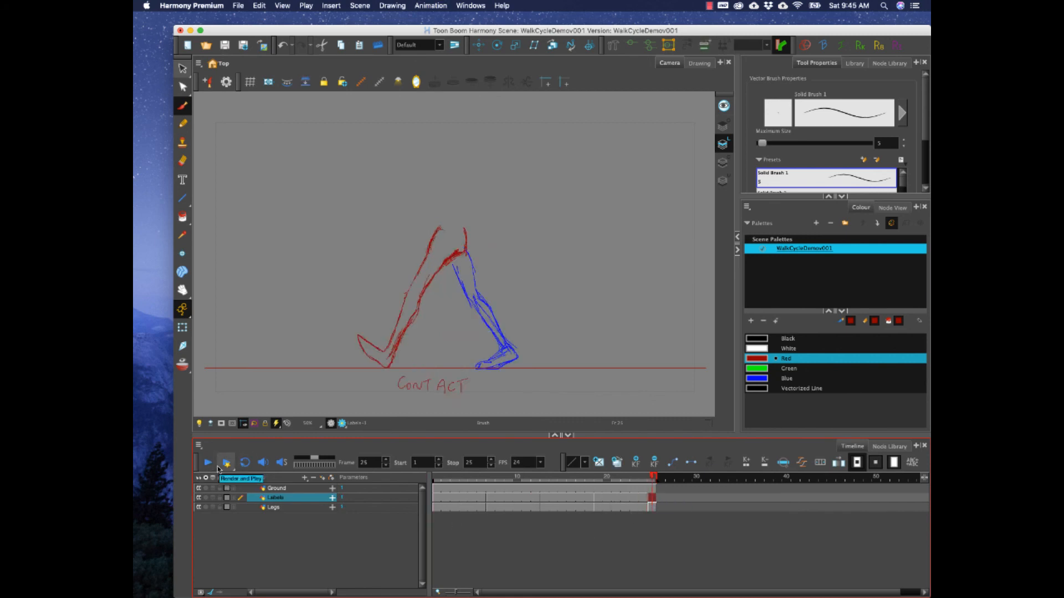
{"action": "left_click", "coordinate": [245, 462]}
{"action": "left_click", "coordinate": [207, 463]}
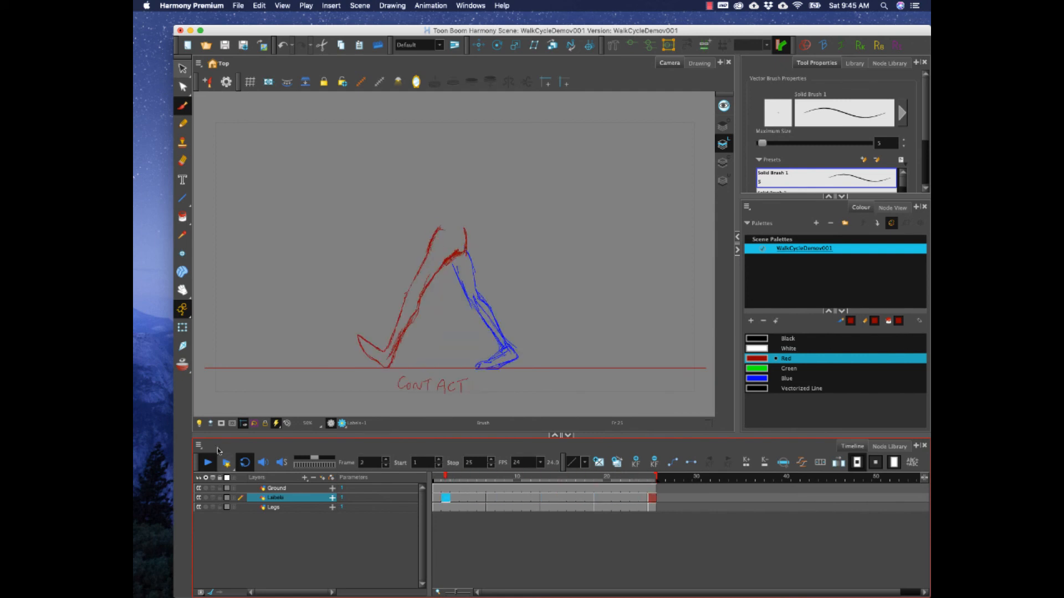
{"action": "left_click", "coordinate": [207, 462]}
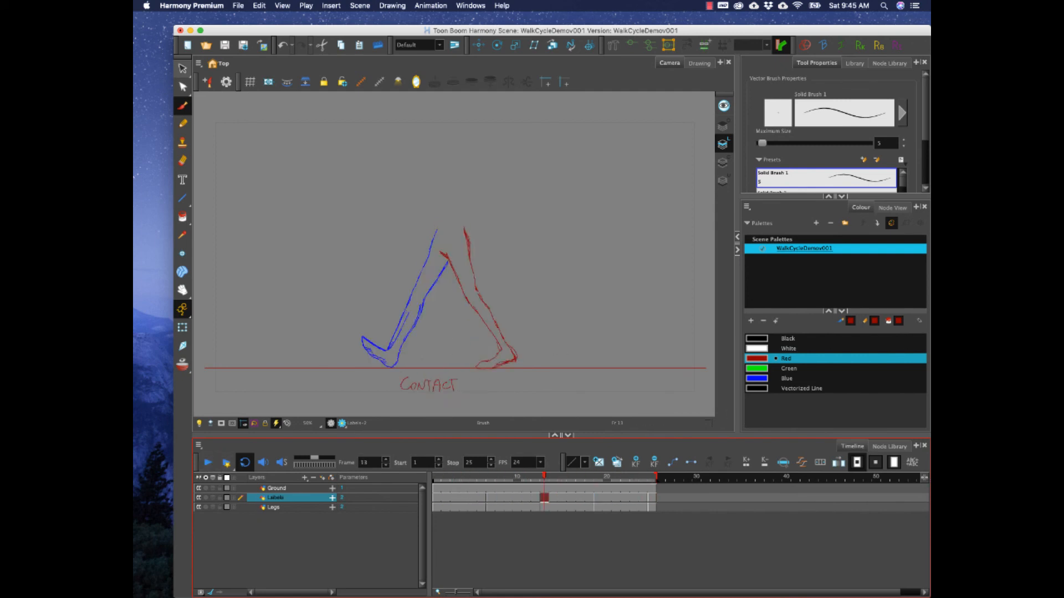
{"action": "key", "text": "alt+super+2"}
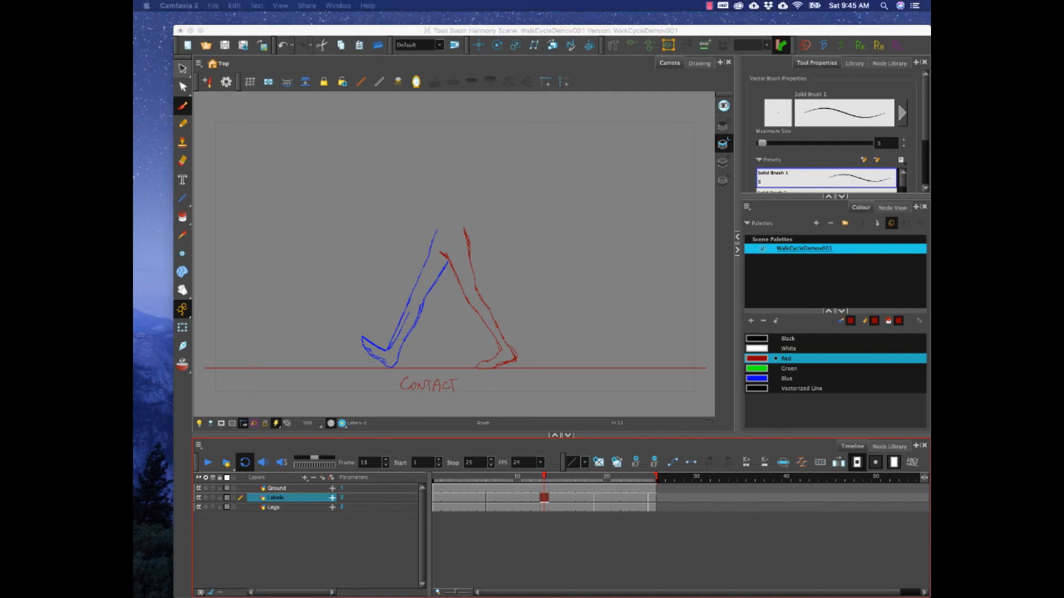